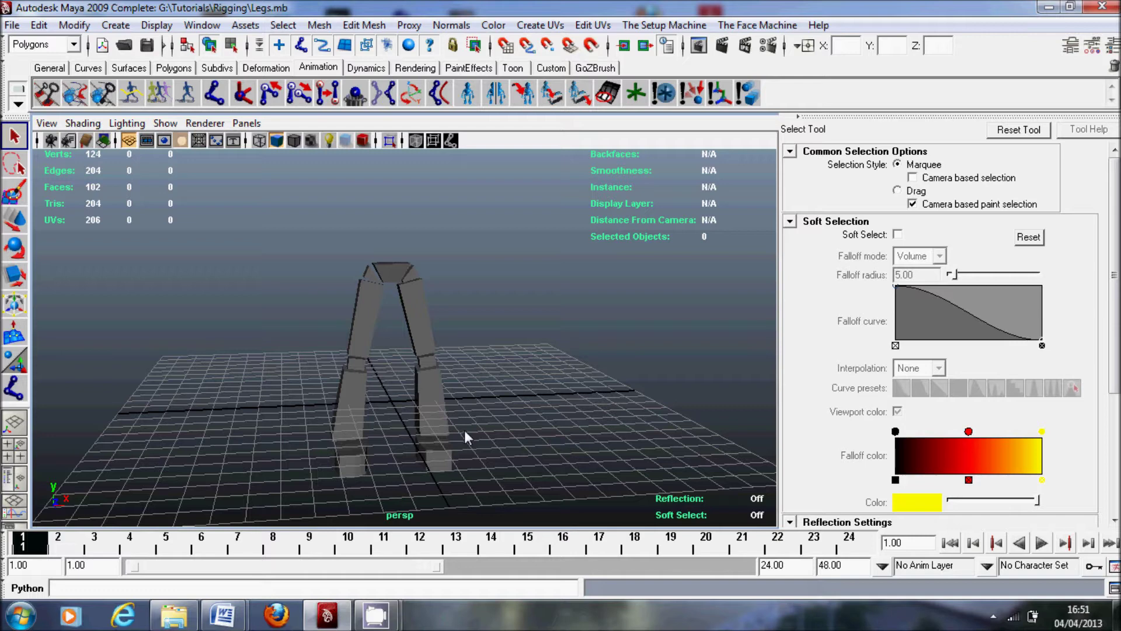
Open the Outliner beside the leg model and select polySurface1 to inspect the scene's objects
left_click_drag(503, 404, 416, 317, "alt")
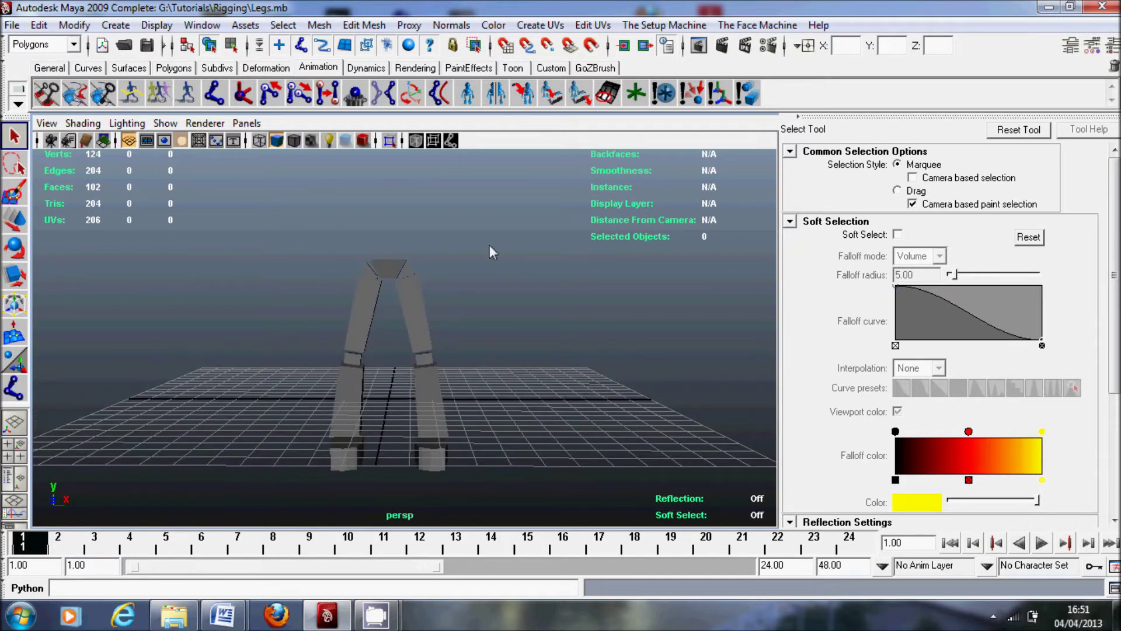
left_click_drag(425, 258, 421, 327, "alt")
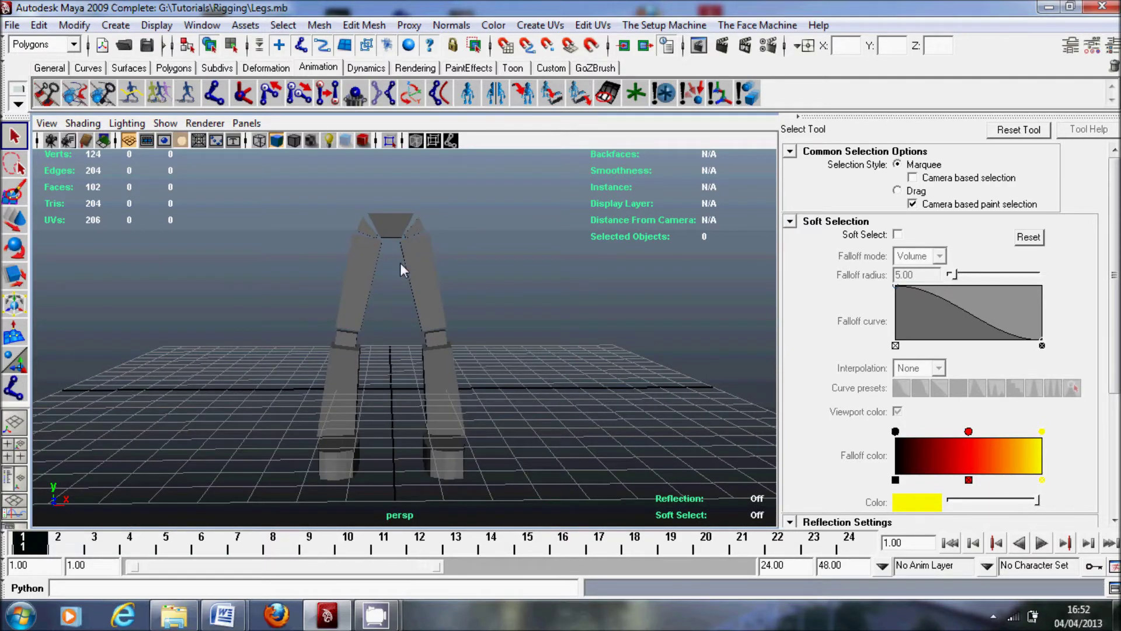
left_click_drag(285, 198, 540, 508)
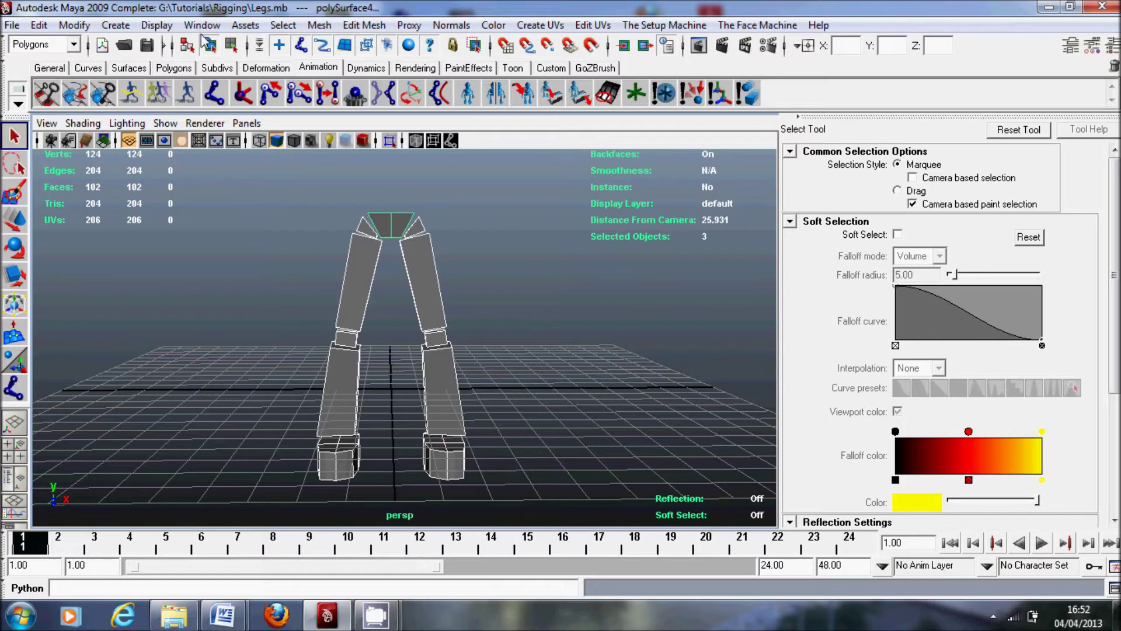
left_click(203, 26)
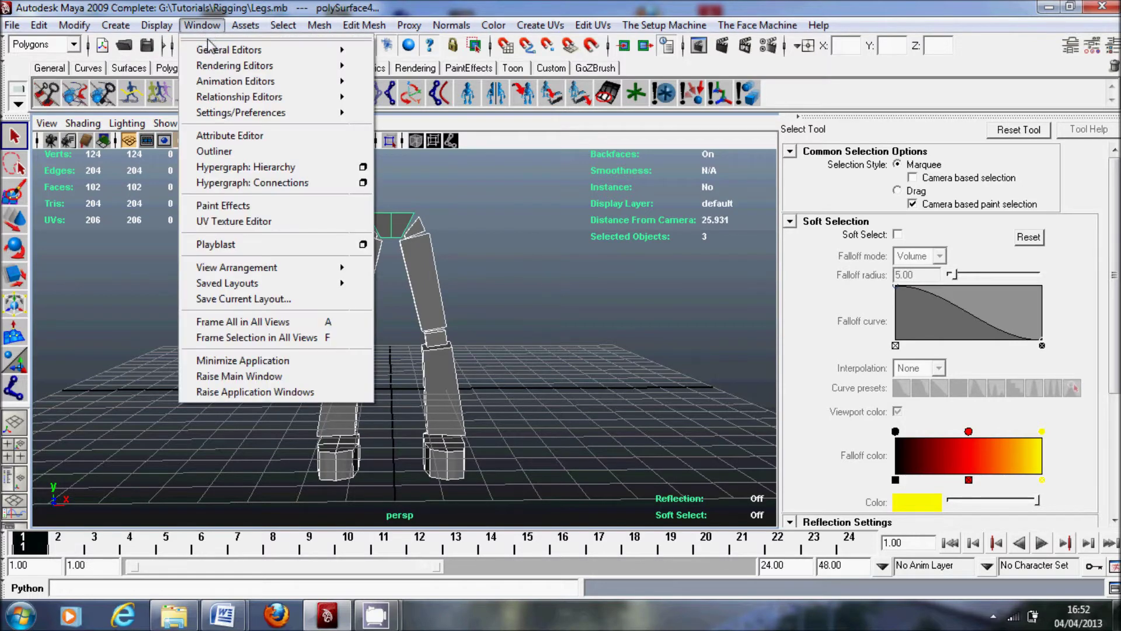
left_click(214, 150)
left_click(1016, 367)
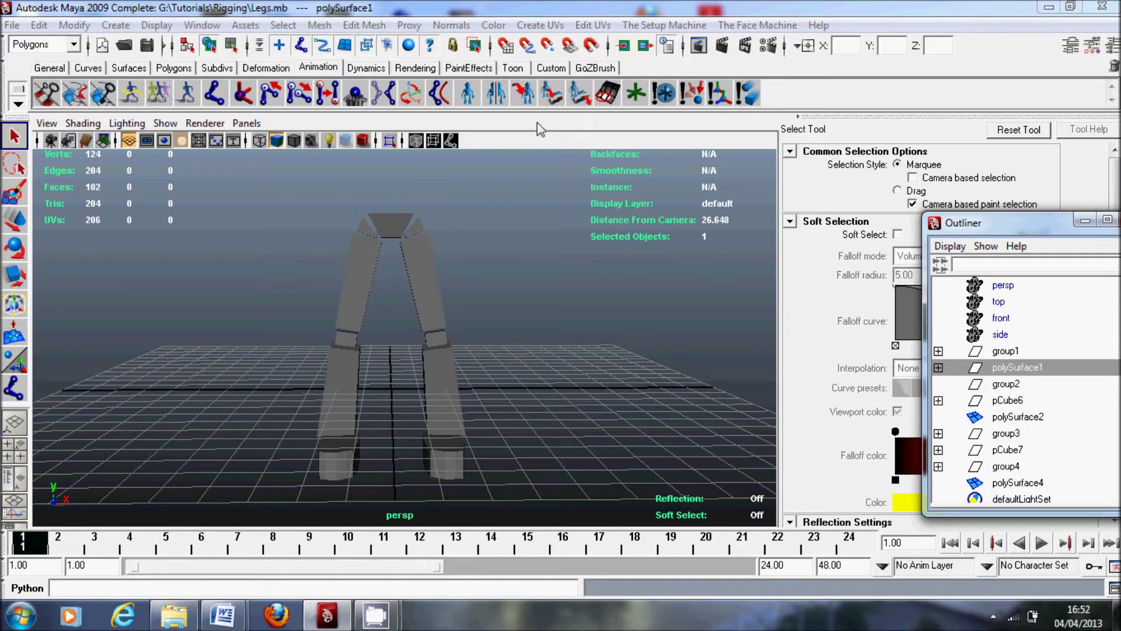
left_click_drag(1020, 226, 650, 191)
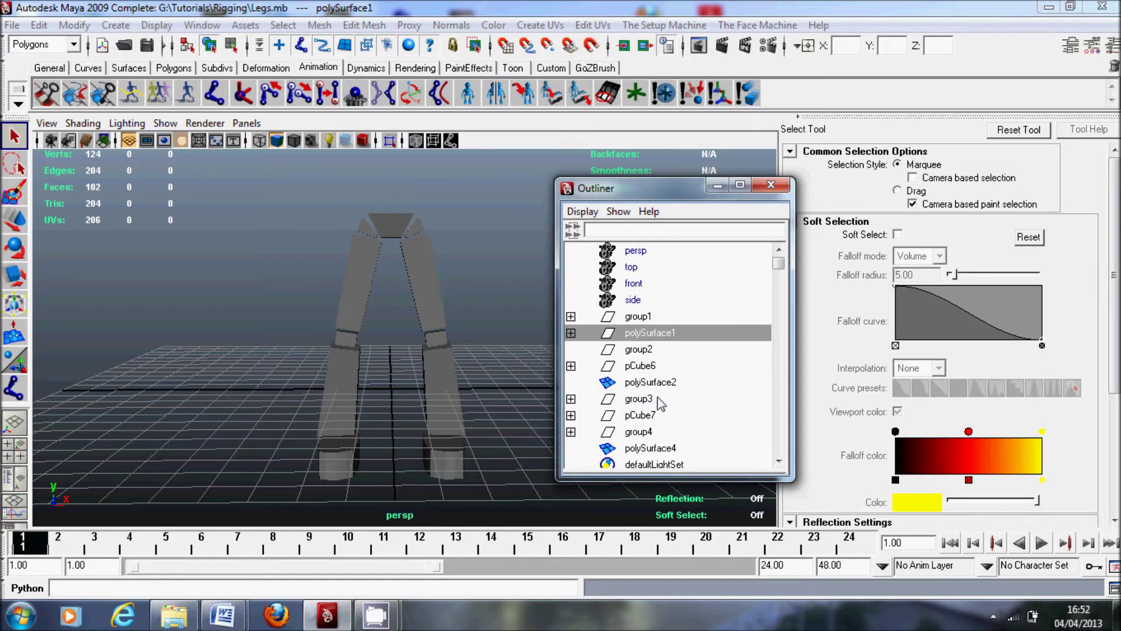
Combine the hip piece and both leg meshes into a single polygon object
left_click_drag(411, 344, 361, 352, "alt")
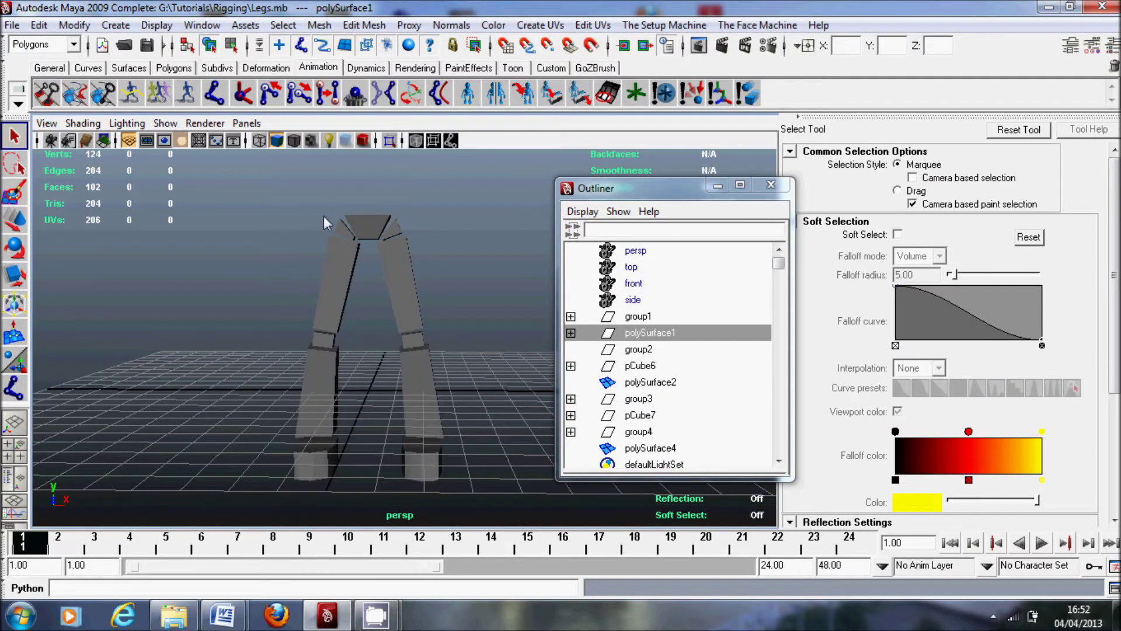
left_click_drag(309, 217, 527, 505)
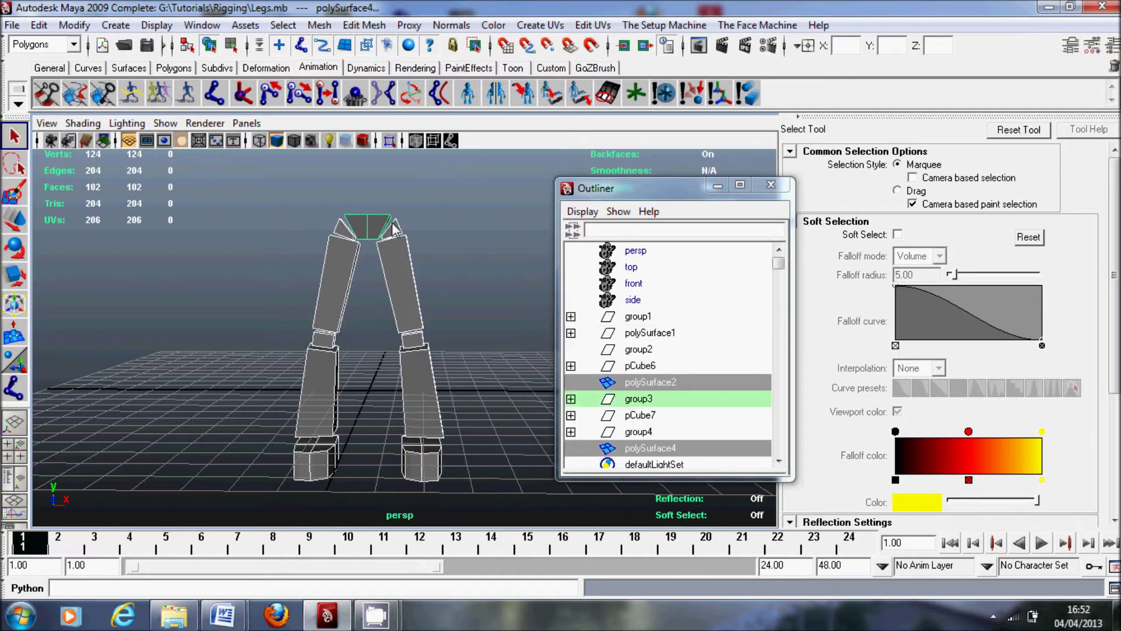
left_click(319, 25)
left_click(341, 48)
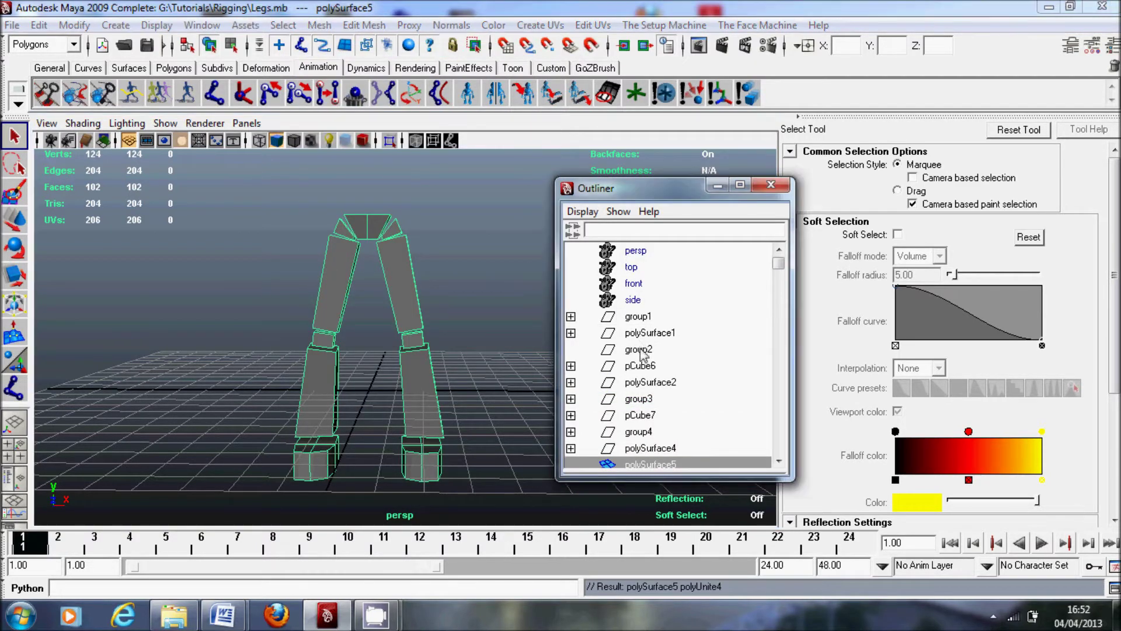
Duplicate the combined leg mesh, and delete the original polySurface5 together with all the older groups and surfaces
key("ctrl+d")
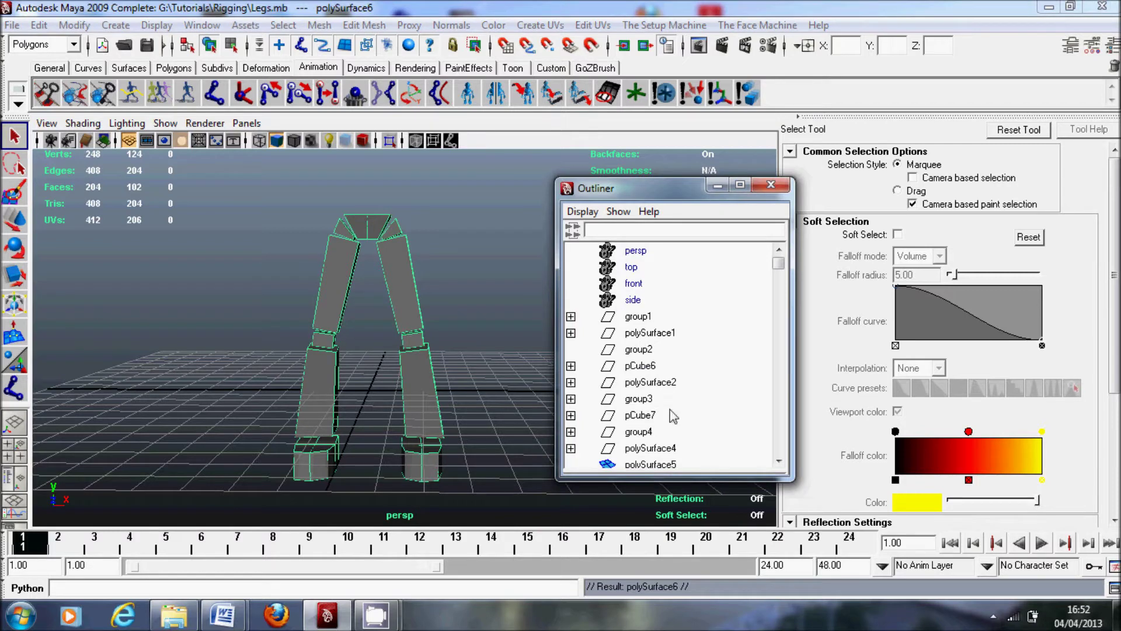
left_click(675, 467)
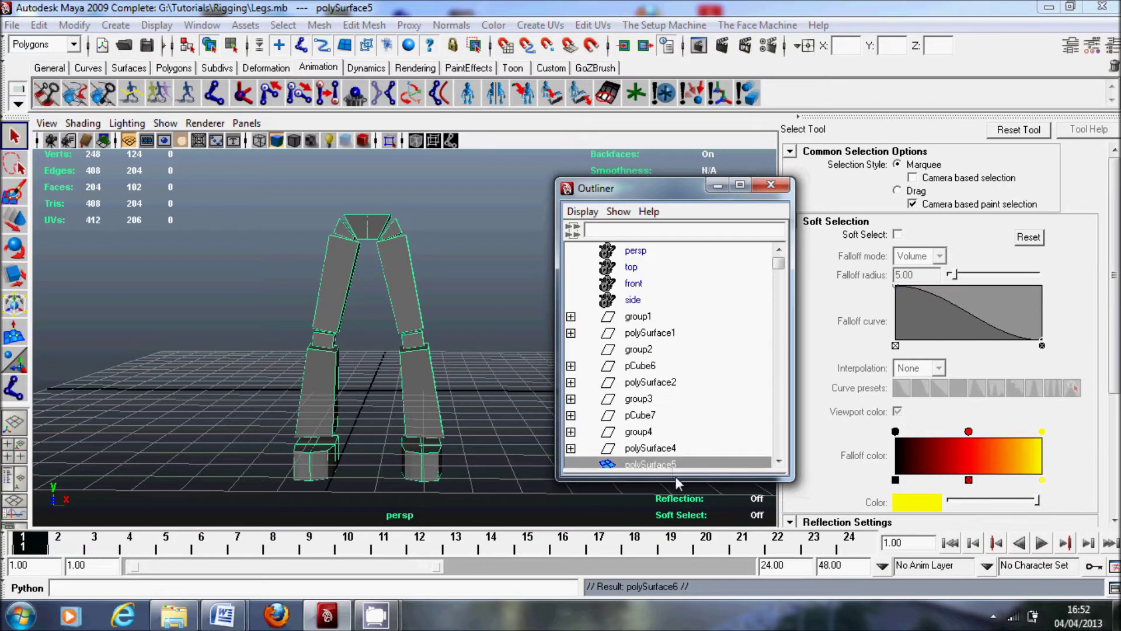
scroll(657, 342, "down", 1)
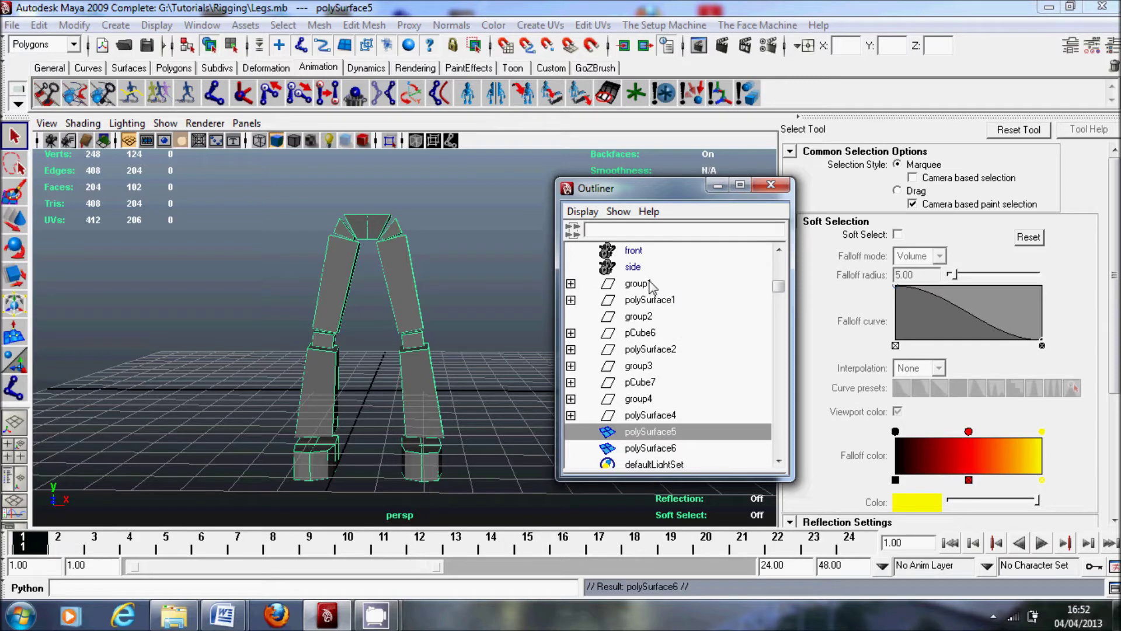
left_click(636, 284, "shift")
key("Delete")
left_click(669, 318)
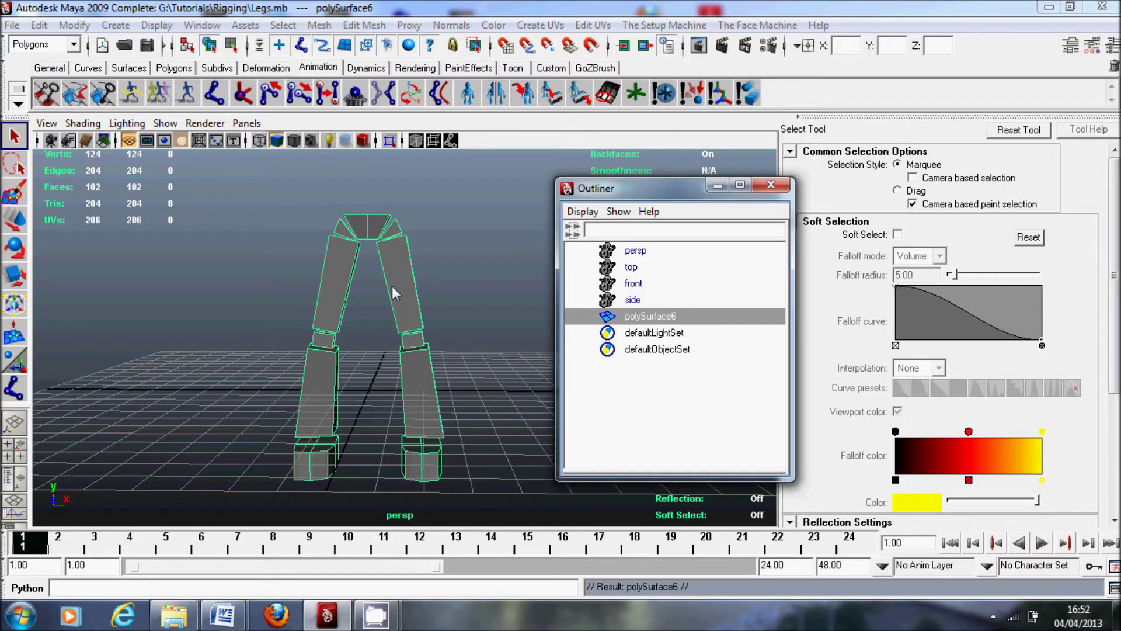
Freeze the transformations of the duplicated leg mesh and delete all construction history in the scene
left_click(72, 24)
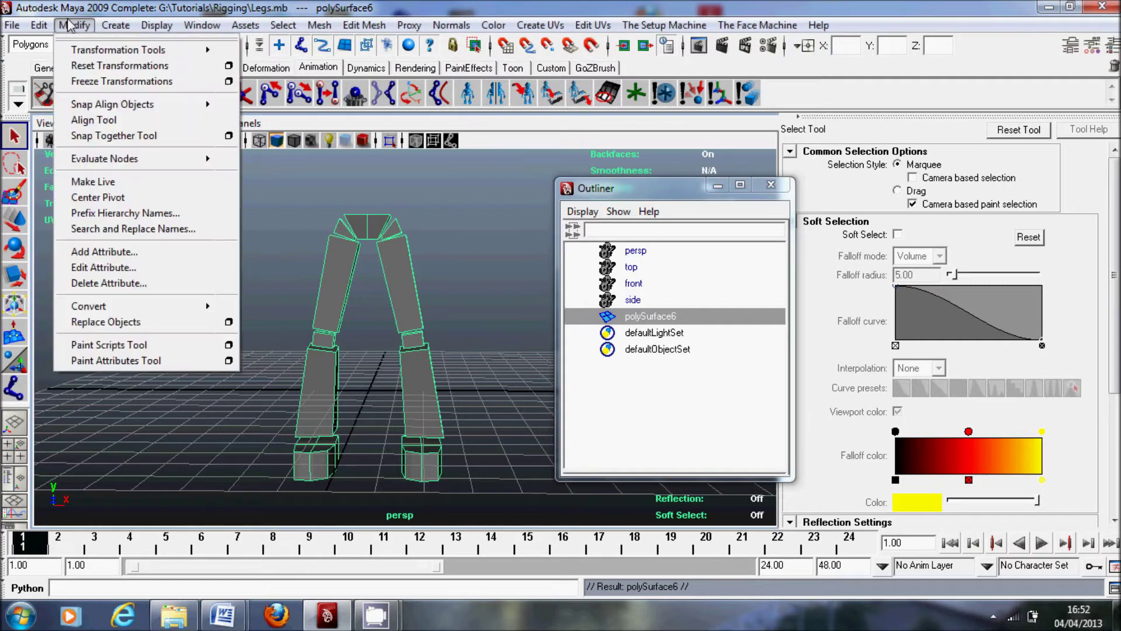
left_click(103, 79)
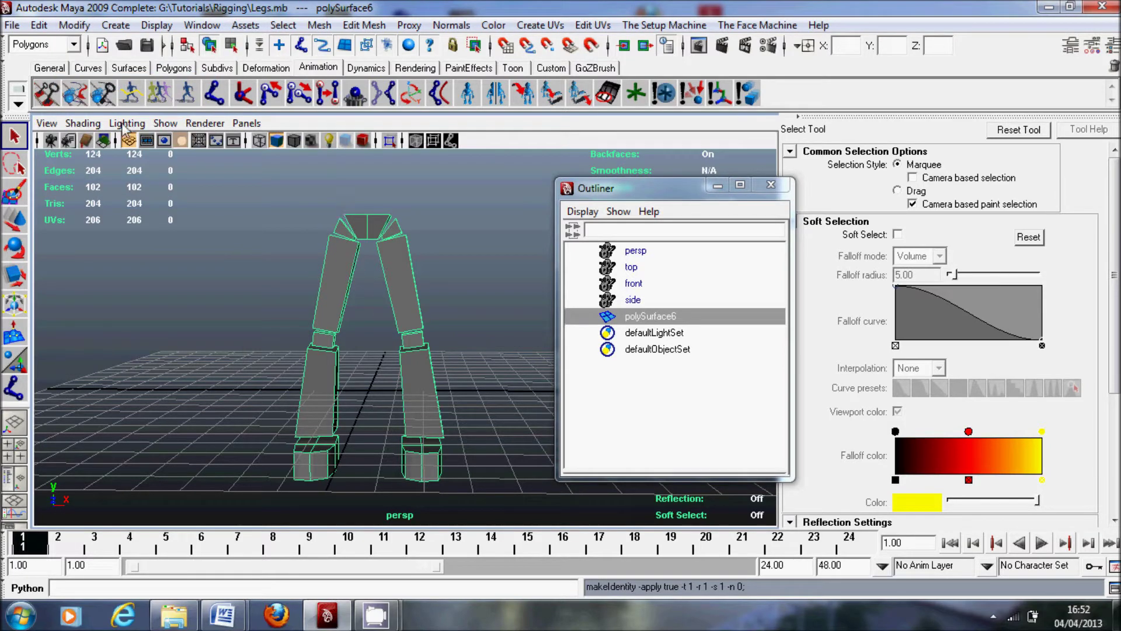
left_click(49, 27)
mouse_move(175, 228)
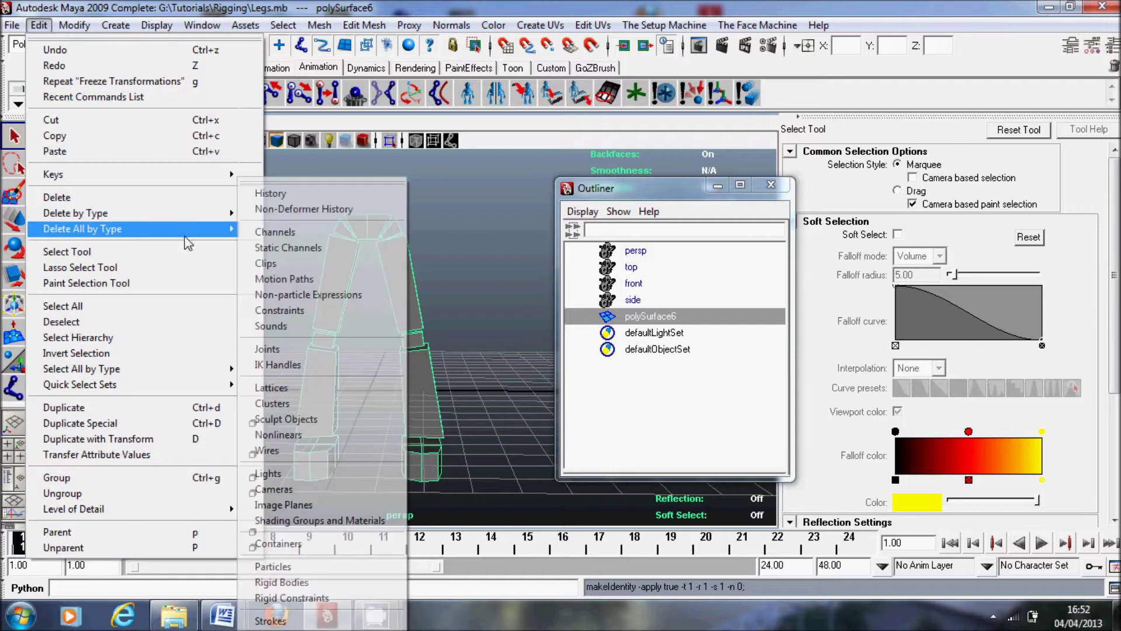
left_click(274, 193)
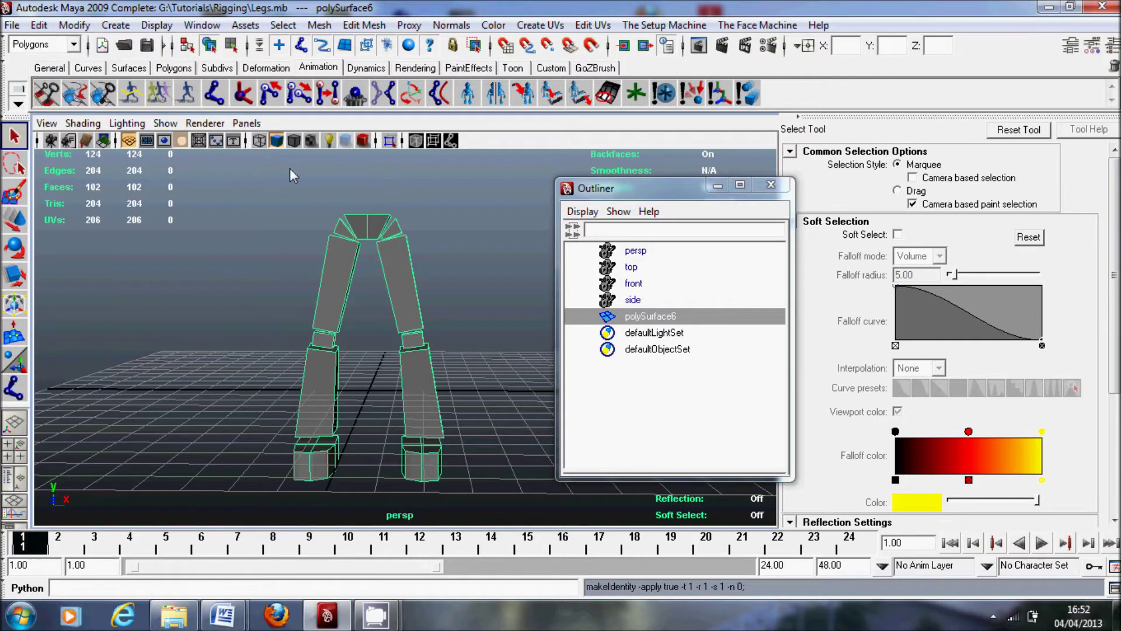
Center the pivot of the leg mesh
left_click(74, 25)
left_click(93, 196)
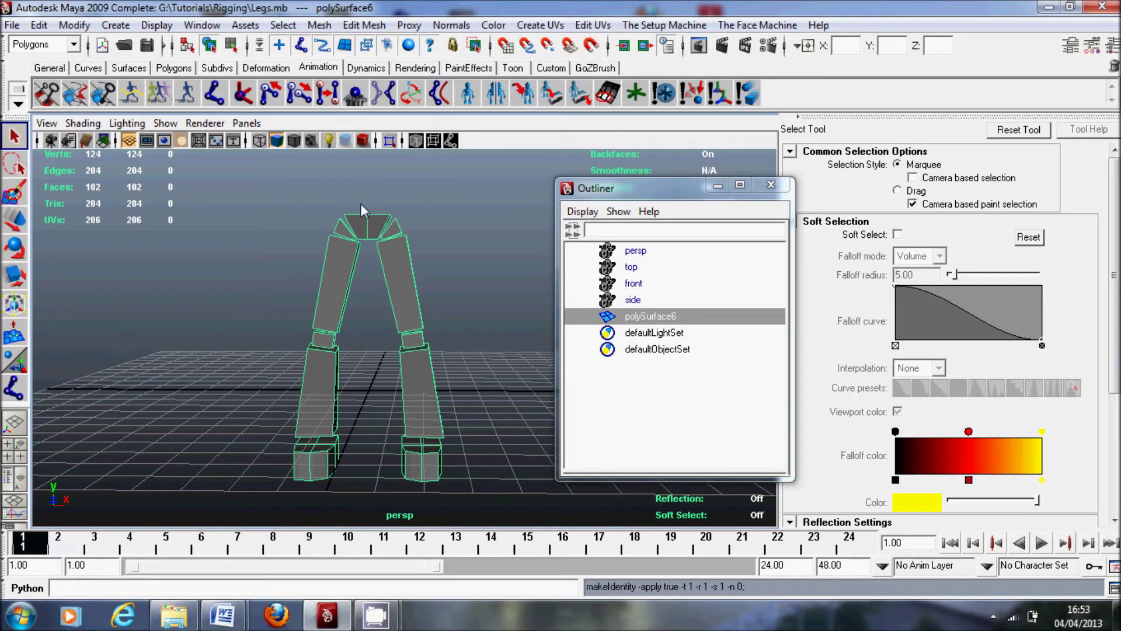
Move the leg mesh upward as a test of its pivot and undo the move
key("w")
left_click_drag(369, 290, 367, 228)
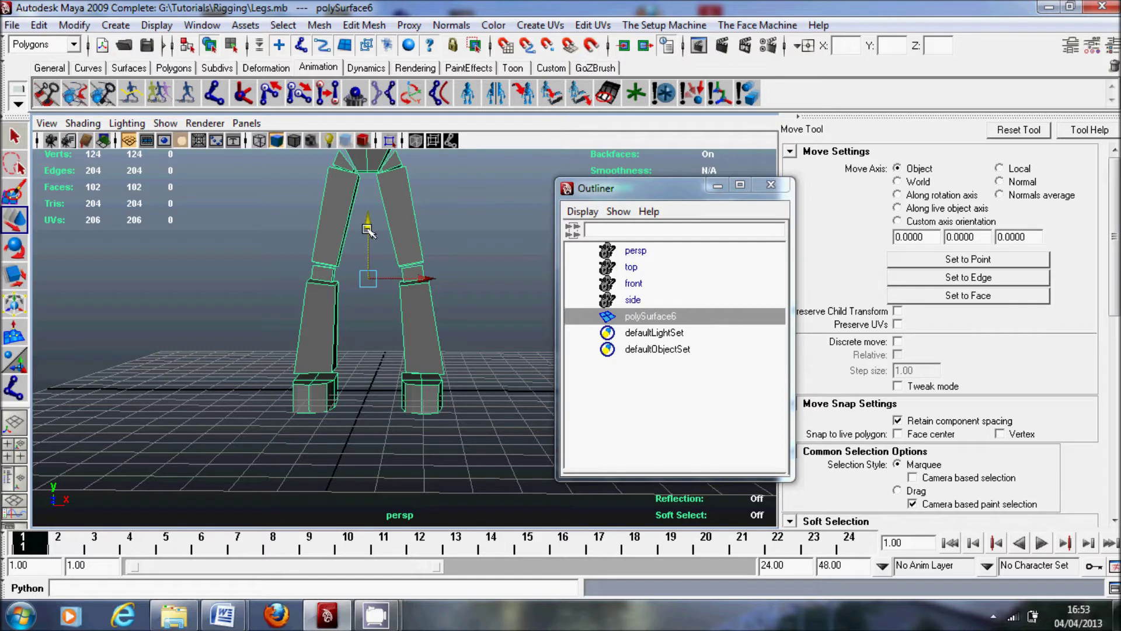
key("ctrl+z")
key("ctrl+z")
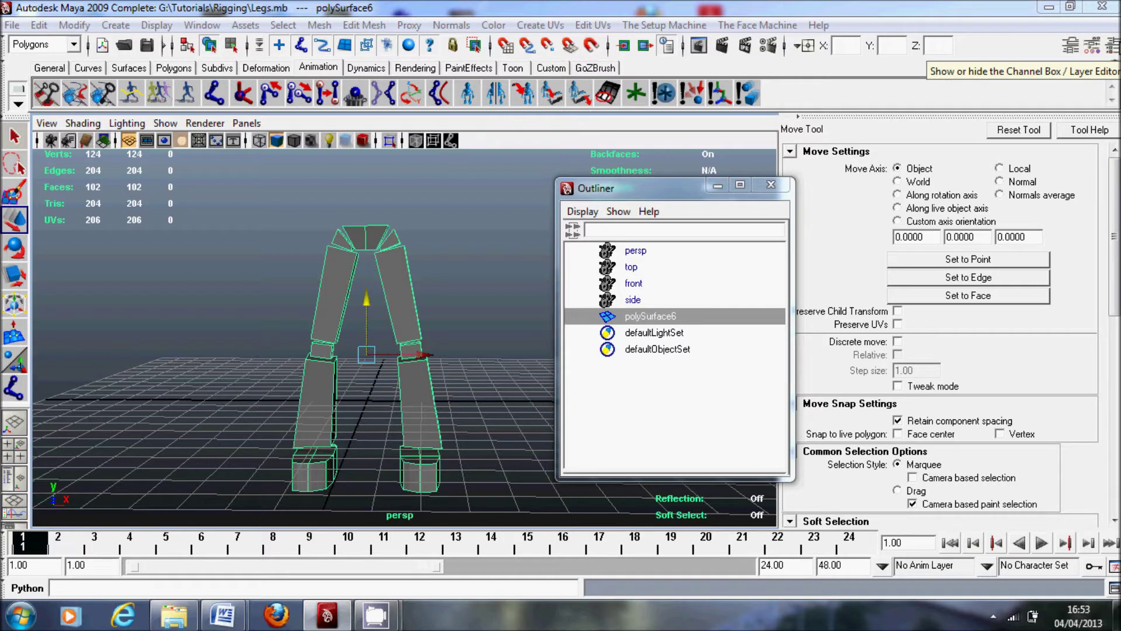
Show the Channel Box and Layer Editor, and create a display layer from the selected leg mesh
left_click(1112, 45)
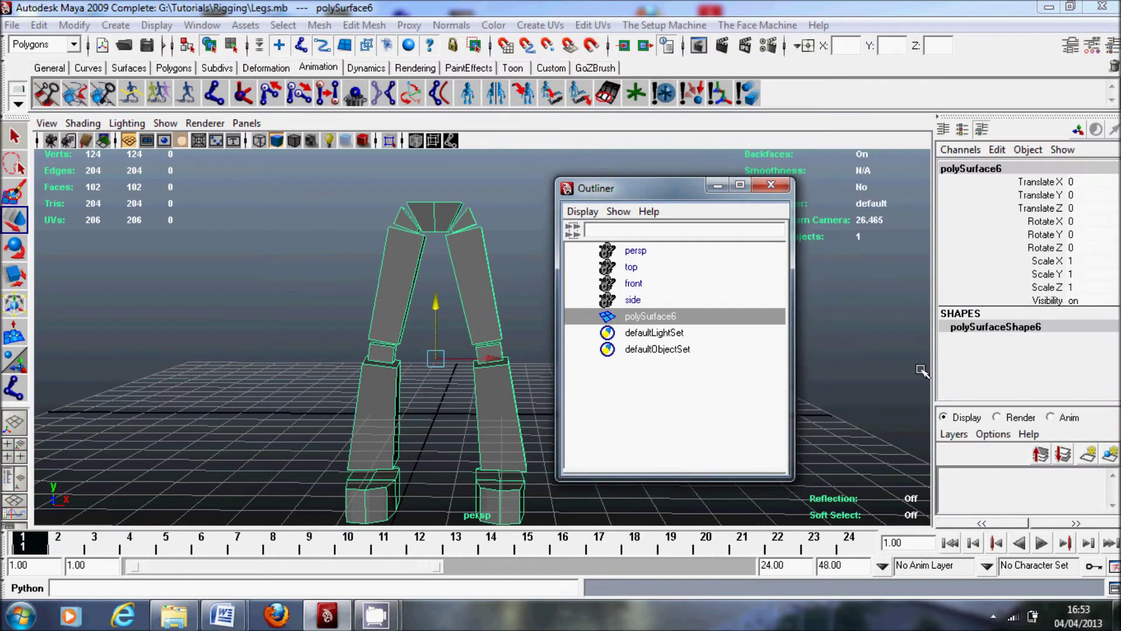
left_click(954, 434)
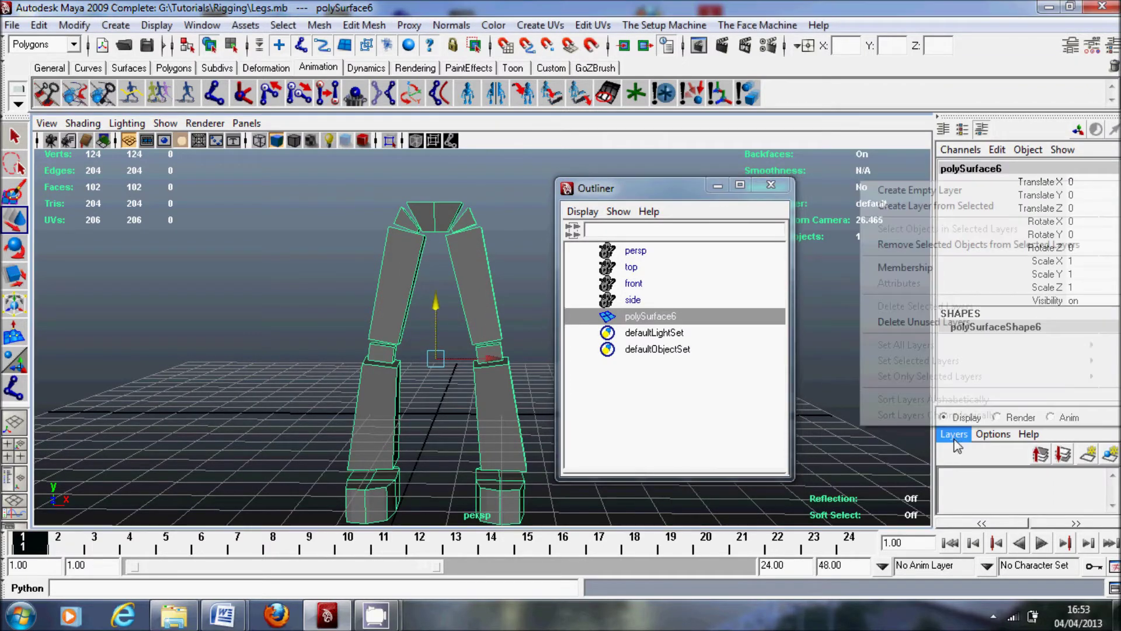
left_click(965, 205)
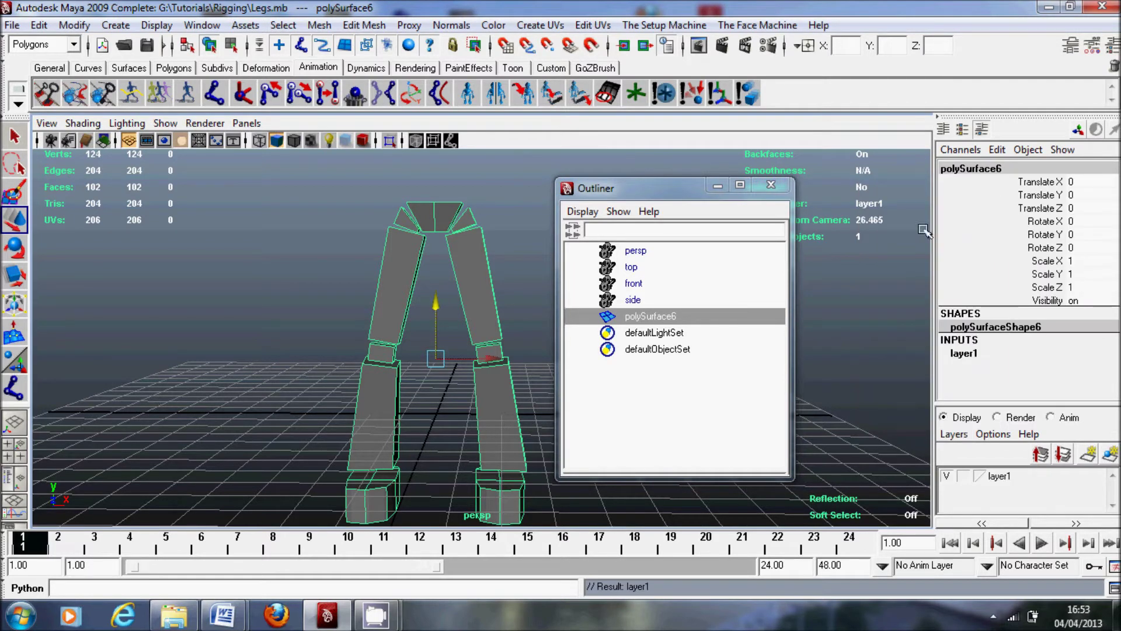
Close and reopen the Outliner, and select the leg mesh in it
left_click_drag(654, 194, 727, 176)
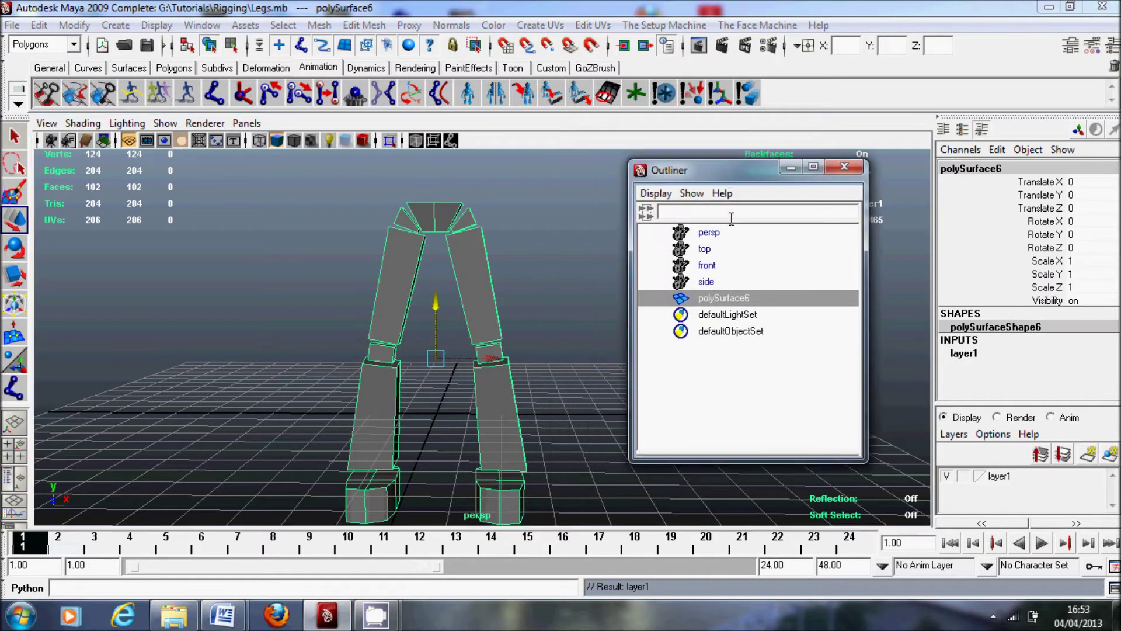
left_click(844, 167)
left_click(202, 25)
left_click(247, 167)
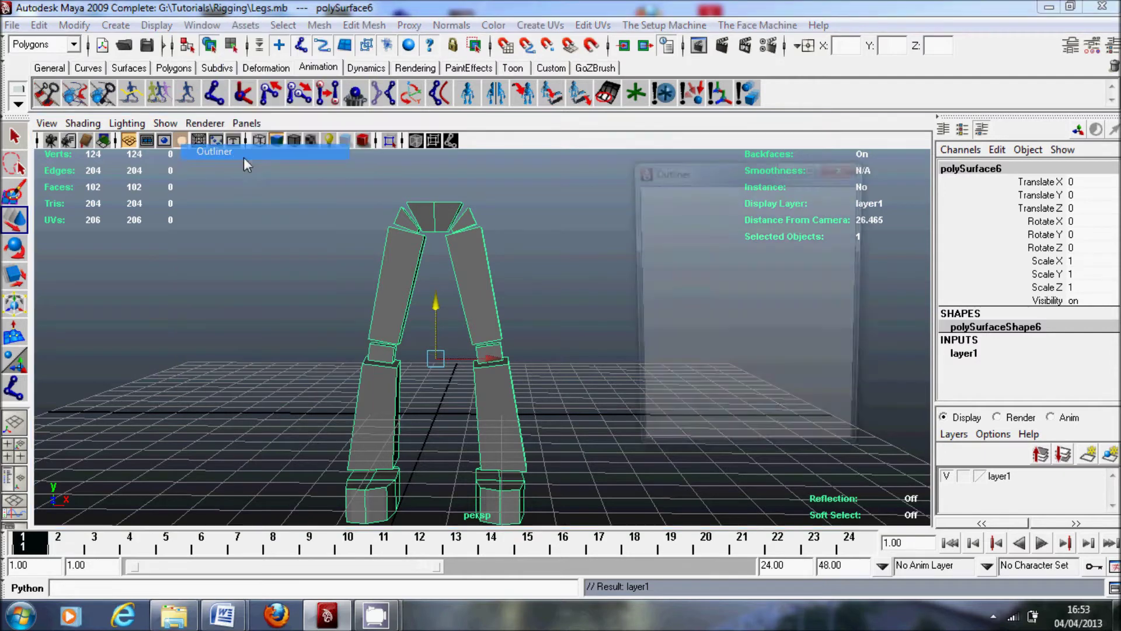
left_click_drag(720, 167, 694, 168)
left_click(706, 297)
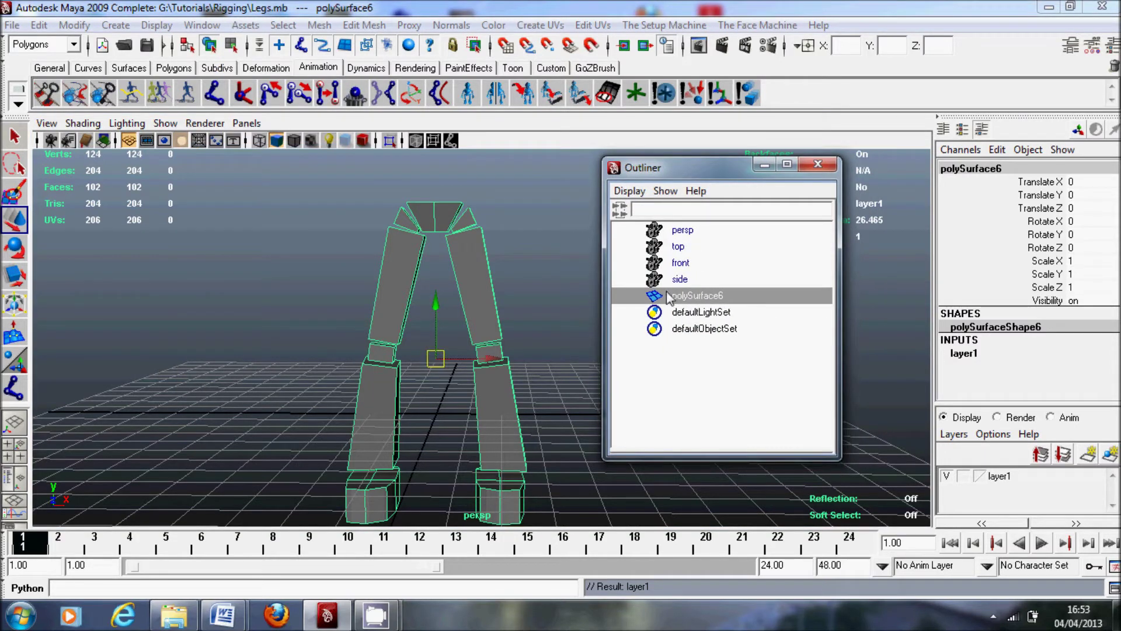
Set the leg mesh's display layer to template mode and hide the grid in the perspective view
left_click(964, 475)
left_click_drag(391, 339, 510, 284, "alt")
left_click(509, 285)
left_click_drag(405, 326, 382, 252, "alt")
left_click(175, 124)
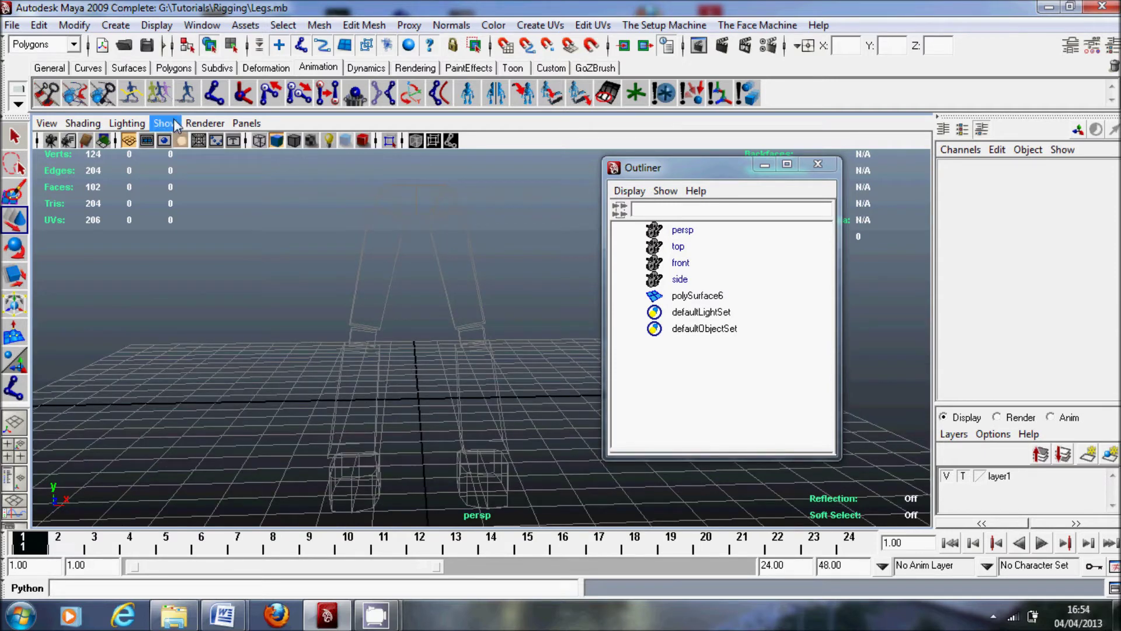
left_click(233, 530)
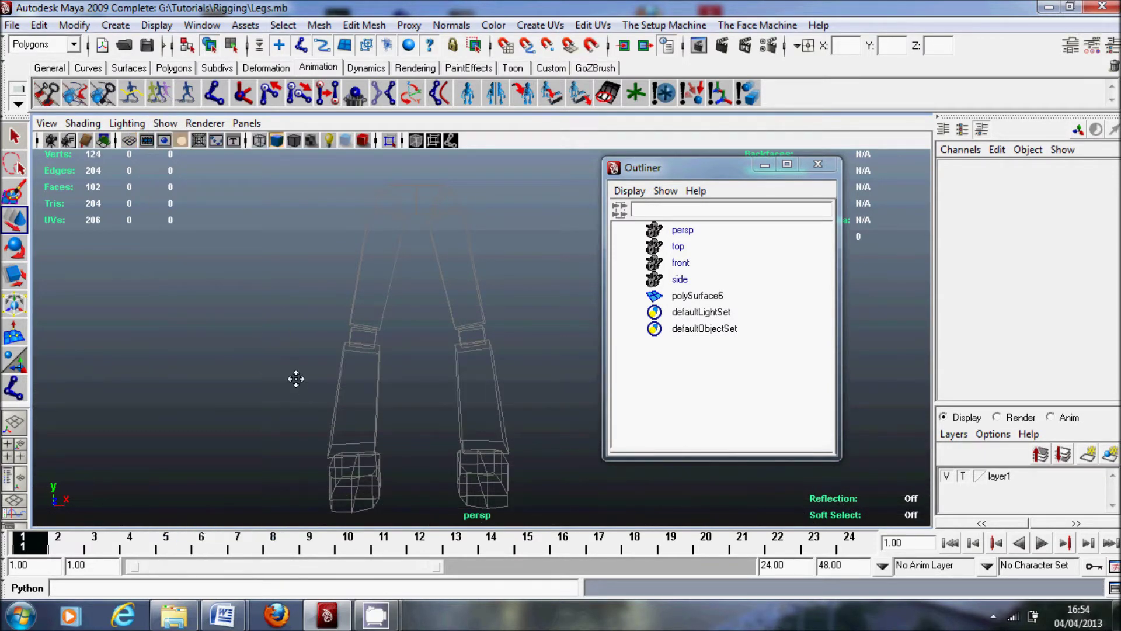
left_click_drag(295, 380, 420, 352, "alt")
left_click_drag(508, 390, 516, 323, "alt")
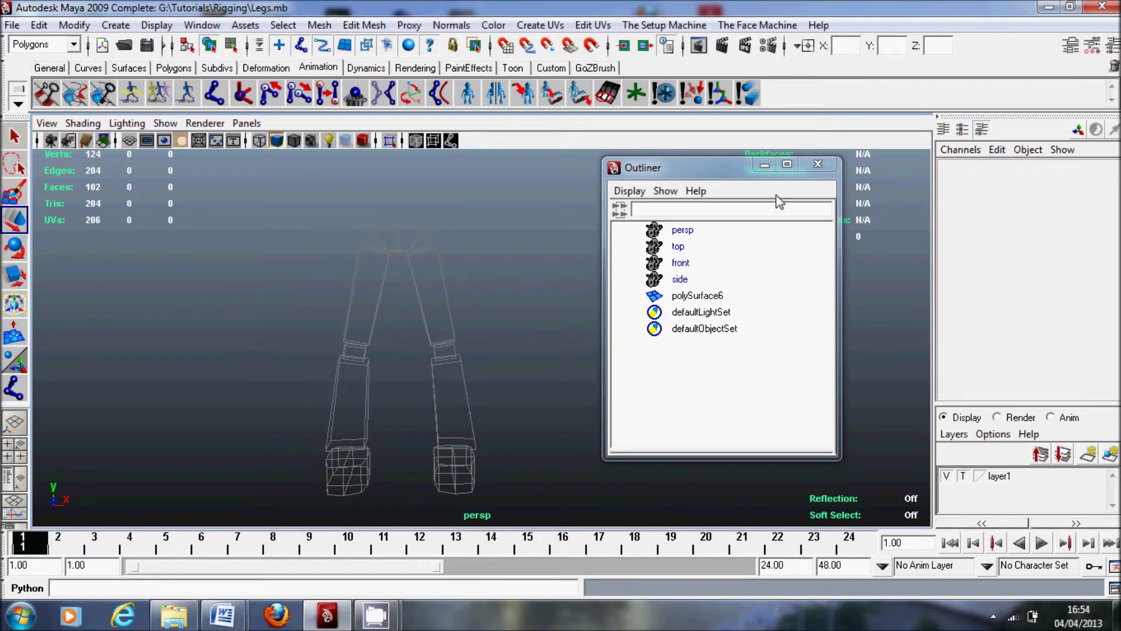
left_click_drag(484, 276, 476, 284, "alt")
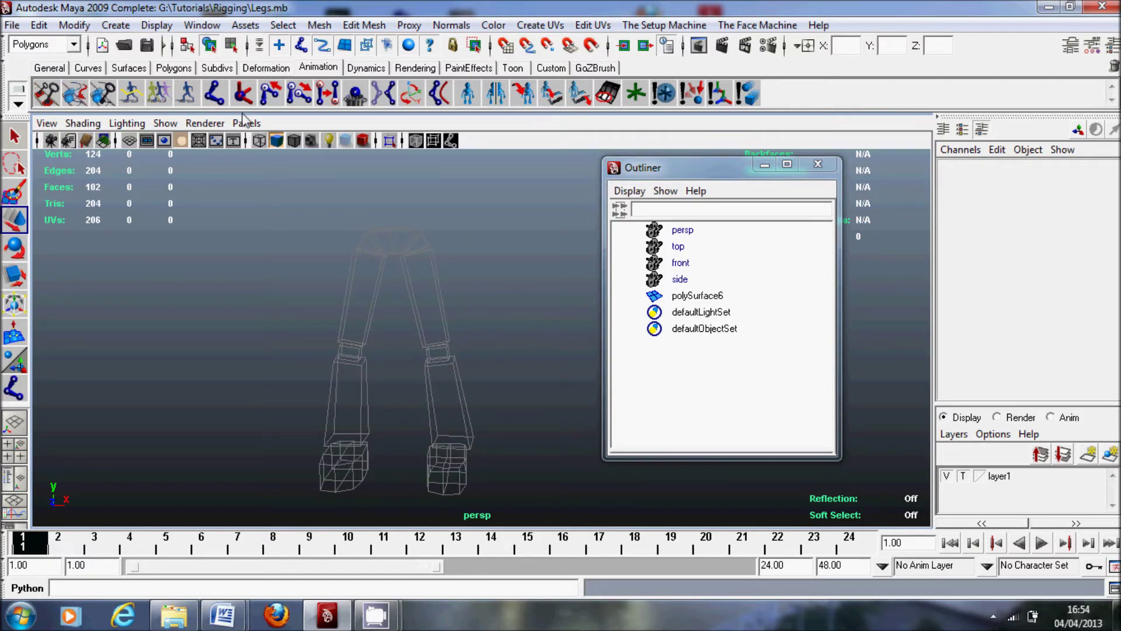
Draw a joint chain in the side view with the Joint Tool, running from hip to knee, ankle, ball of the foot and toe
double_click(215, 98)
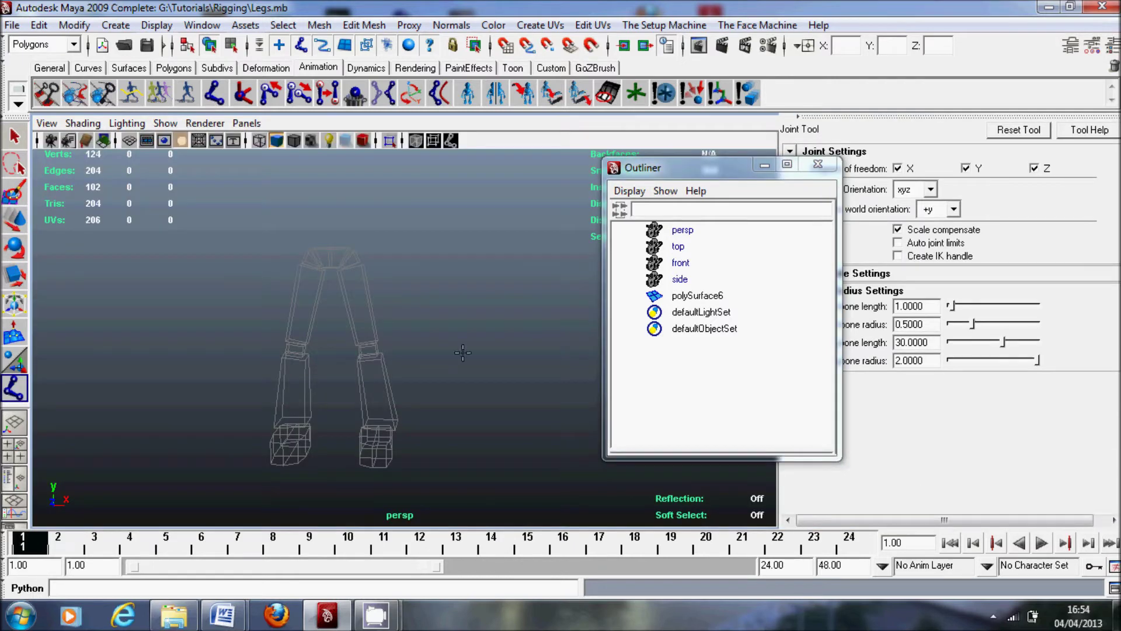
key("space")
key("space")
scroll(401, 315, "up", 2)
middle_click_drag(400, 315, 381, 361, "alt")
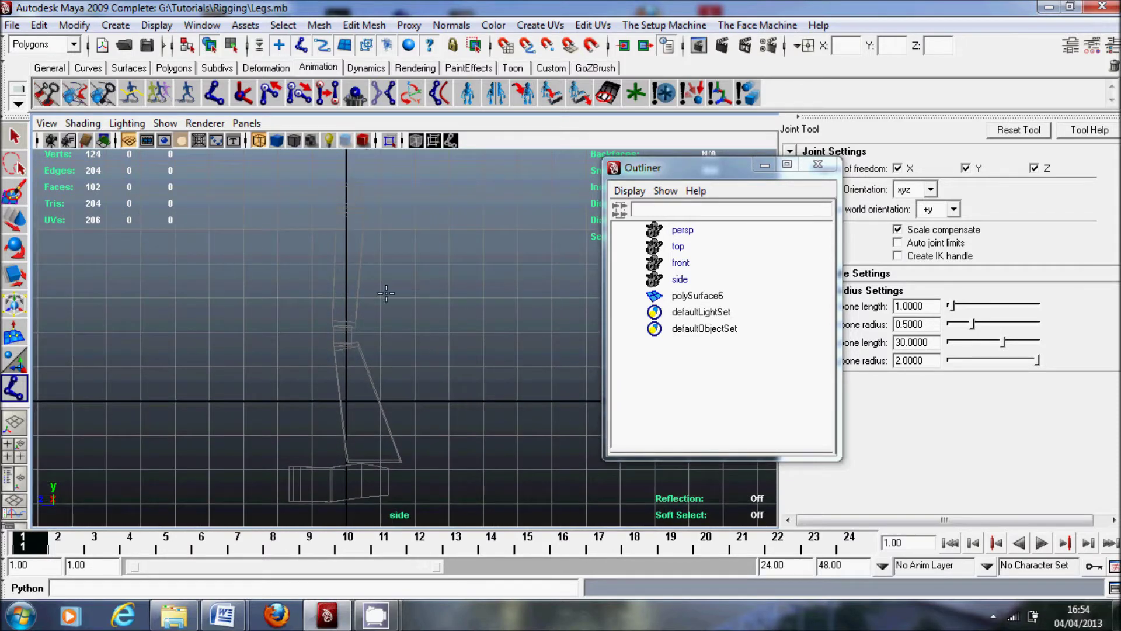
left_click(347, 197)
left_click(345, 339)
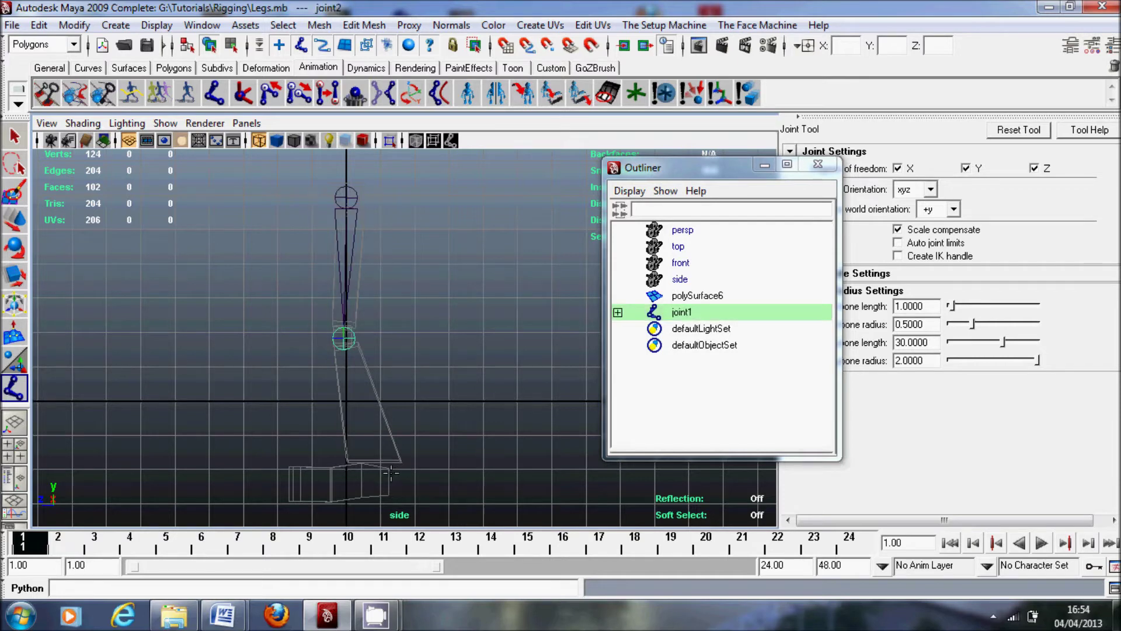
left_click(375, 464)
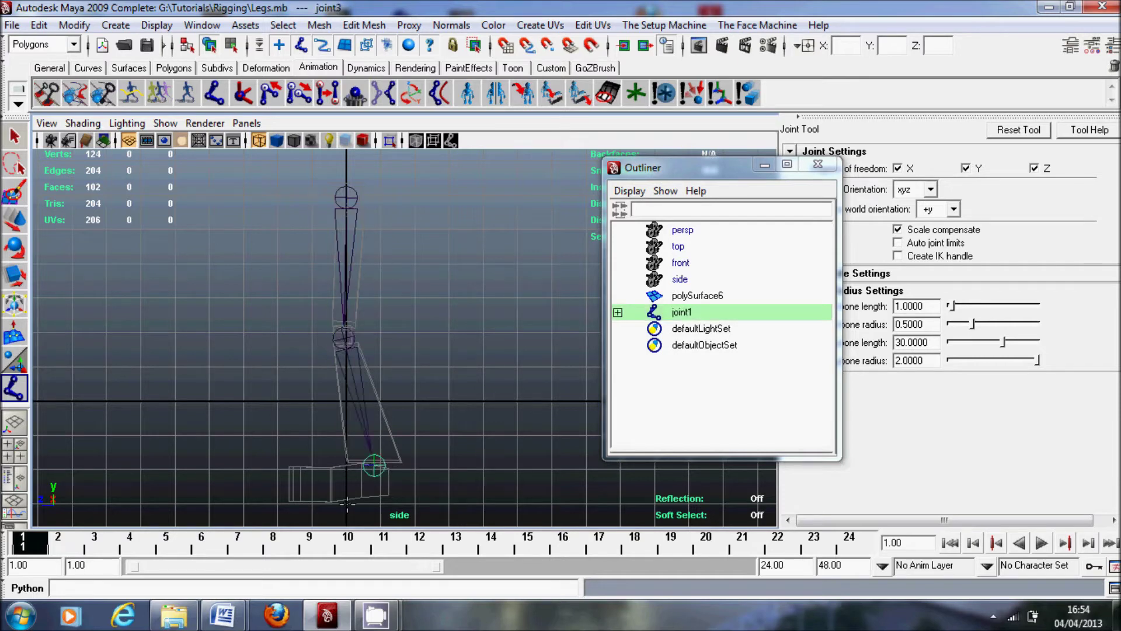
left_click(286, 491)
key("Return")
key("w")
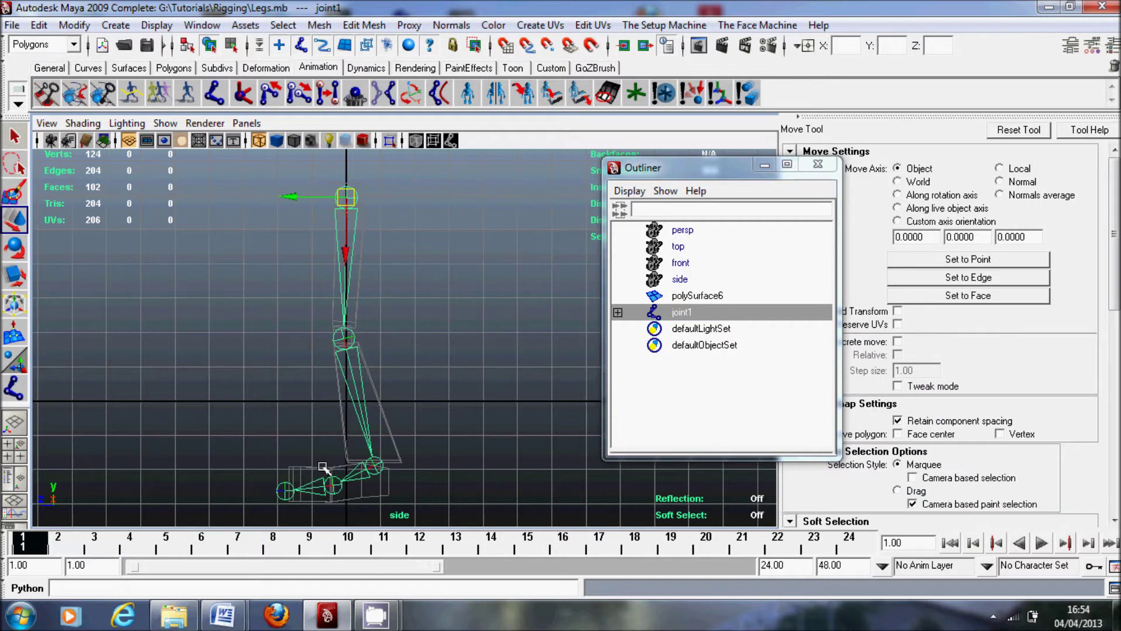
Try rotating the lower leg about the knee joint in the side view
left_click(349, 340)
key("e")
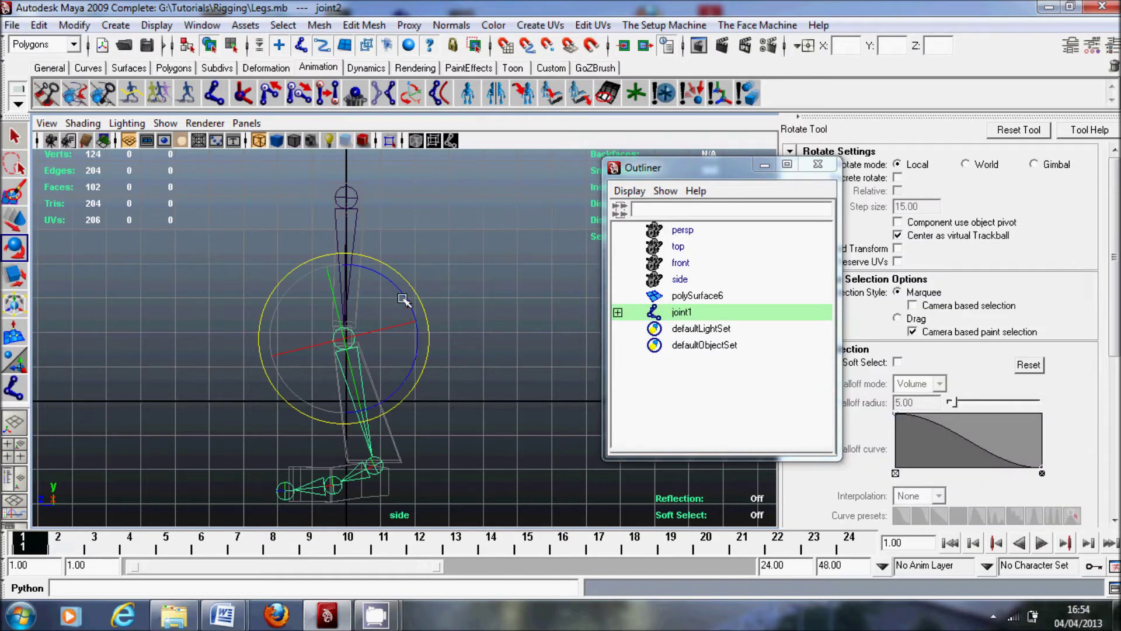
left_click_drag(402, 292, 355, 274)
left_click_drag(419, 326, 466, 394)
Try moving the knee joint sideways into one leg in the perspective view, and undo the move
key("space")
key("space")
mouse_move(368, 346)
left_mouse_down("alt")
mouse_move(338, 338)
mouse_move(355, 335)
left_mouse_up("alt")
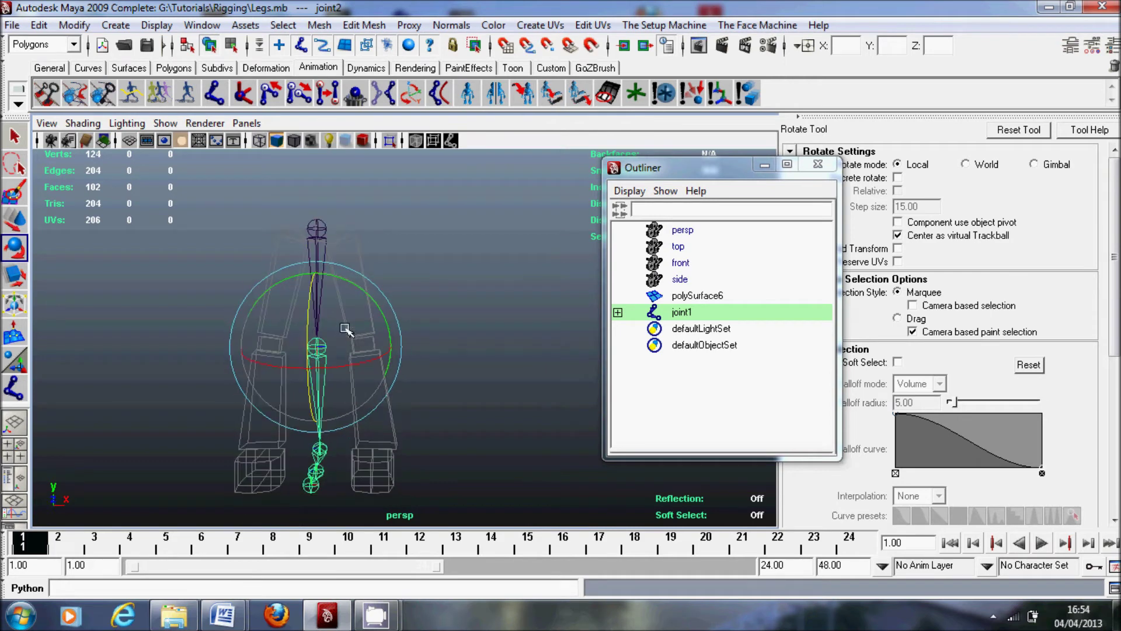
key("w")
left_click_drag(372, 347, 424, 349)
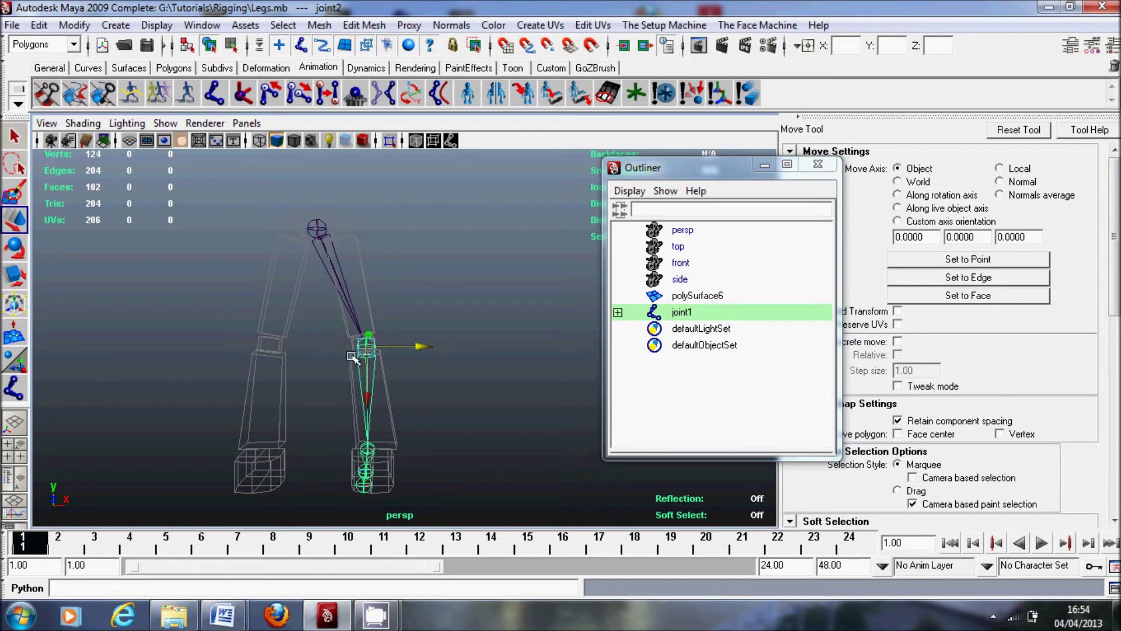
key("ctrl+z")
Compare the move axes of the hip and knee joints in the perspective view
left_click_drag(362, 365, 293, 207, "alt")
left_click(297, 227)
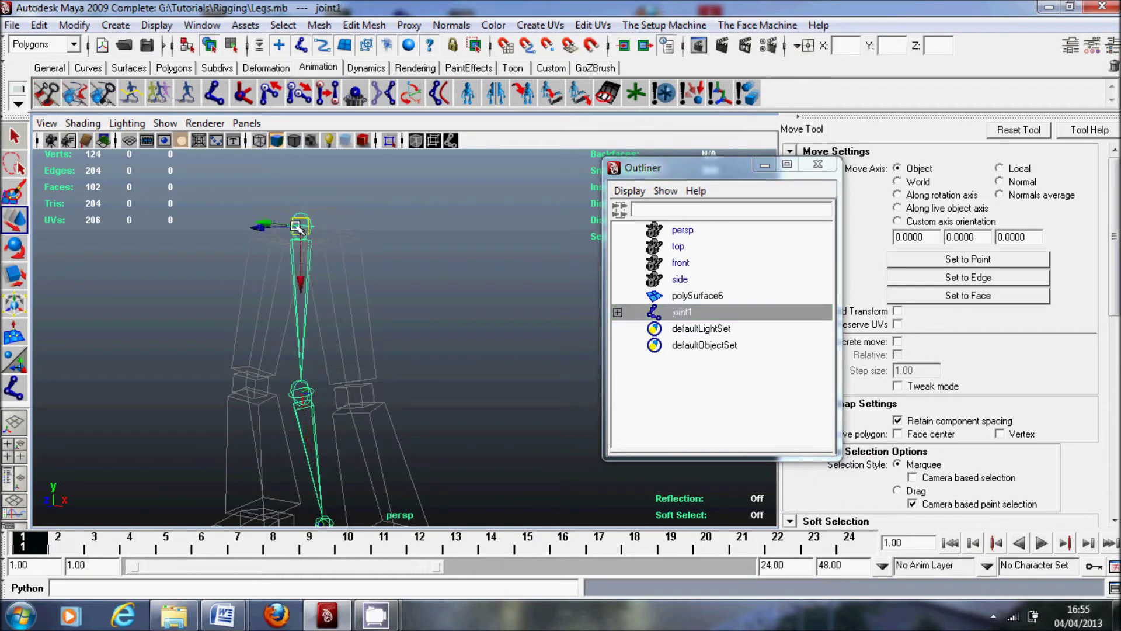
key("Down")
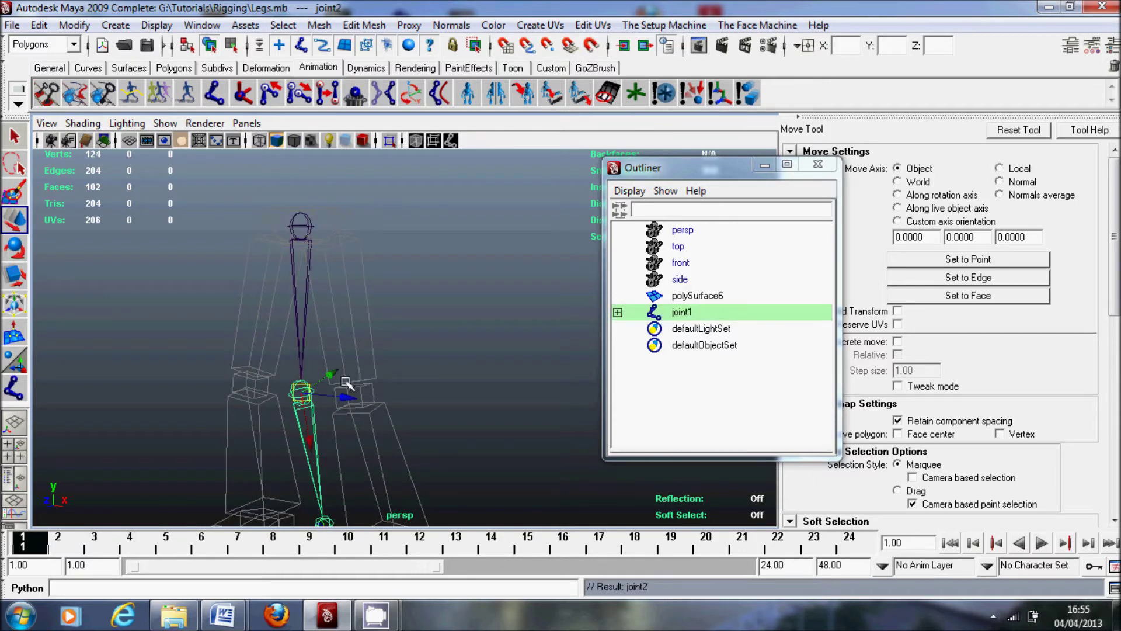
key("Up")
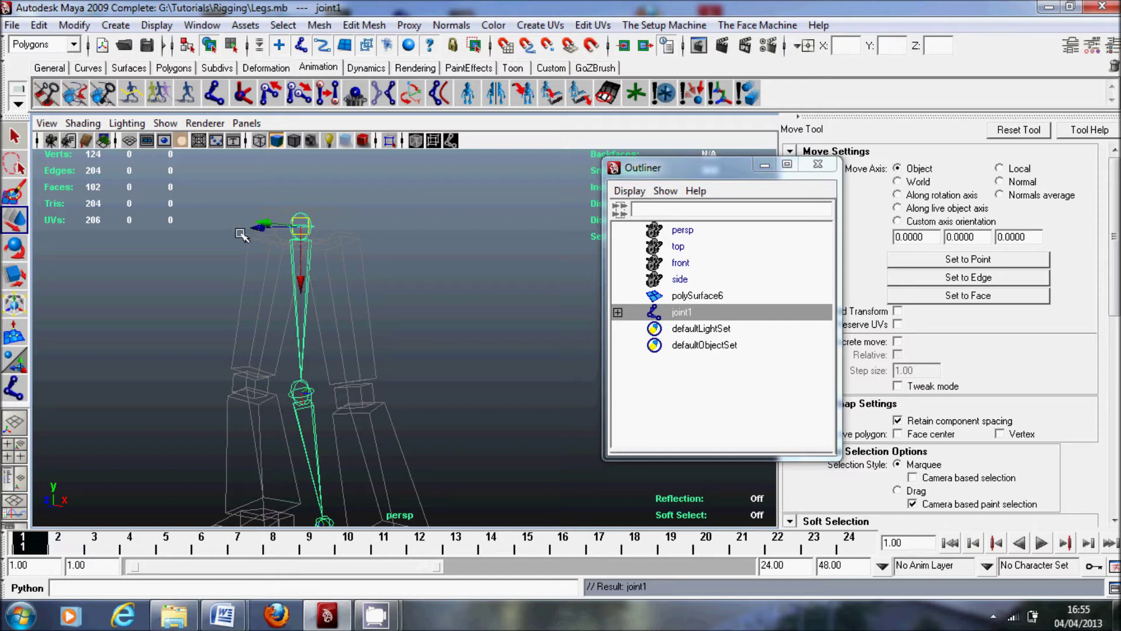
key("Down")
key("Up")
middle_click_drag(352, 263, 362, 231, "alt")
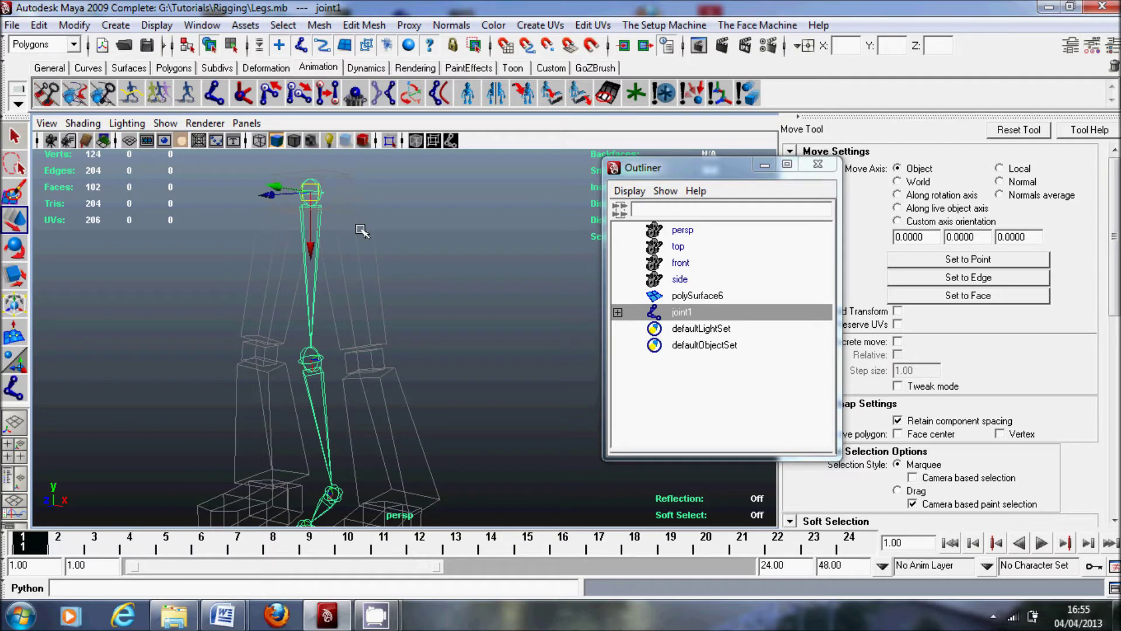
Undo back past the whole joint chain until only the leg mesh remains, and clear the selection
key("ctrl+z")
key("ctrl+z")
key("ctrl+z")
key("ctrl+z")
key("ctrl+z")
key("ctrl+z")
key("ctrl+z")
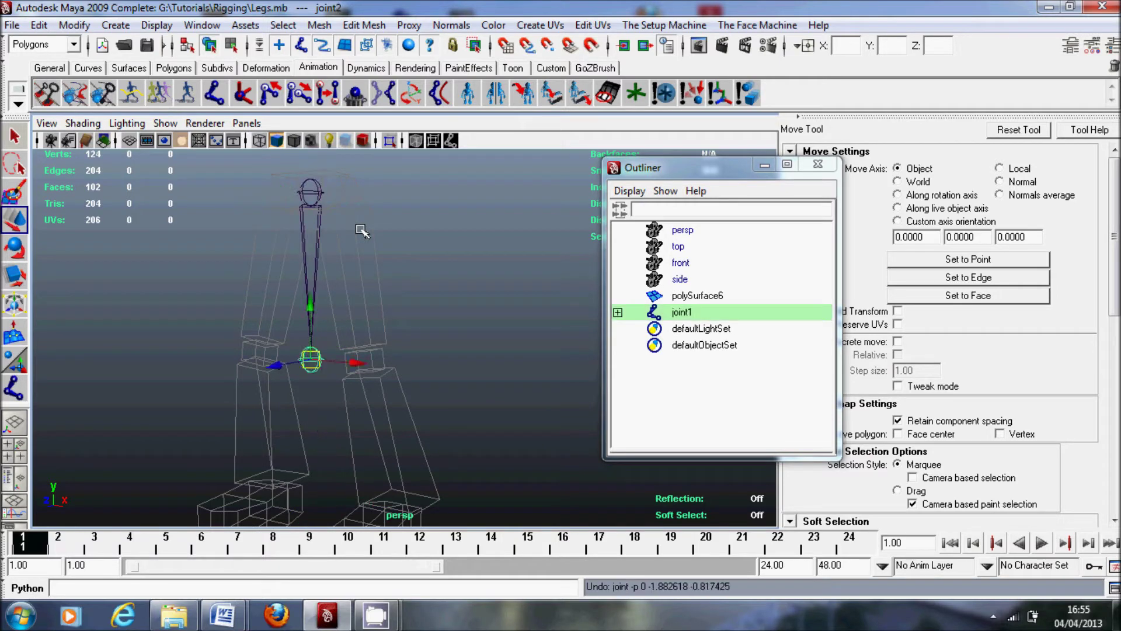
key("ctrl+z")
left_click_drag(357, 235, 495, 264, "alt")
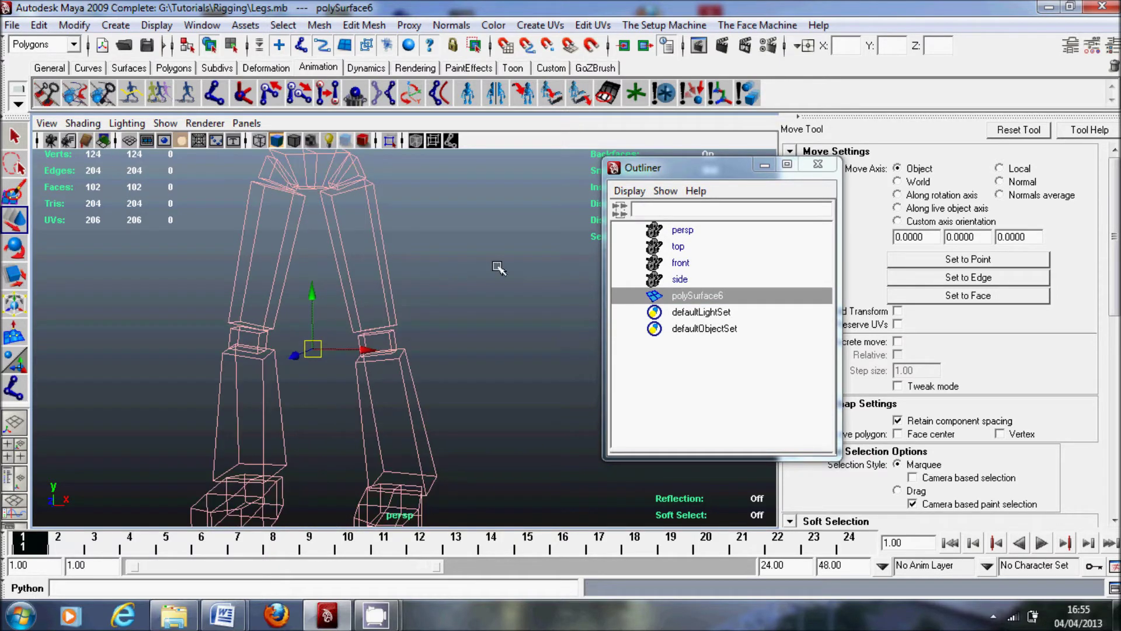
left_click(499, 267)
left_click_drag(425, 262, 490, 232, "alt")
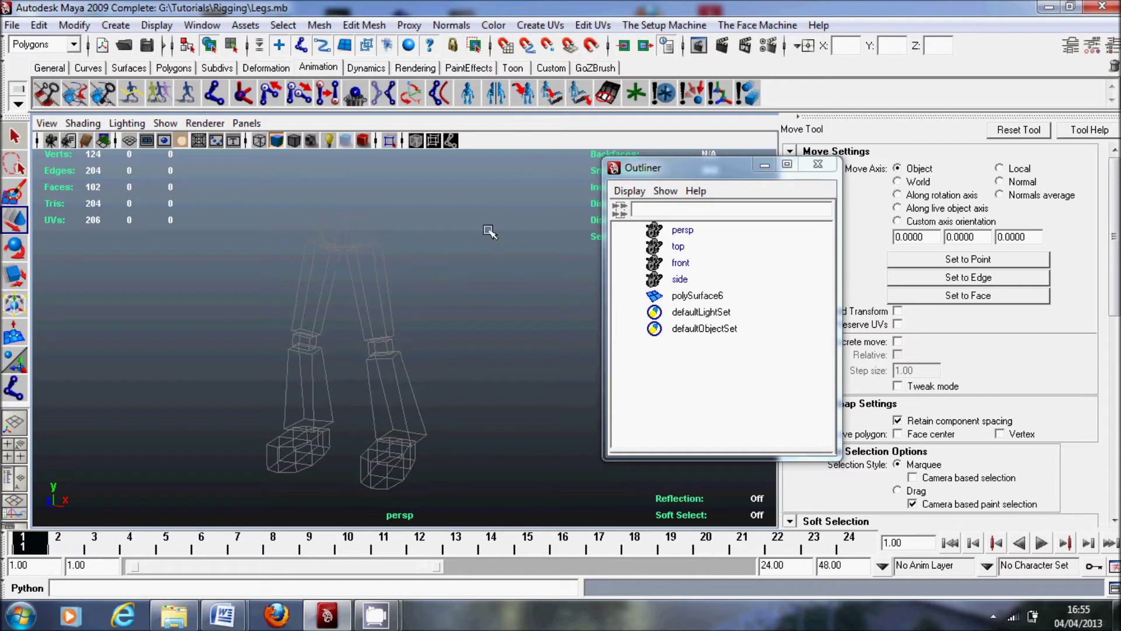
Activate the Joint Tool and set both its orientation and its second axis world orientation to None
left_click(214, 94)
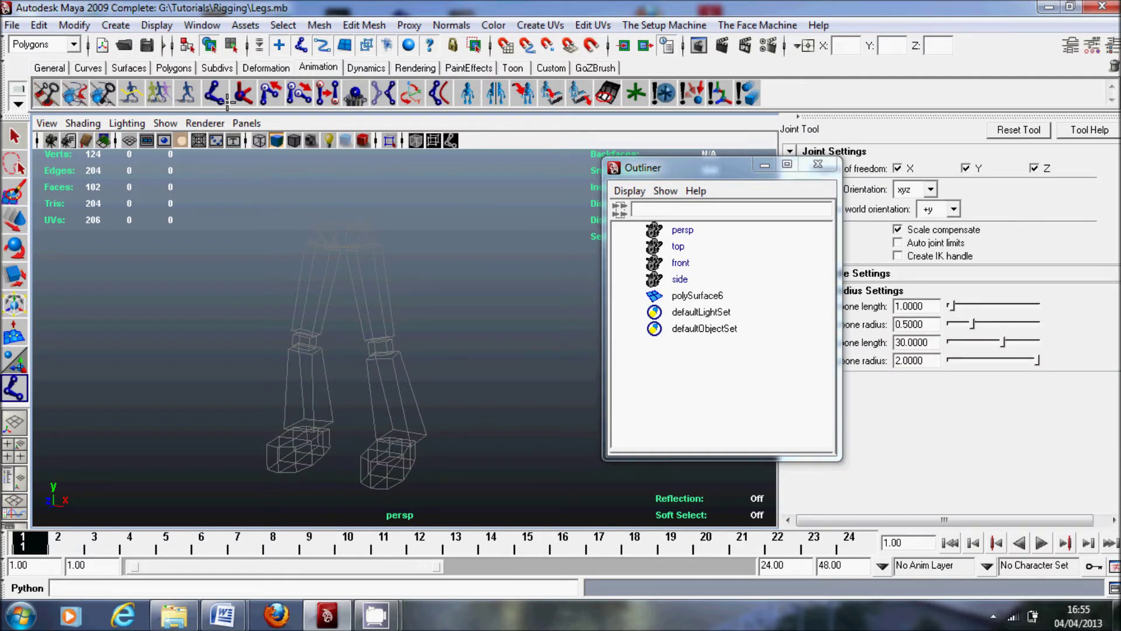
left_click_drag(708, 170, 631, 280)
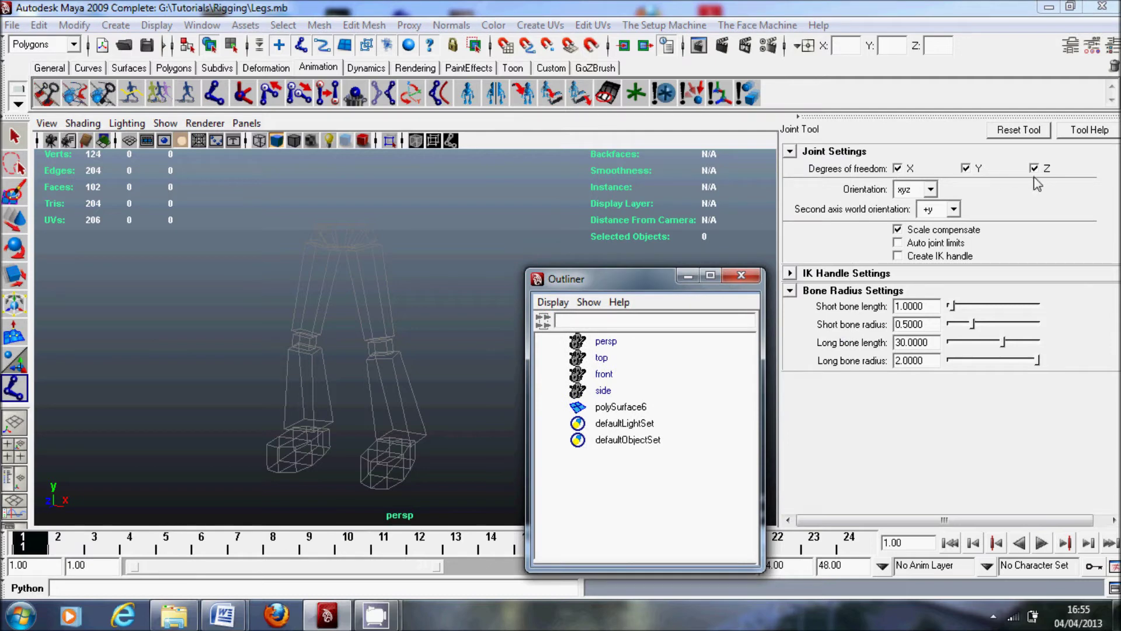
left_click(930, 190)
left_click(925, 202)
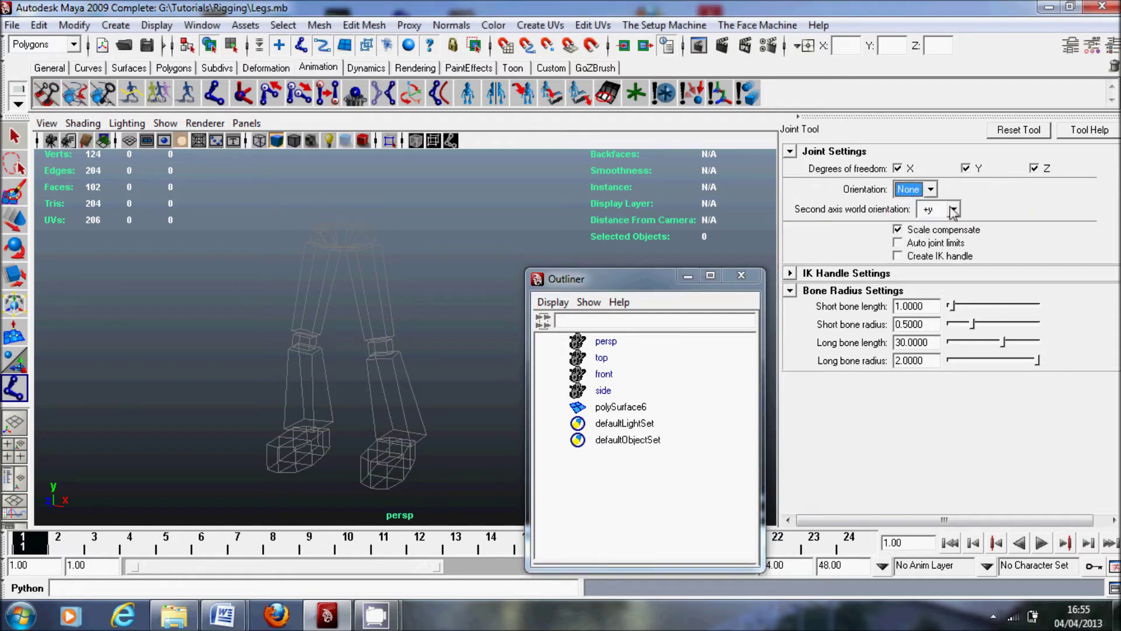
left_click(952, 211)
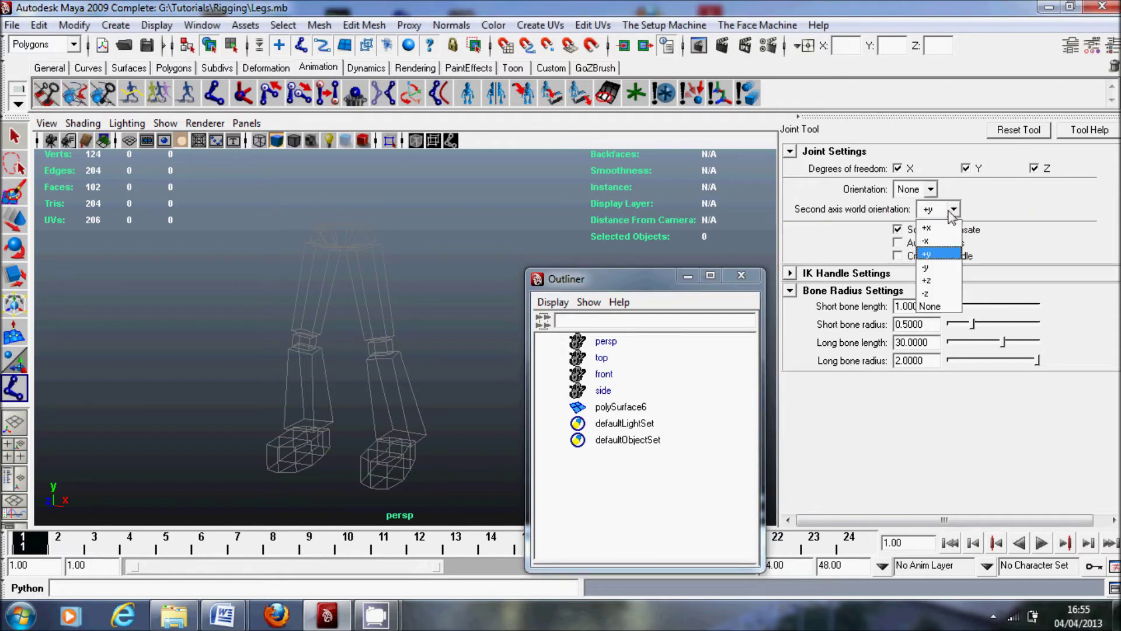
left_click(952, 308)
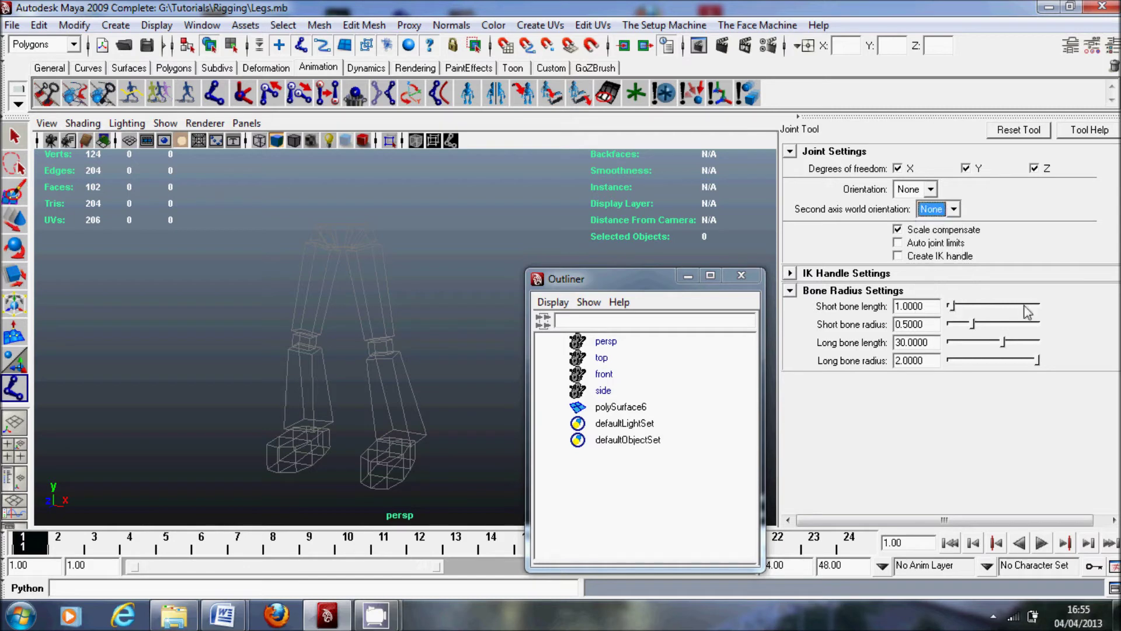
Start a new joint chain in the side view, placing a hip joint above the thigh and a joint at the knee
middle_click_drag(364, 334, 347, 339, "alt")
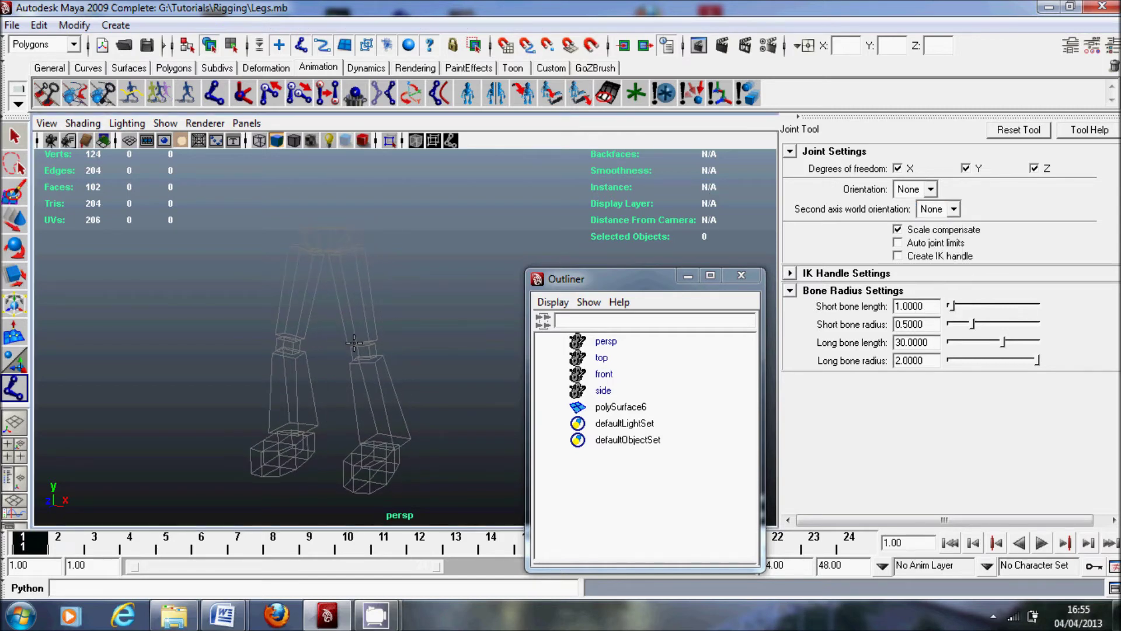
key("space")
left_click_drag(575, 285, 831, 361)
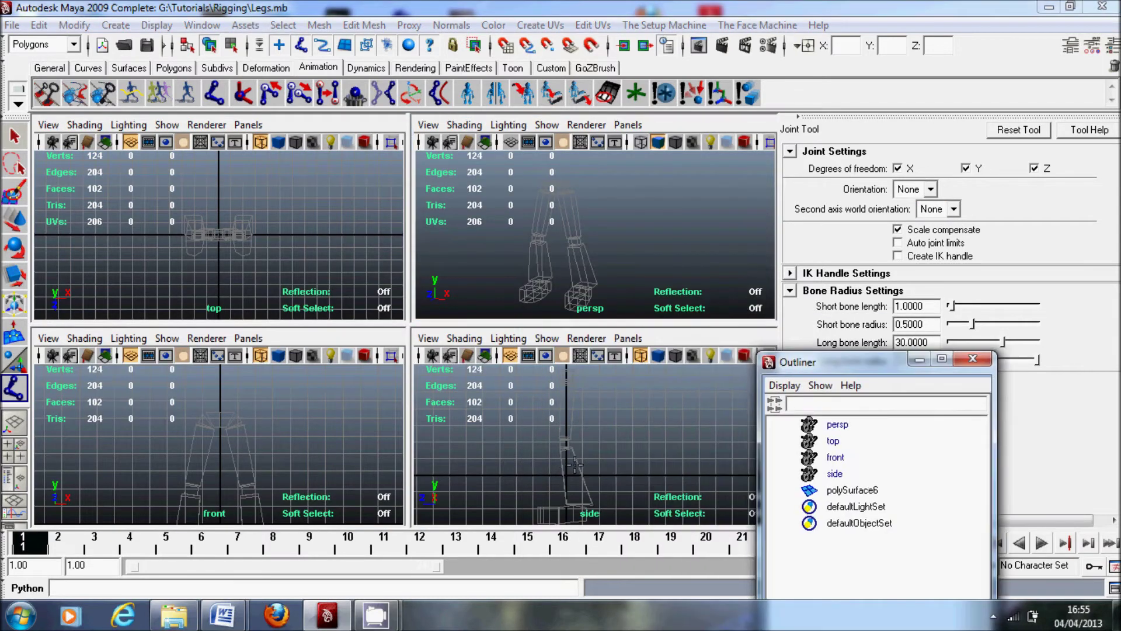
key("space")
middle_click_drag(453, 368, 462, 387, "alt")
scroll(318, 320, "up", 2)
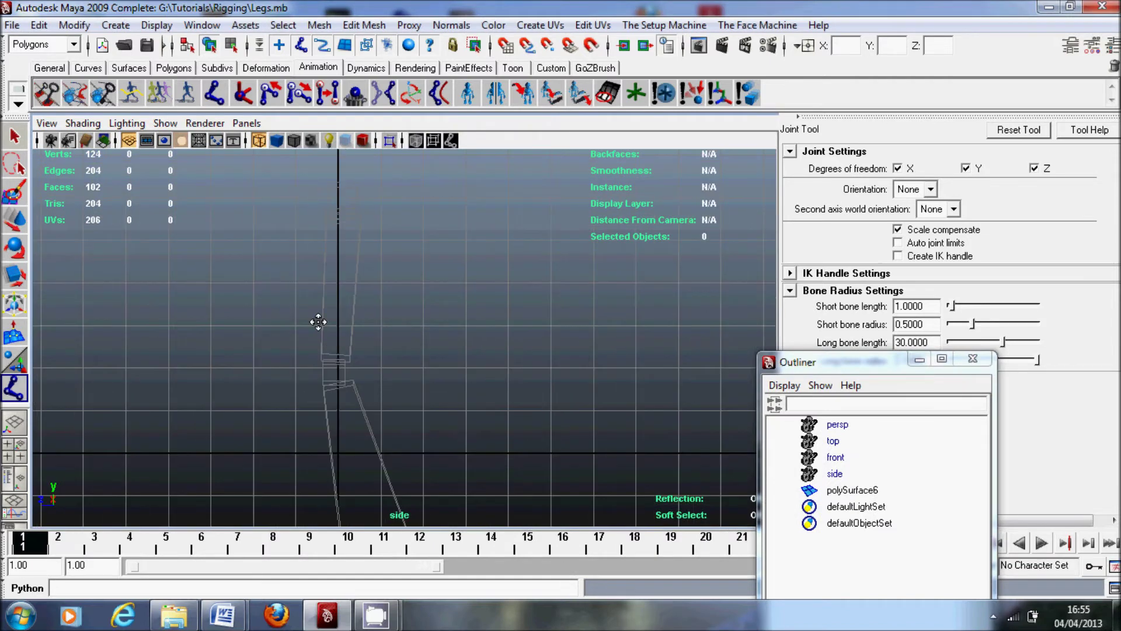
middle_click_drag(318, 321, 324, 338, "alt")
left_click(347, 216)
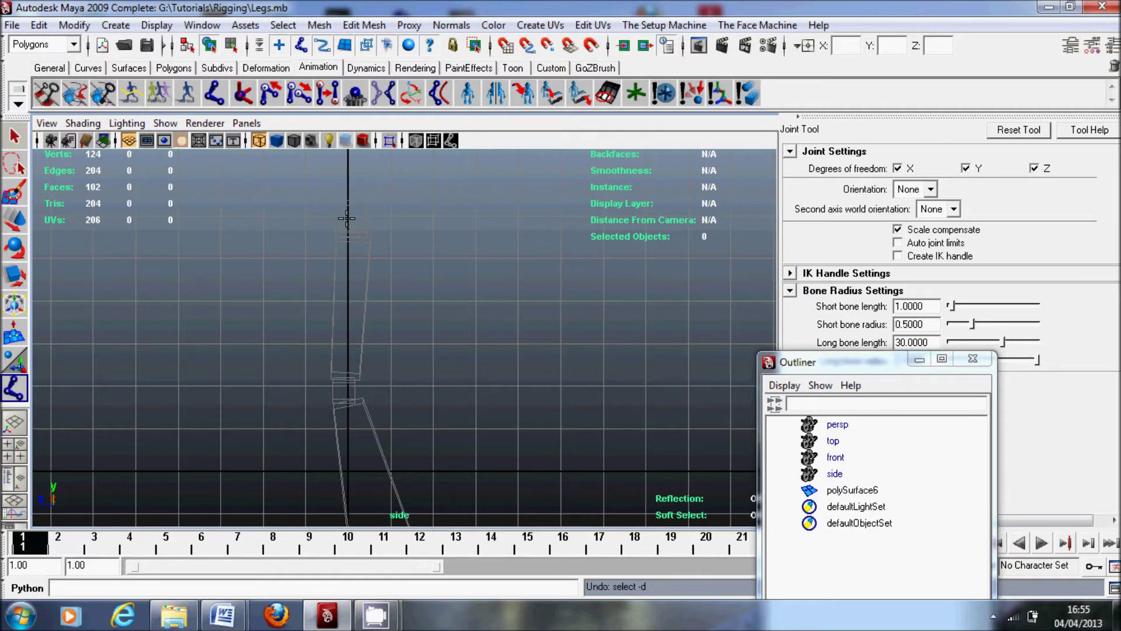
middle_click_drag(365, 336, 344, 353, "alt")
left_click(335, 364)
Continue the chain with joints at the ankle, ball of the foot and toe, and finish it with the Move Tool
middle_click_drag(327, 397, 327, 323, "alt")
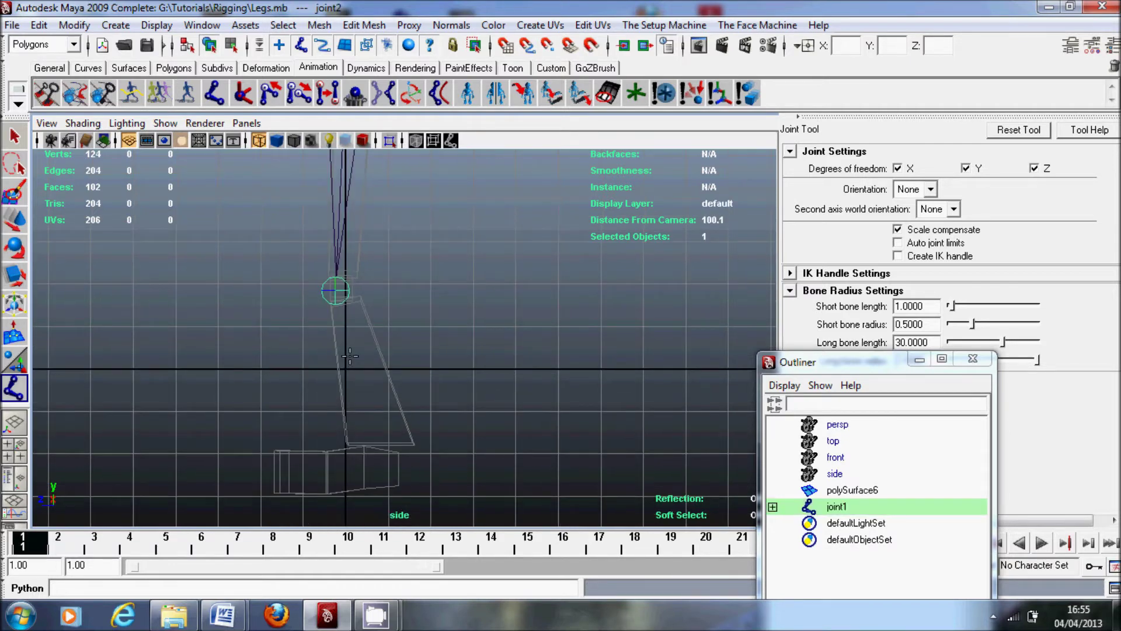
left_click(378, 448)
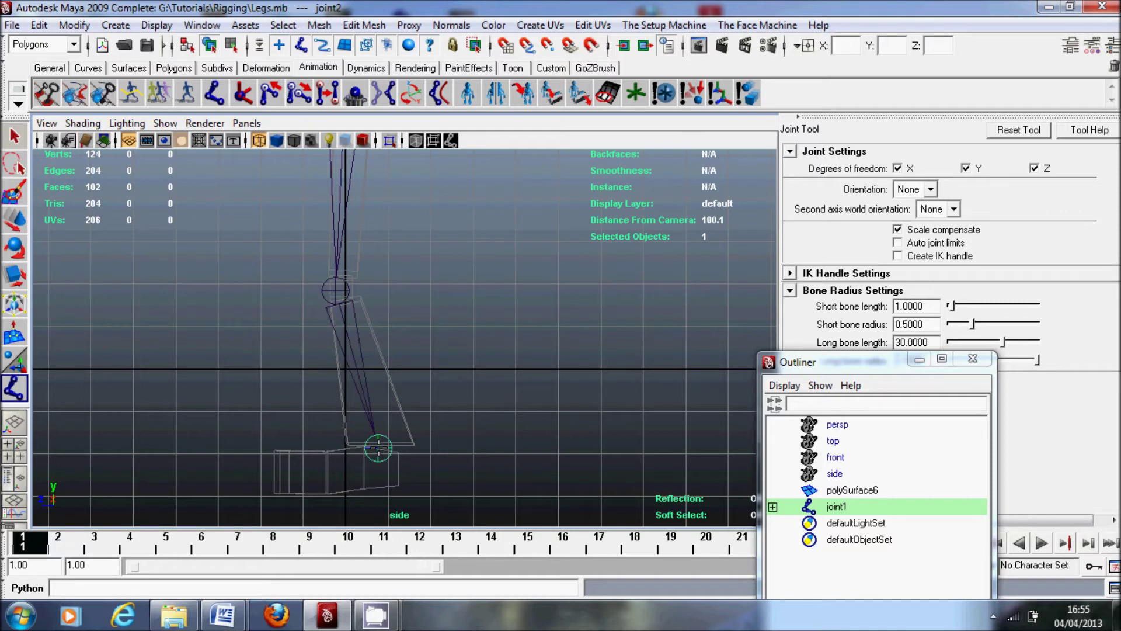
left_click(325, 480)
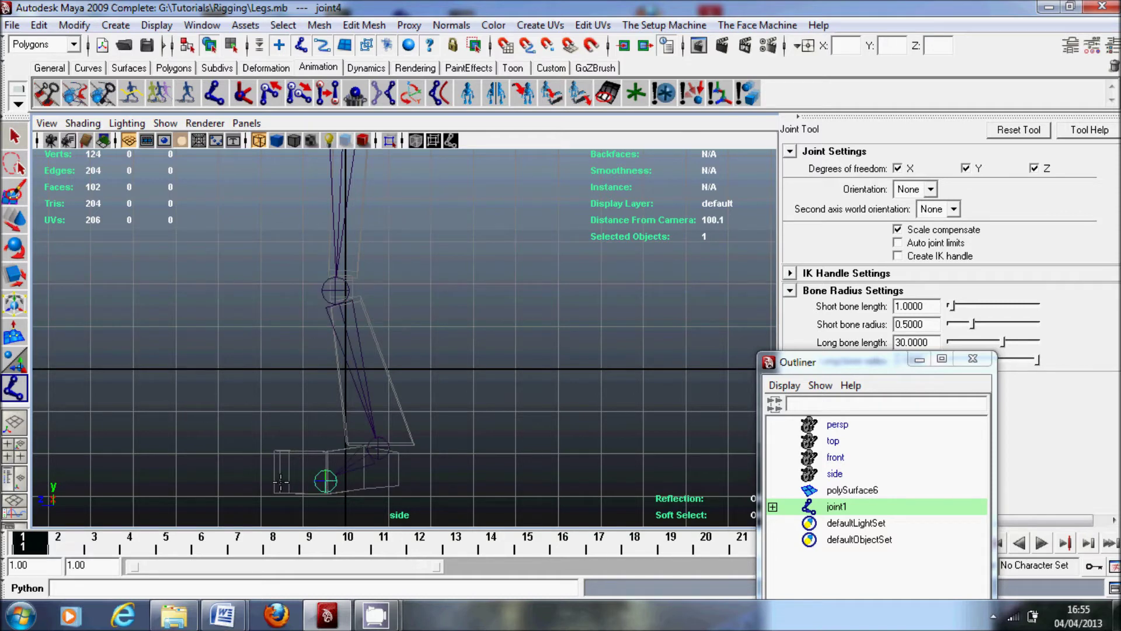
left_click(277, 481)
key("w")
scroll(386, 309, "down", 2)
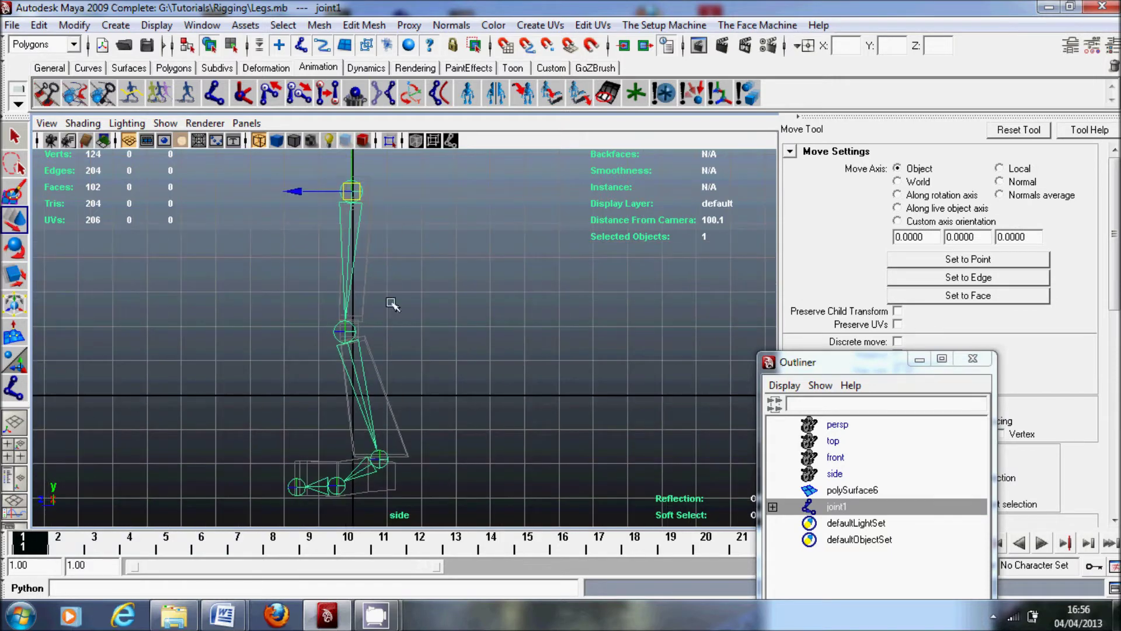
Move the hip joint in the front view along X to the top of the leg on the negative X side
key("space")
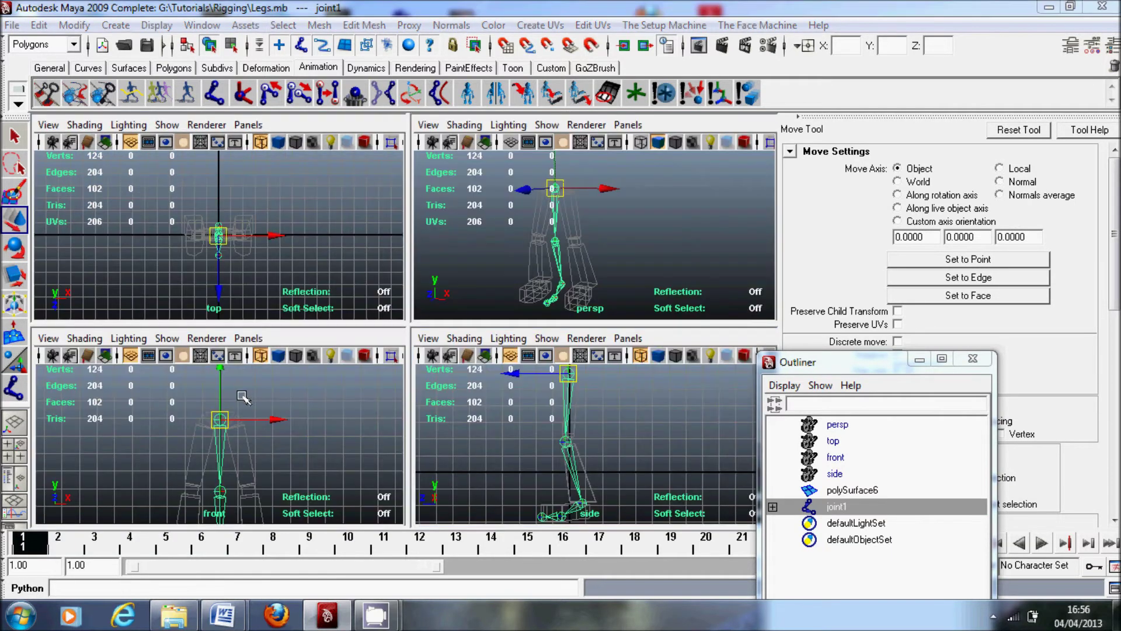
key("space")
scroll(375, 420, "up", 2)
left_click_drag(451, 267, 421, 268)
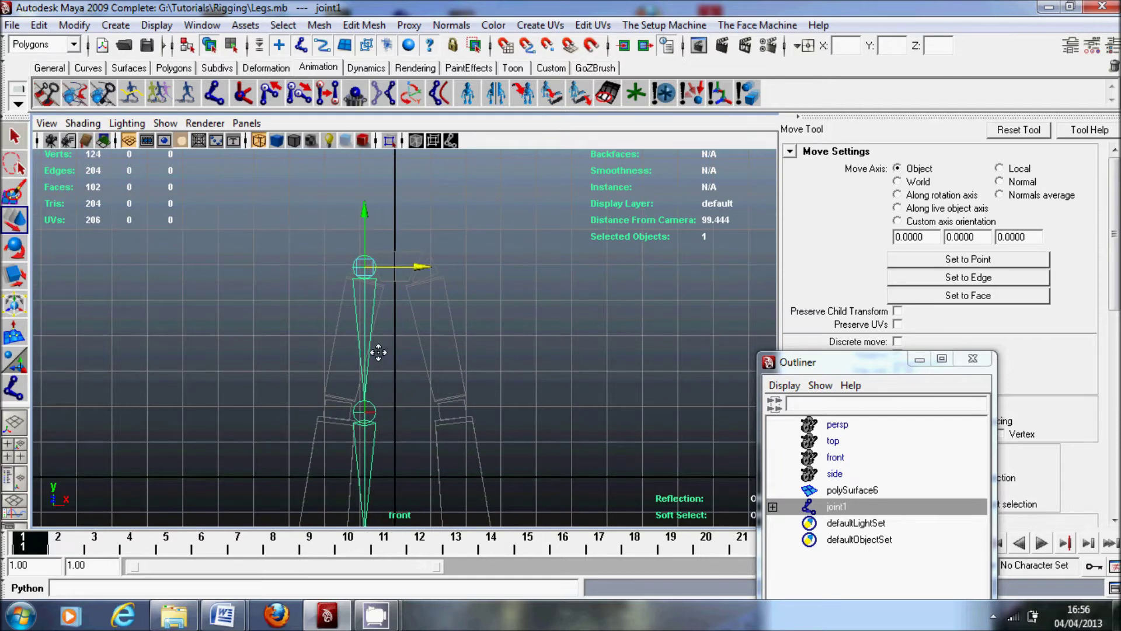
middle_click_drag(378, 352, 383, 336, "alt")
Shift the knee and ankle joints outward along X in the front view to centre them inside the leg mesh
left_click(369, 396)
left_click_drag(422, 397, 393, 399)
middle_click_drag(390, 415, 409, 324, "alt")
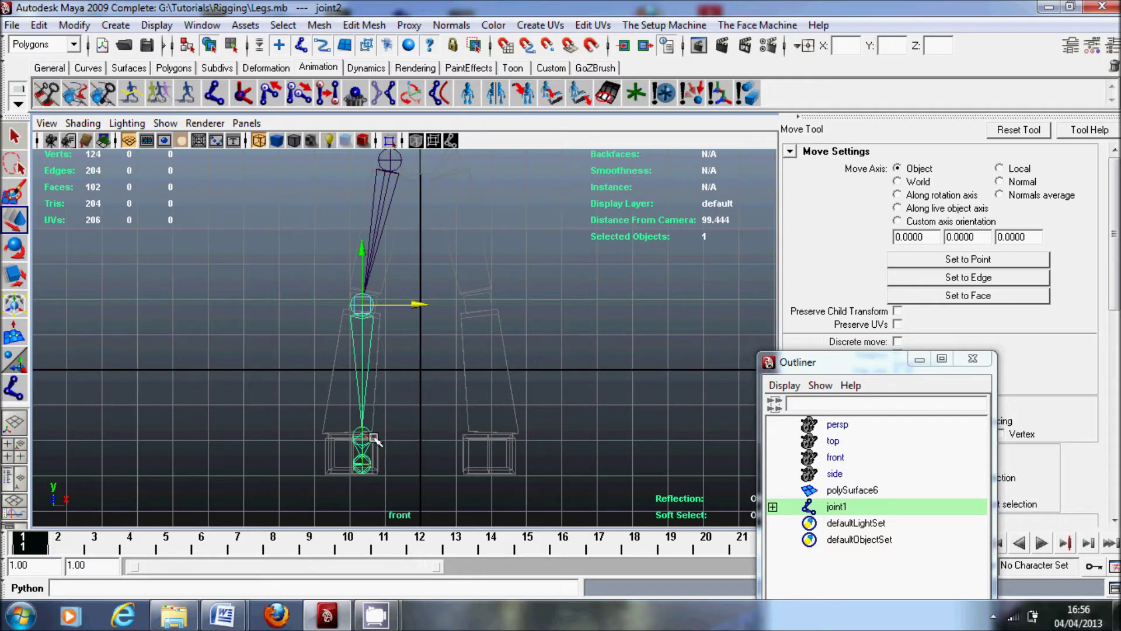
left_click(374, 438)
mouse_move(414, 438)
left_mouse_down()
mouse_move(461, 438)
mouse_move(397, 438)
left_mouse_up()
Move the knee joint slightly backward along Z in the side view to centre it in the knee, and deselect it
key("space")
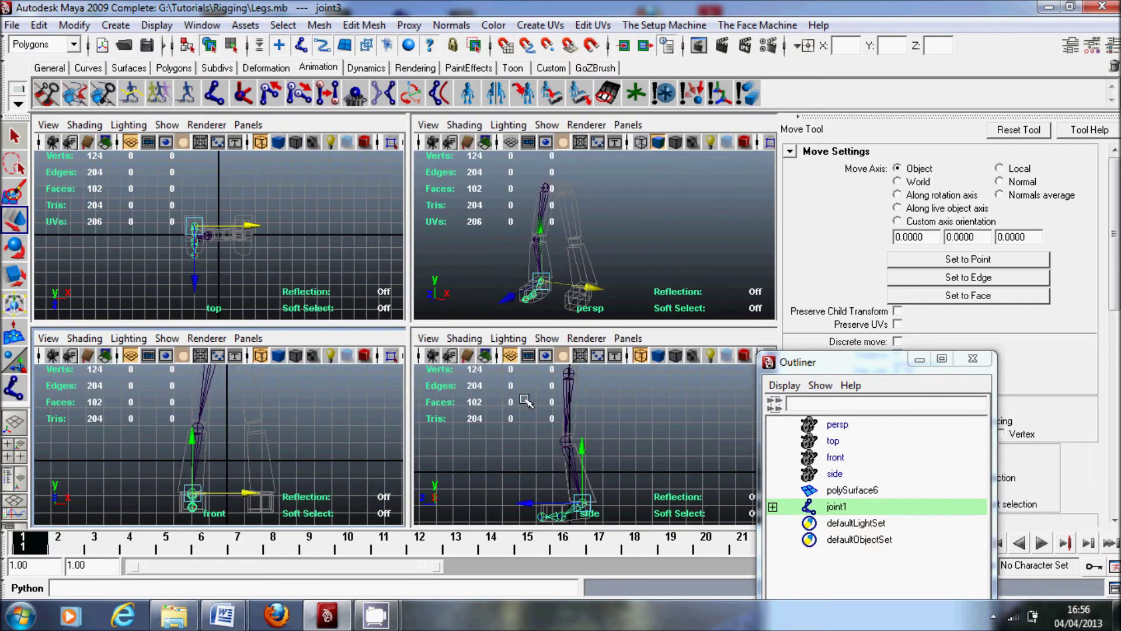
key("space")
left_click(341, 353)
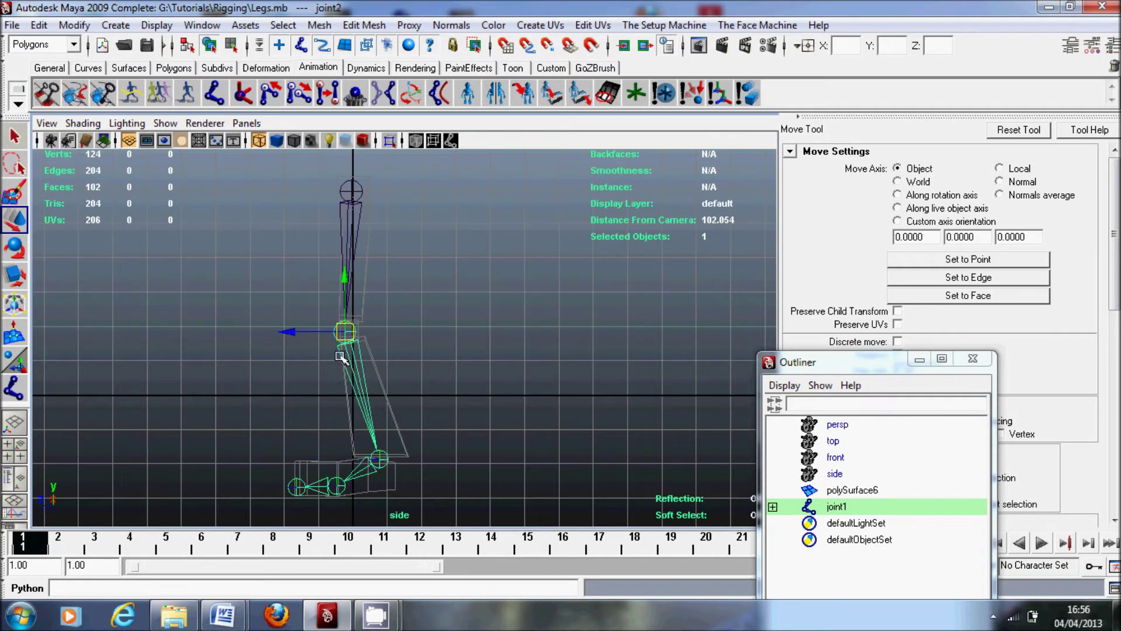
left_click_drag(288, 332, 292, 333)
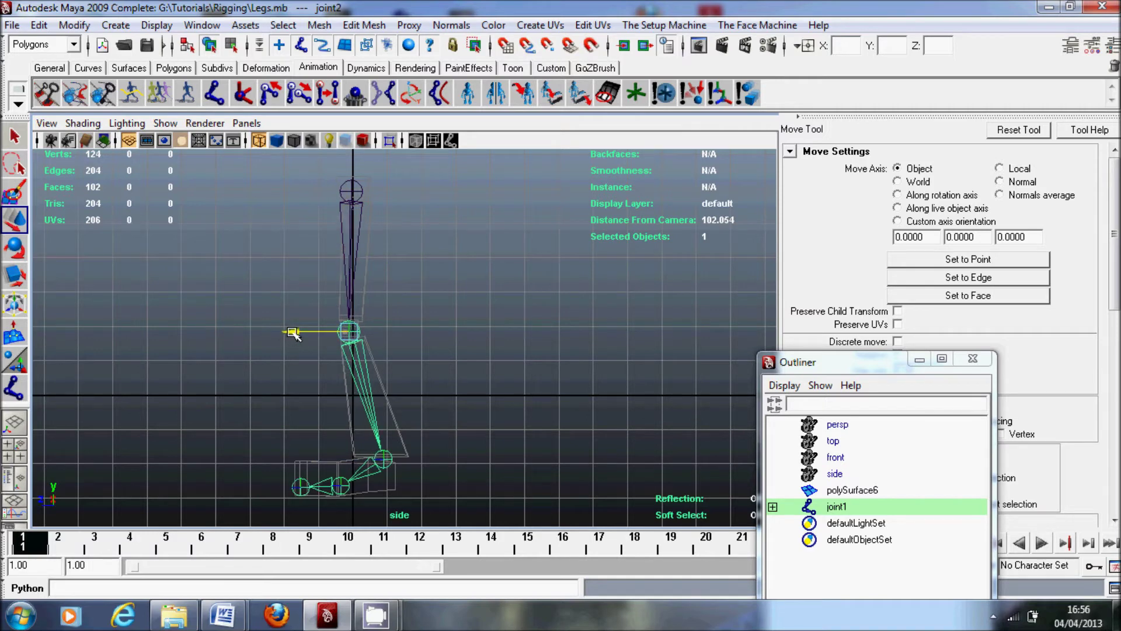
left_click(533, 310)
Select the root joint in the Outliner from the perspective view and expand its complete joint hierarchy
key("space")
key("space")
left_click_drag(279, 384, 318, 410, "alt")
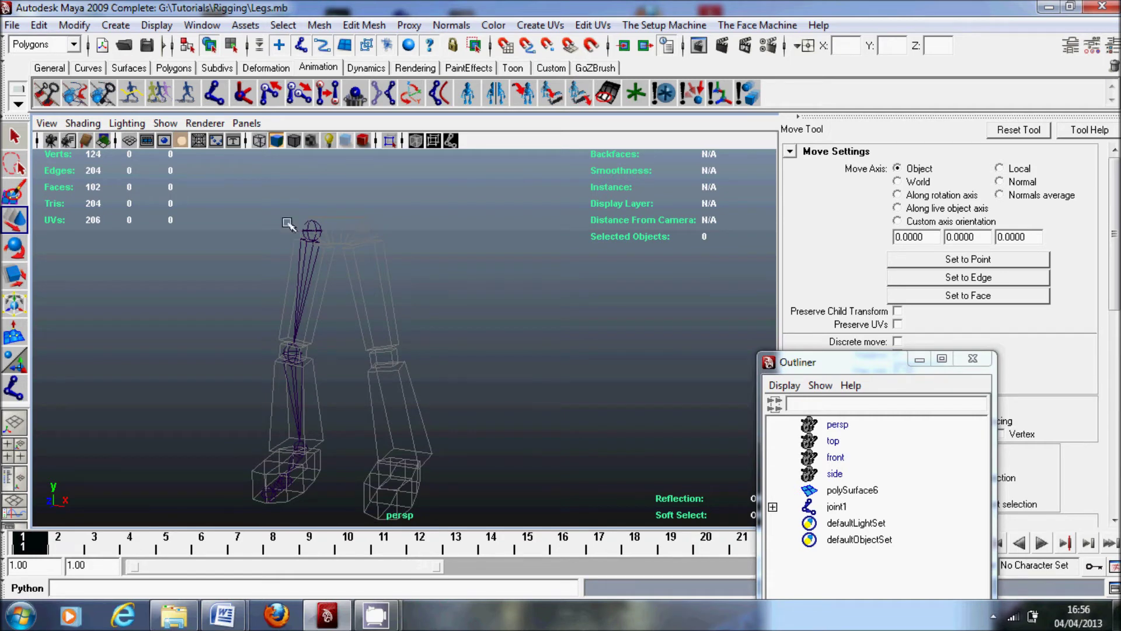
left_click_drag(353, 382, 446, 424, "alt")
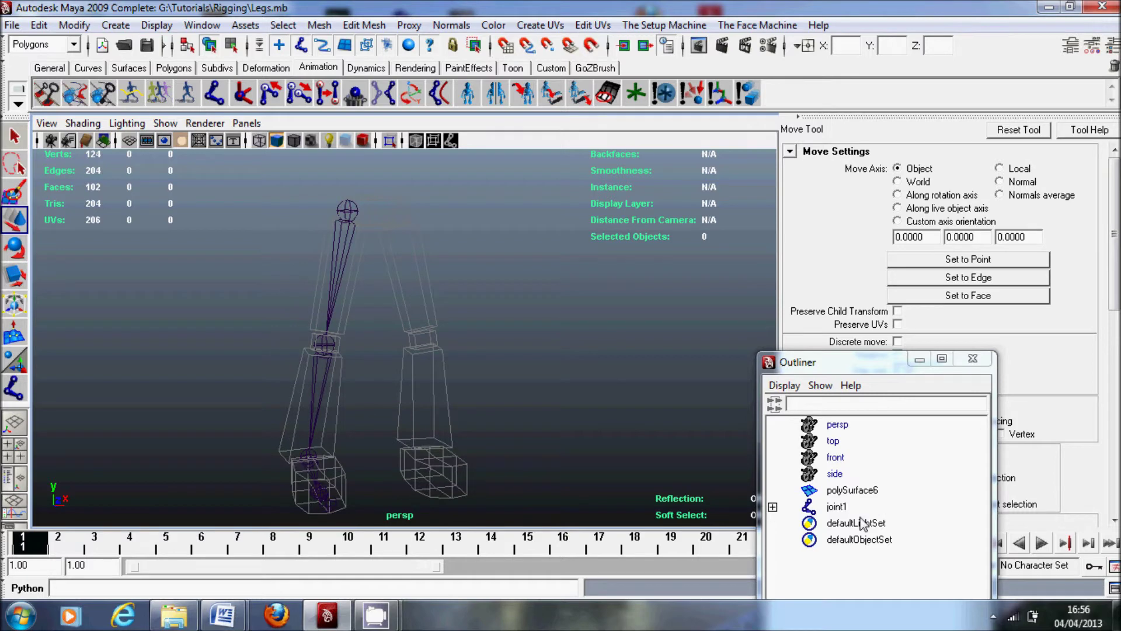
left_click(842, 508)
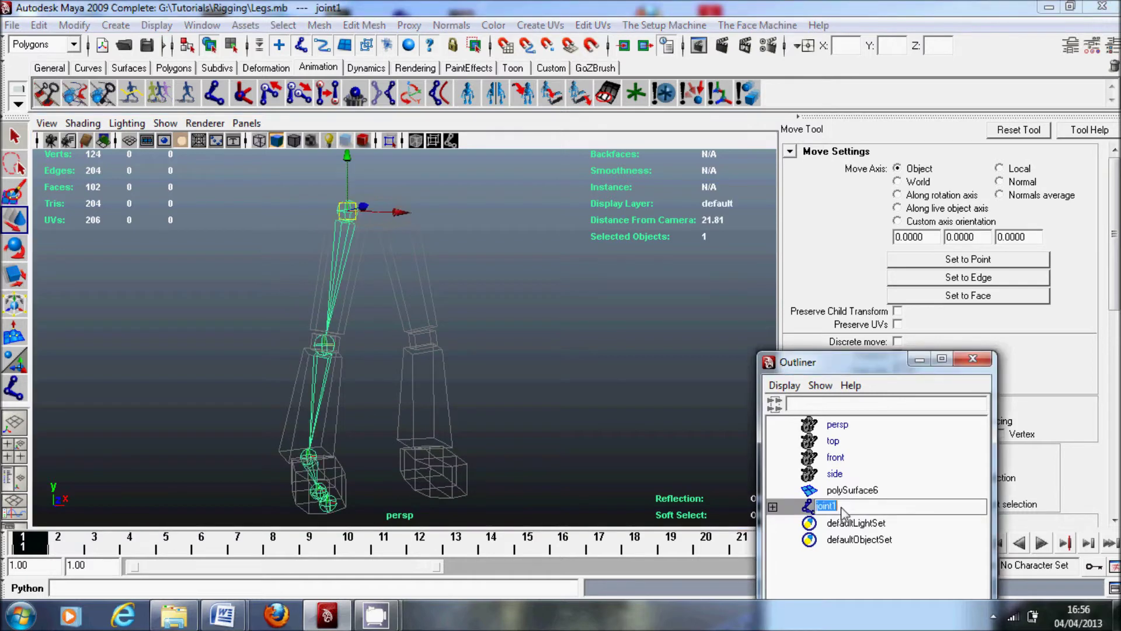
left_click(781, 513)
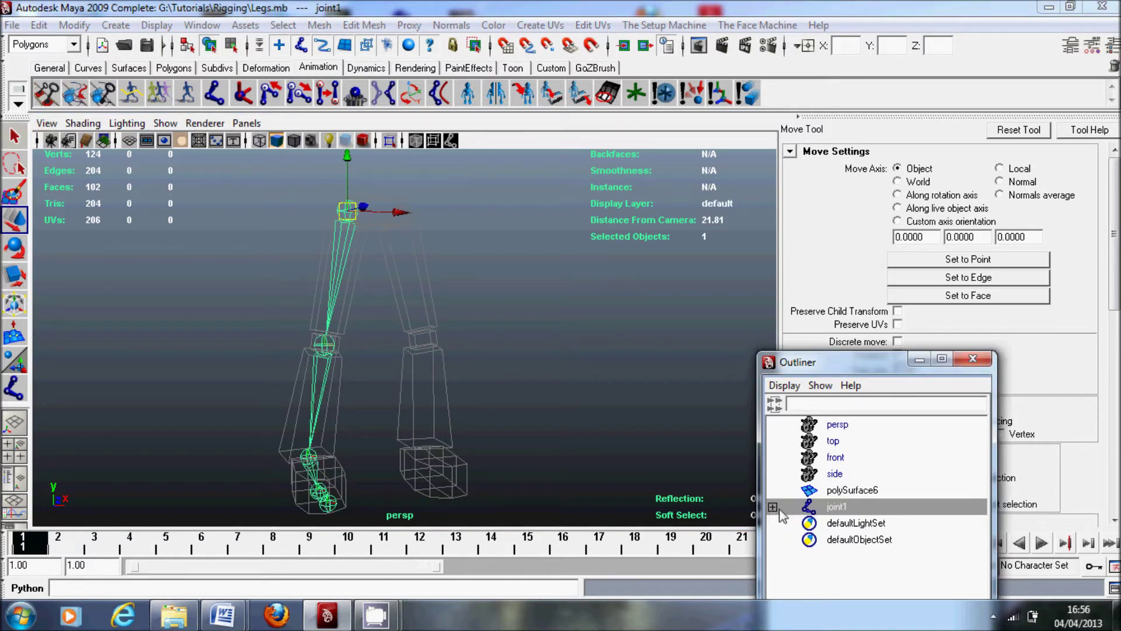
left_click(773, 507, "shift")
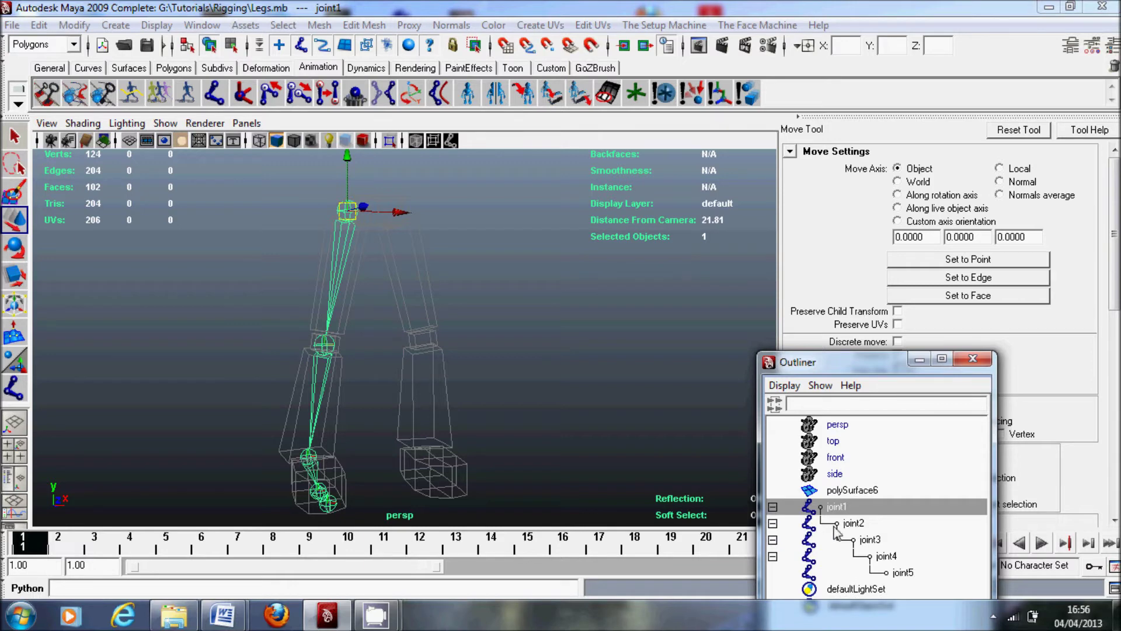
left_click_drag(832, 363, 730, 232)
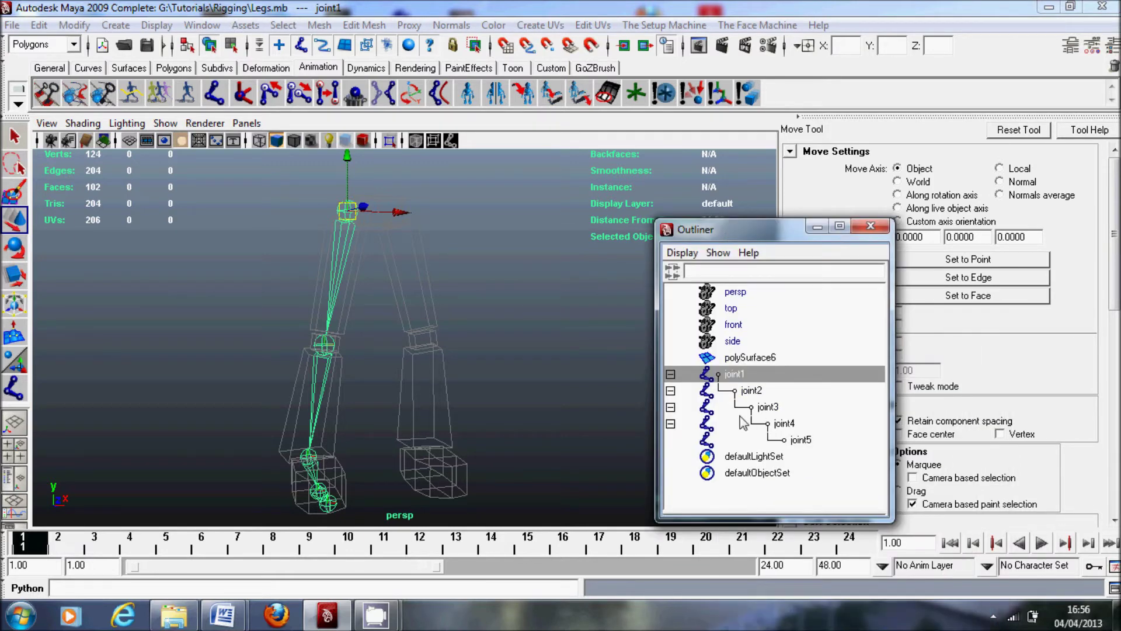
Rename the root joint of the leg chain right_Hip_JNT and its child, the knee joint, right_Knee_JNT
double_click(749, 374)
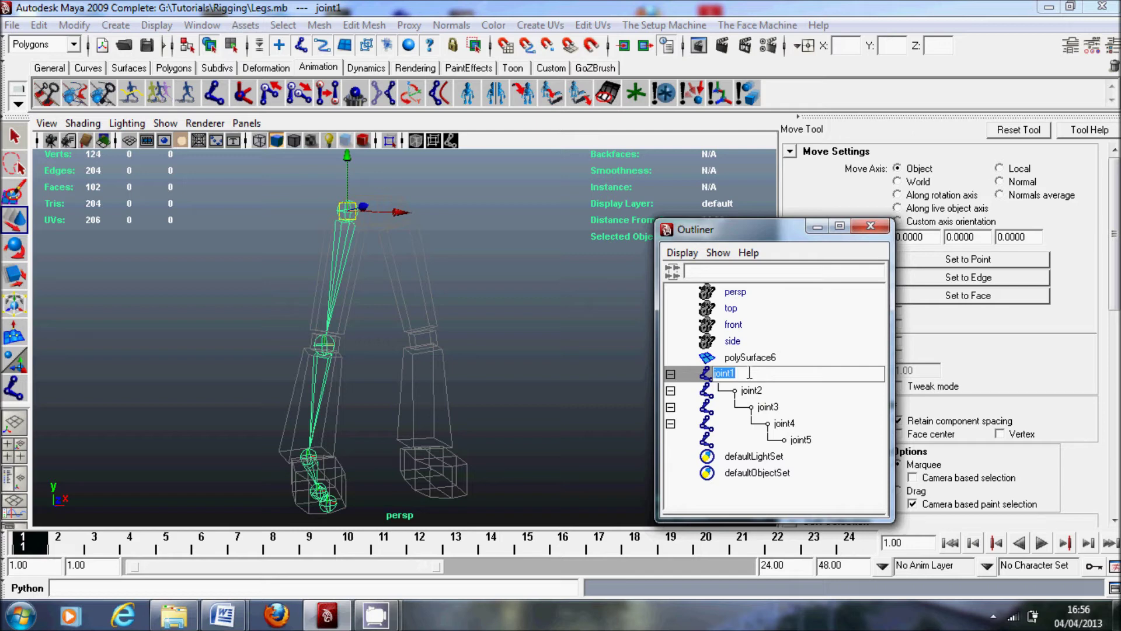
type("rig")
key("Return")
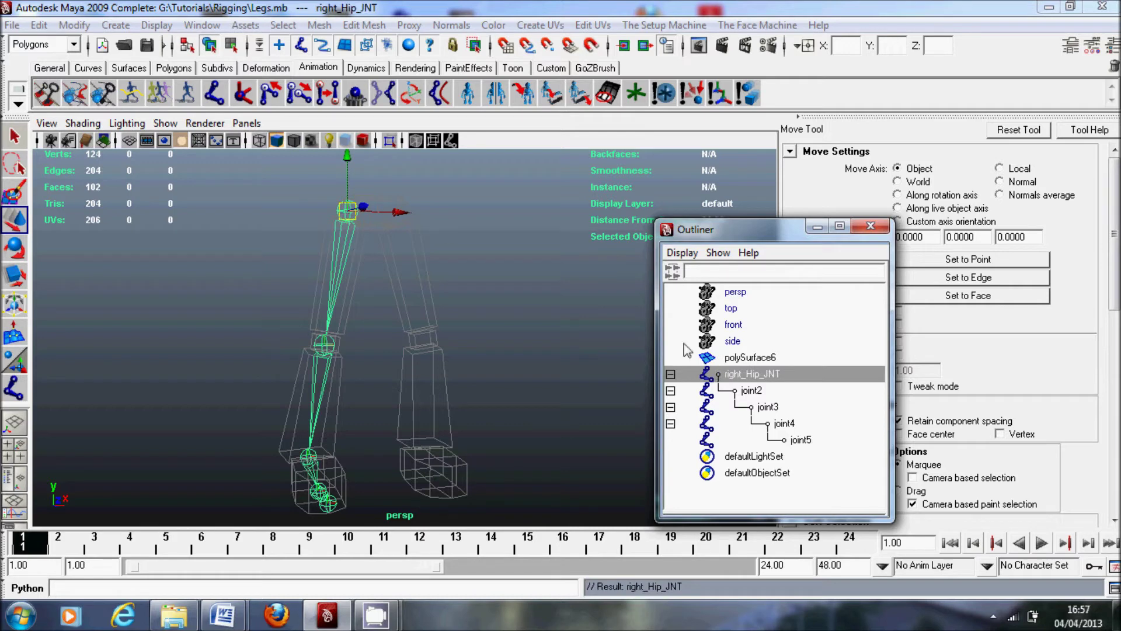
left_click(752, 392)
double_click(752, 391)
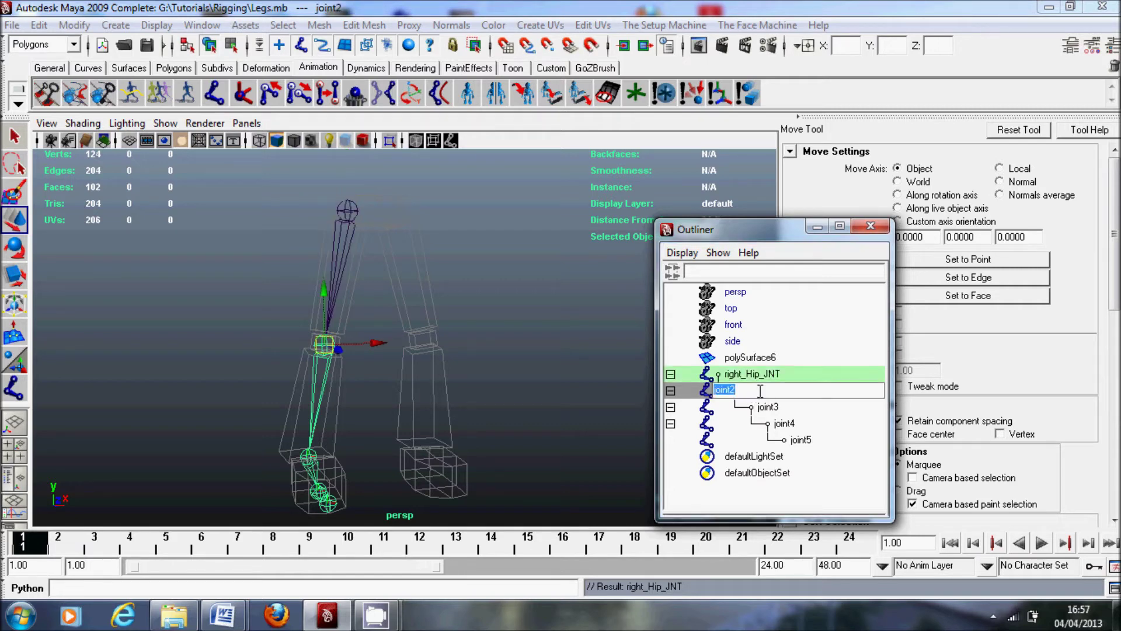
type("right_Knee_JNT")
key("Return")
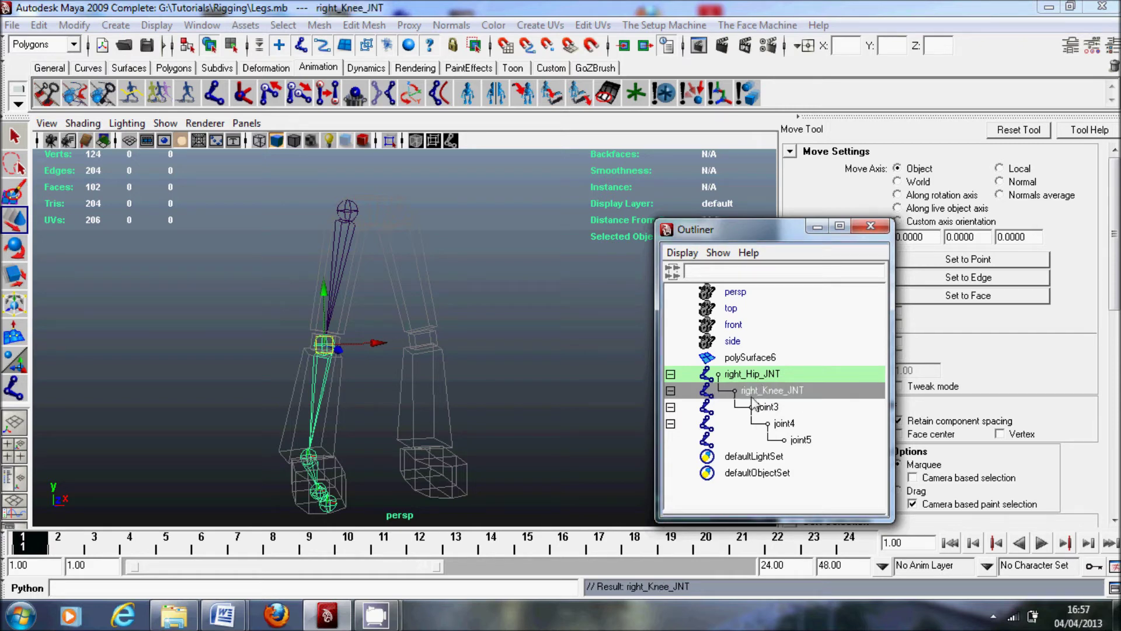
Rename the ankle joint right_Ankle_JNT and the ball-of-foot joint below it right_Ball_JNT
double_click(762, 407)
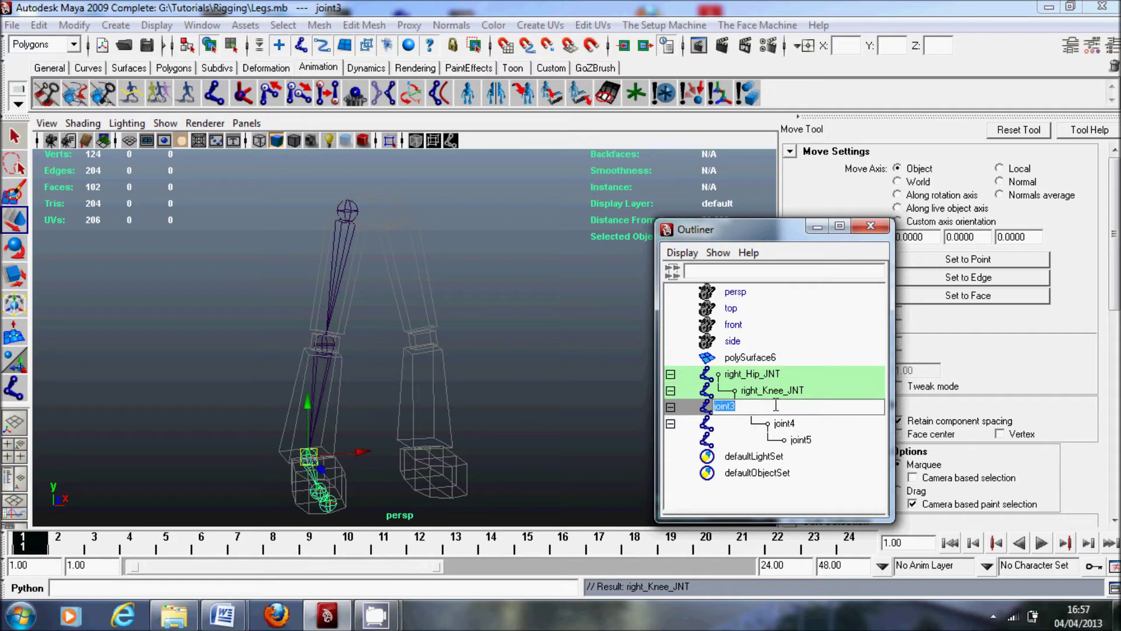
type("right_Ankle_JNT")
key("Return")
left_click(784, 423)
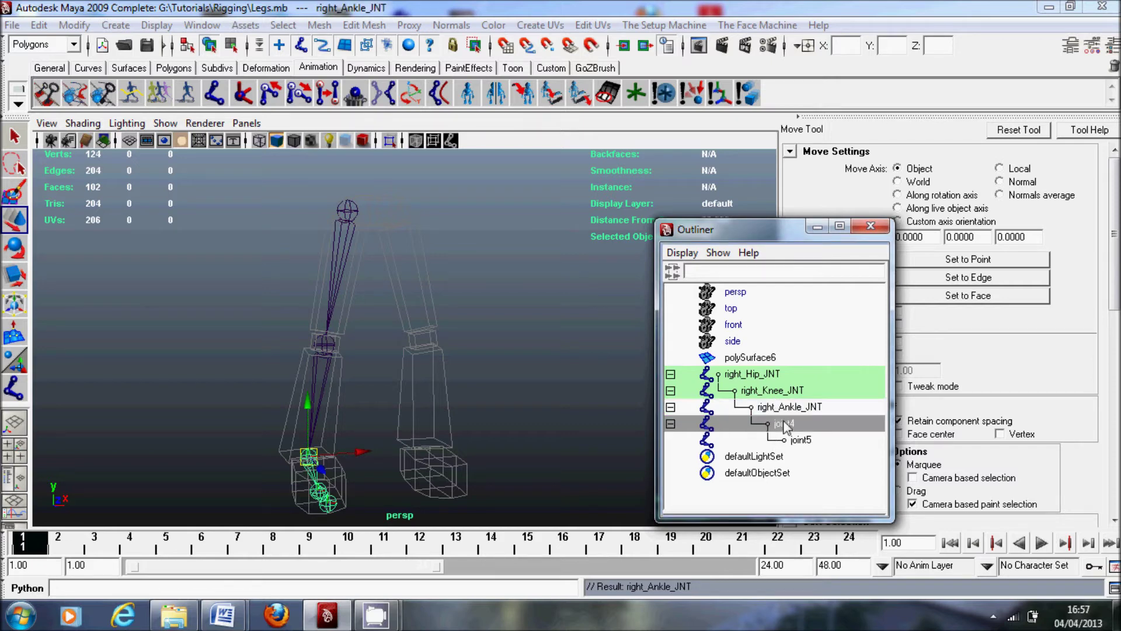
left_click_drag(340, 360, 342, 438, "alt")
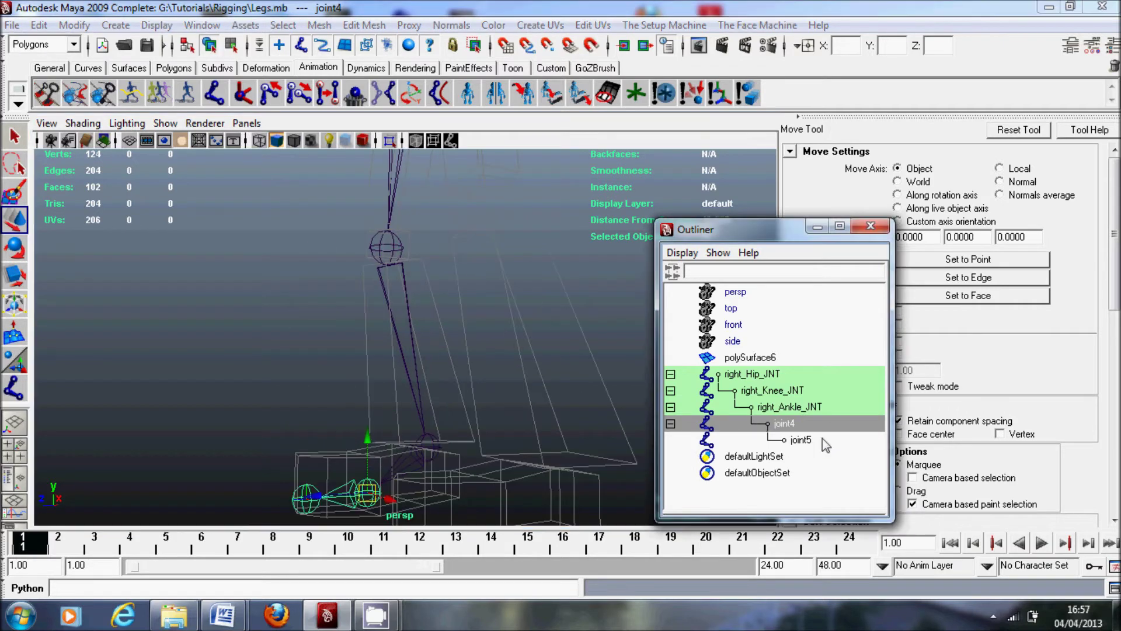
double_click(785, 423)
type("right_Ball_JNT")
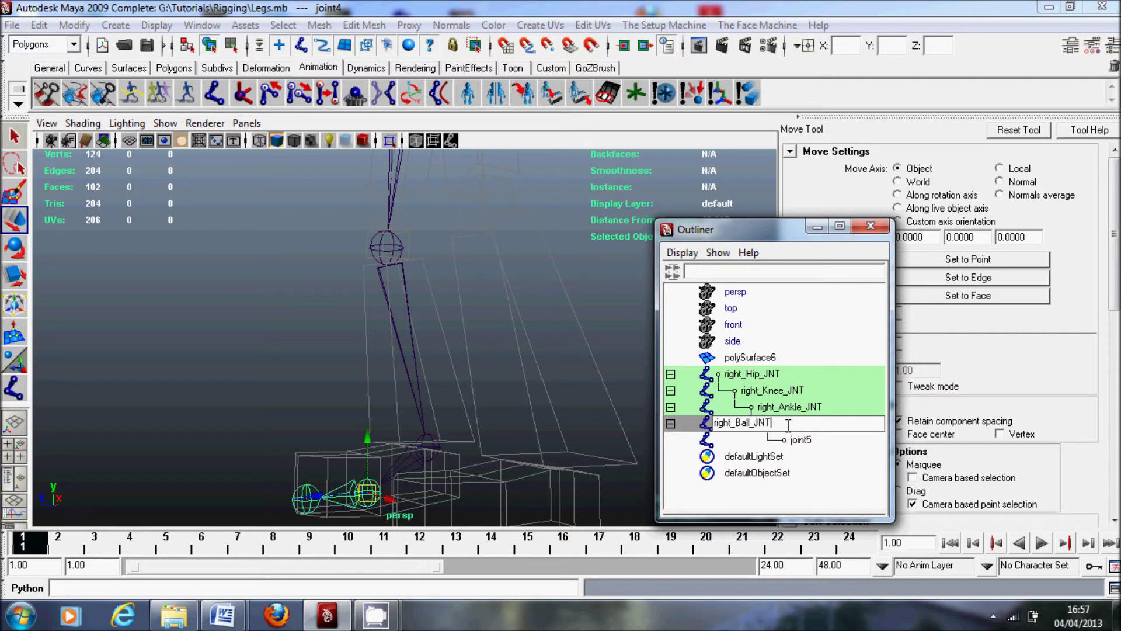
key("Return")
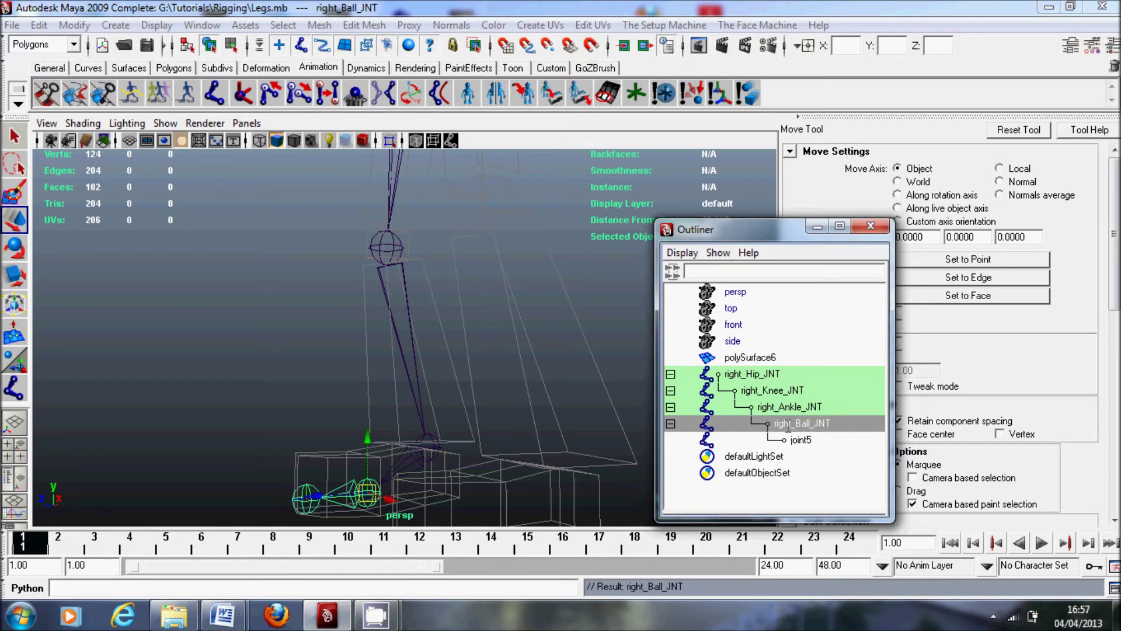
Rename the end joint at the tip of the foot right_Toe_JNT
left_click(801, 441)
double_click(808, 439)
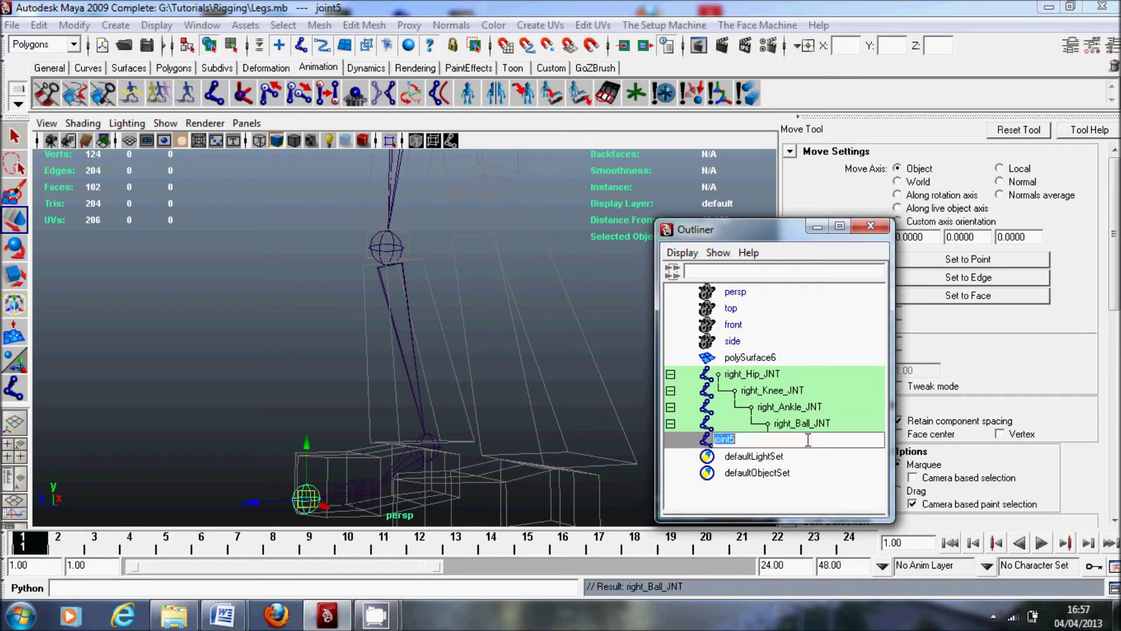
type("right_Toe_JNT")
key("Return")
left_click_drag(412, 438, 422, 414, "alt")
middle_click_drag(422, 413, 468, 424, "alt")
left_click_drag(469, 424, 404, 491, "alt")
left_click_drag(461, 452, 364, 457, "alt")
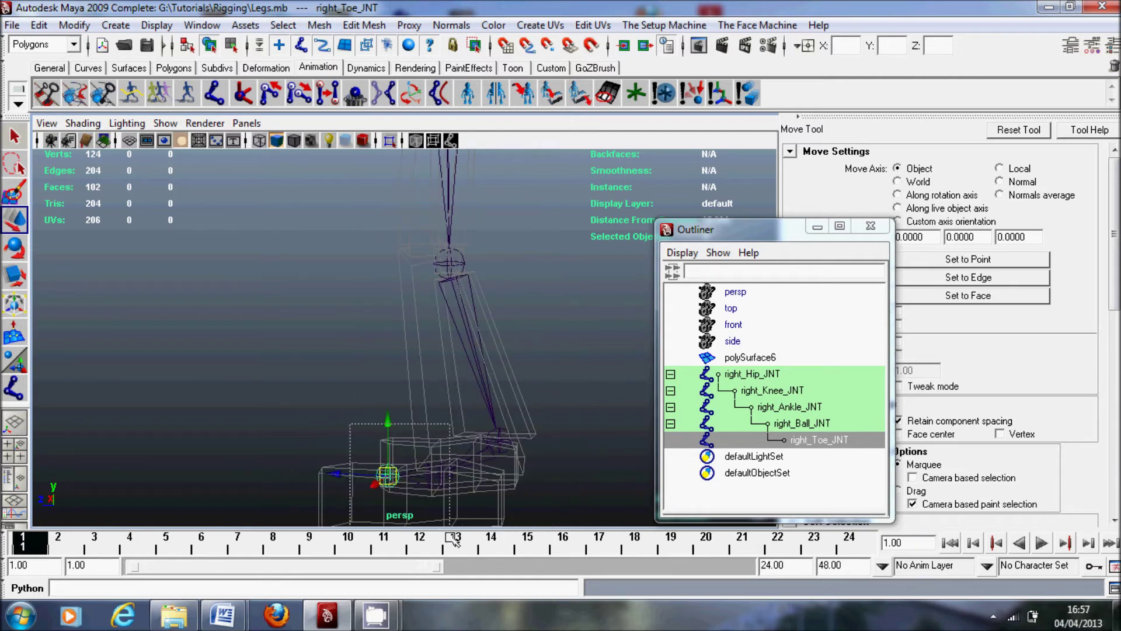
key("Up")
left_click_drag(449, 514, 307, 443, "alt")
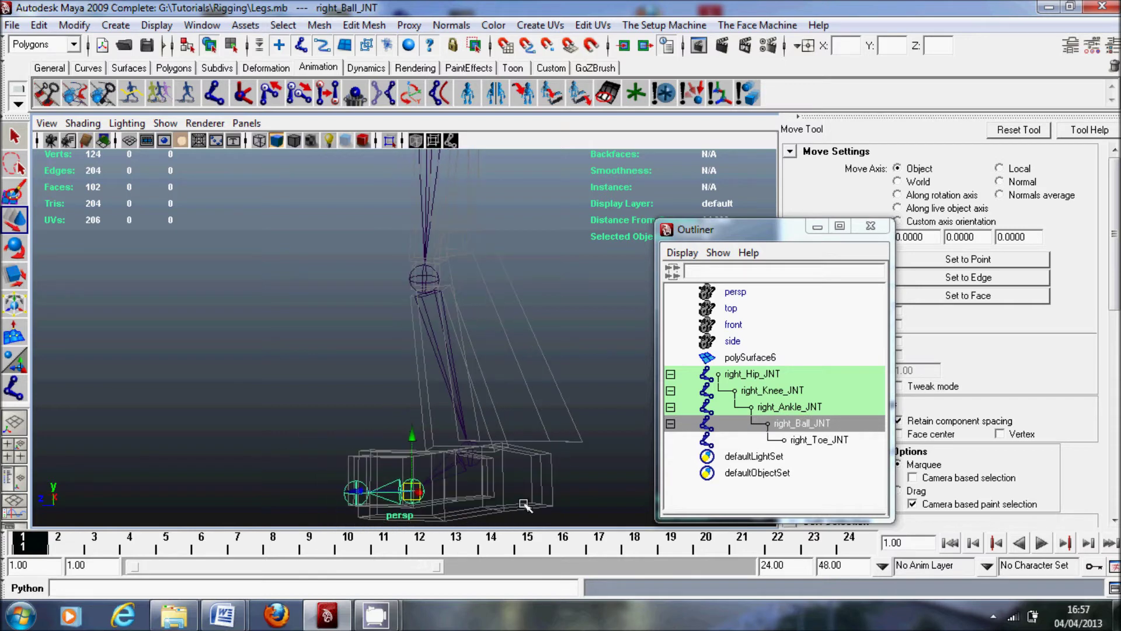
left_click_drag(397, 406, 386, 296, "alt")
Start a new joint chain in the side view with its first joint at the lower back of the heel
left_click(213, 93)
key("space")
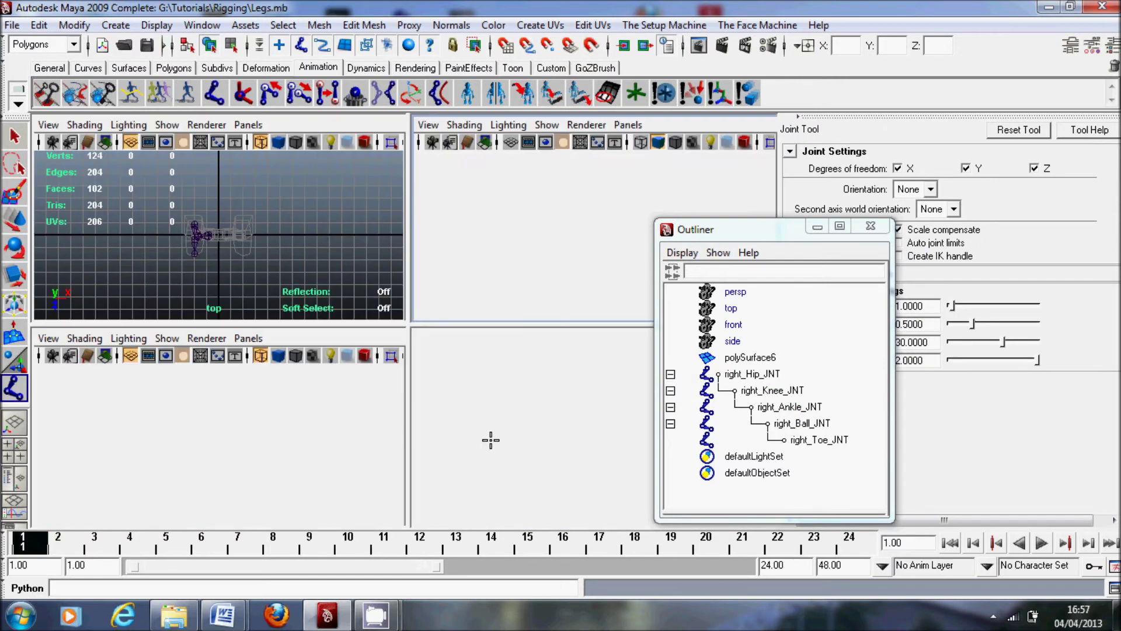
key("space")
scroll(420, 448, "up", 5)
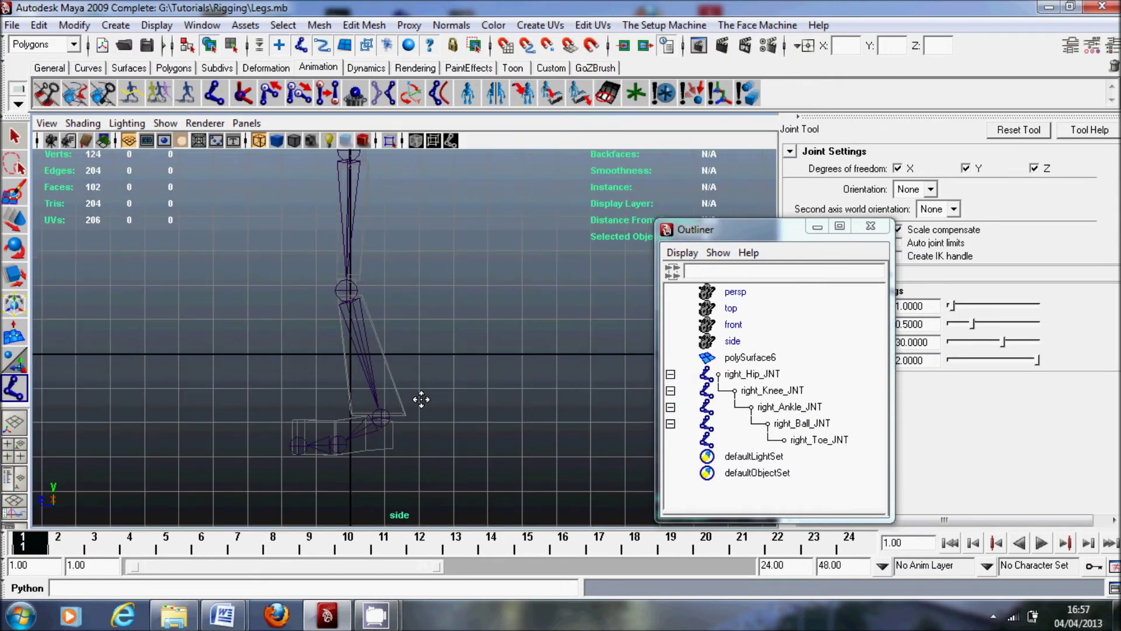
mouse_move(412, 400)
middle_mouse_down("alt")
mouse_move(404, 416)
mouse_move(427, 389)
middle_mouse_up("alt")
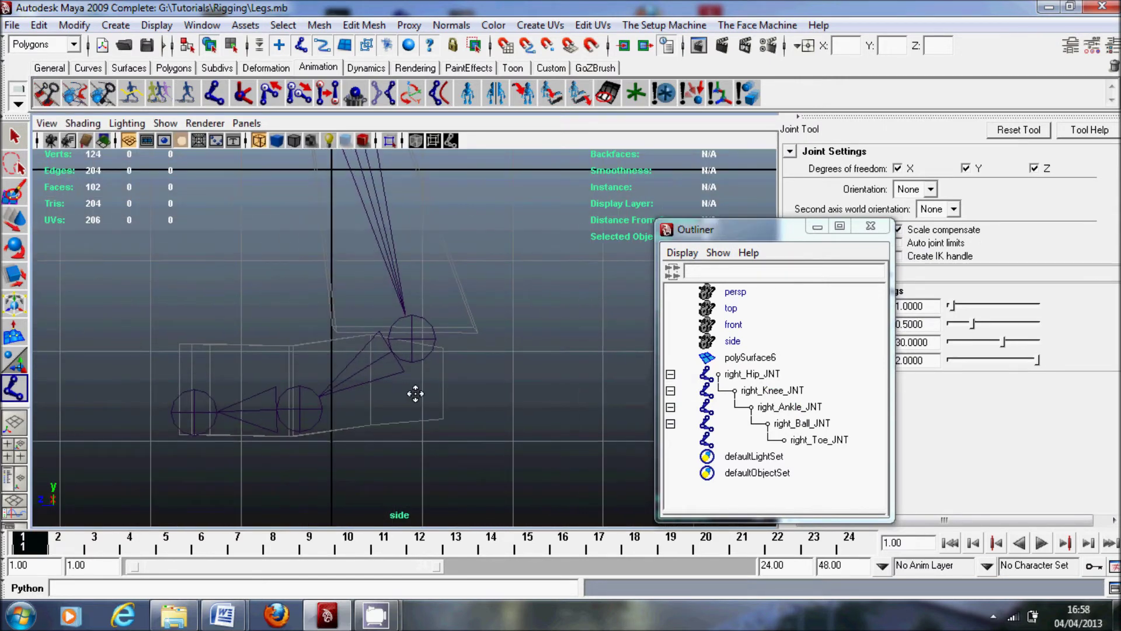
left_click(443, 352)
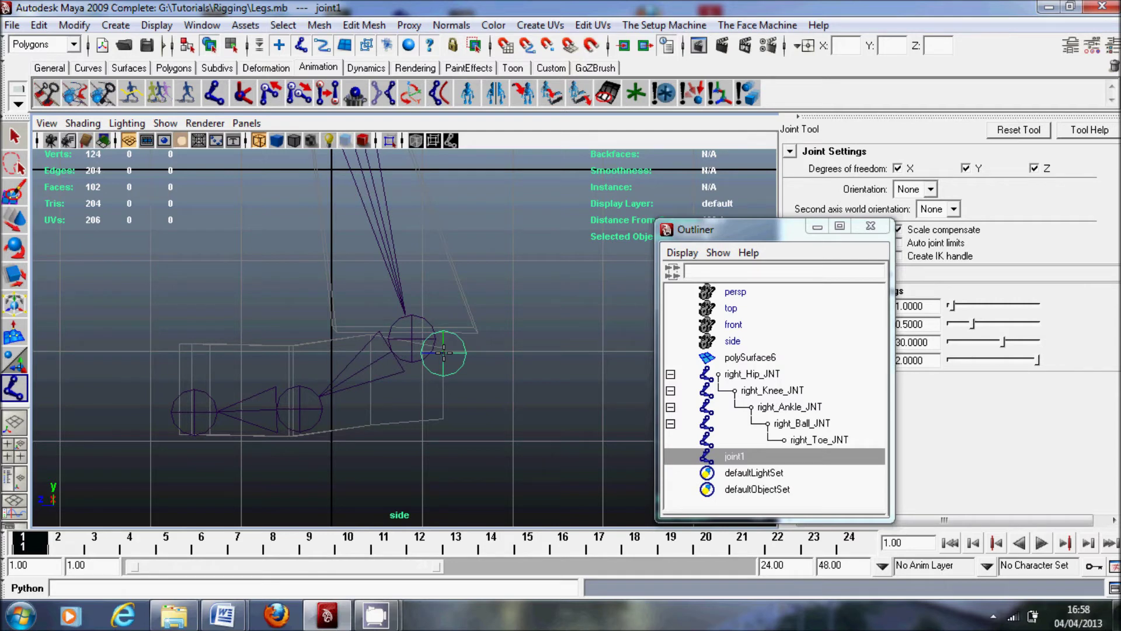
key("ctrl+z")
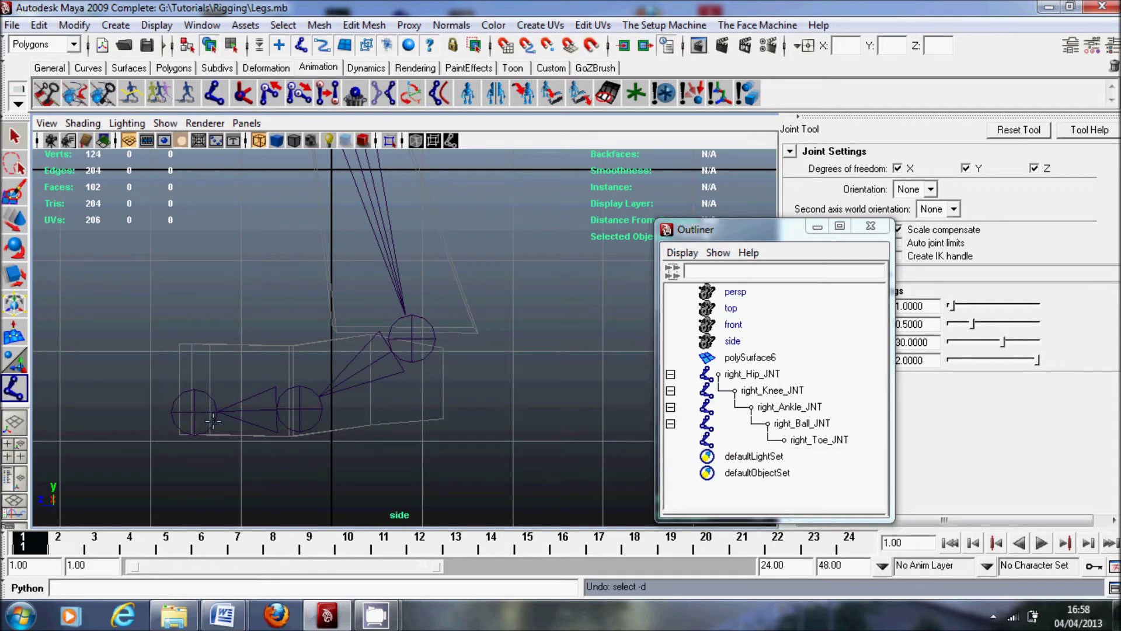
left_click(444, 415)
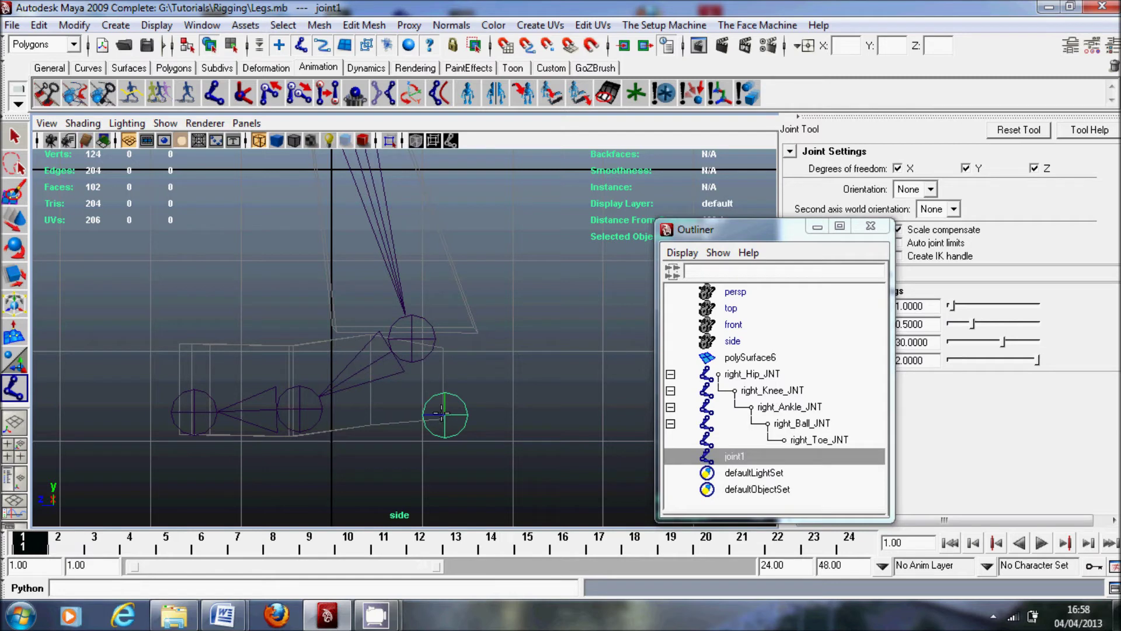
Continue the reverse-foot chain with joints over the toe, over the ball and close to the ankle, and finish it
left_click(193, 411)
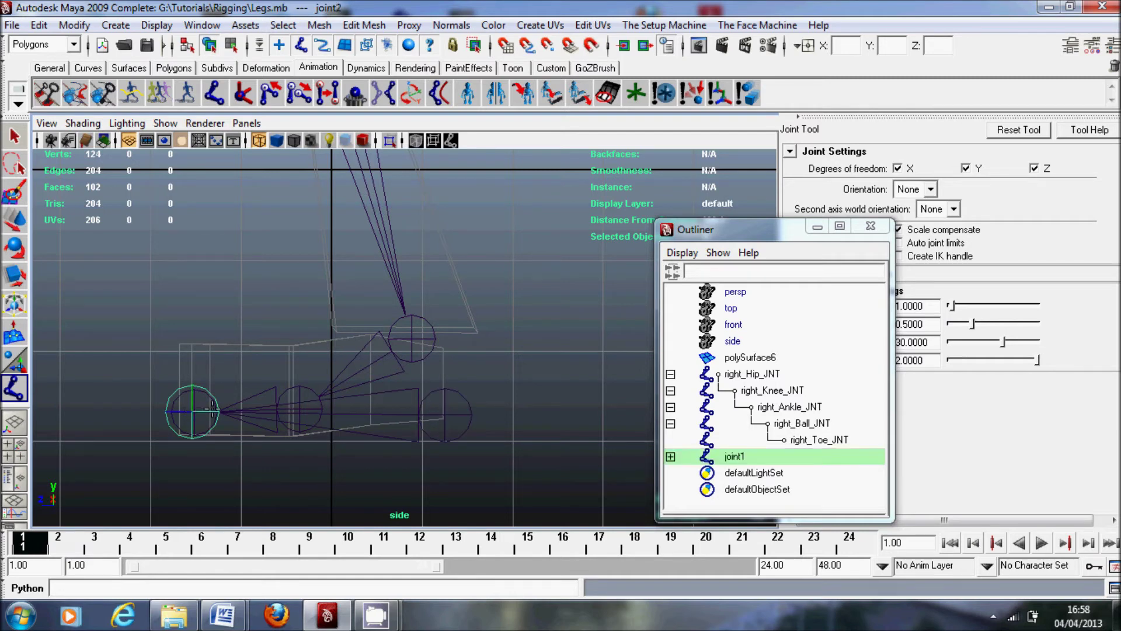
left_click(301, 407)
left_click(428, 363)
key("Return")
key("w")
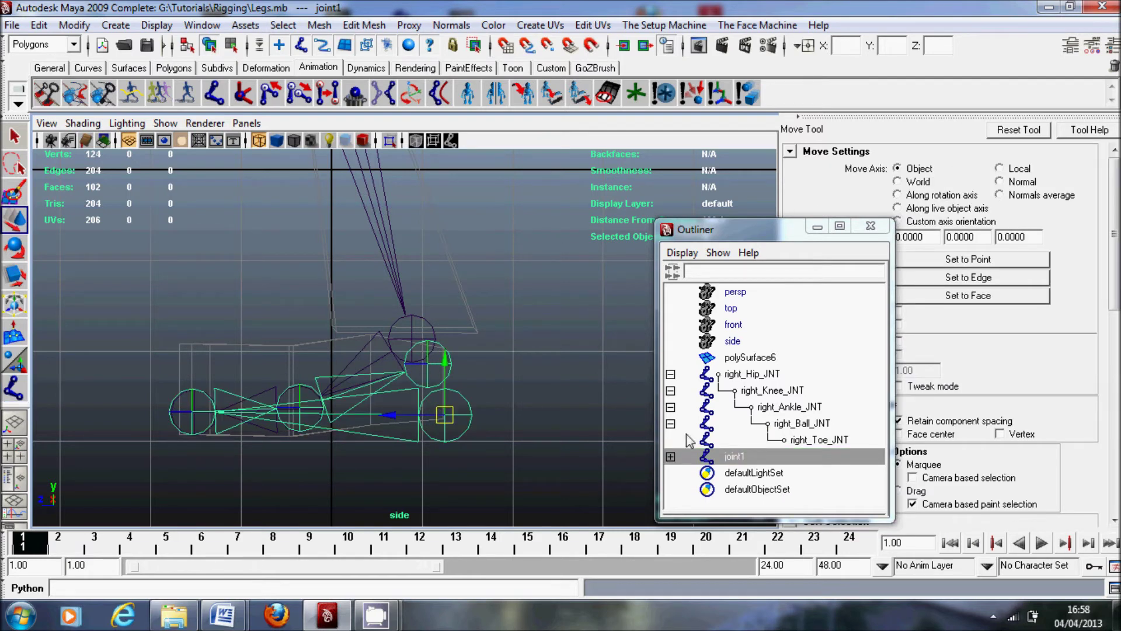
Expand the new reverse-foot chain in the Outliner and rename its root joint rightrfl_Heel_JNT
middle_click_drag(369, 349, 329, 338, "alt")
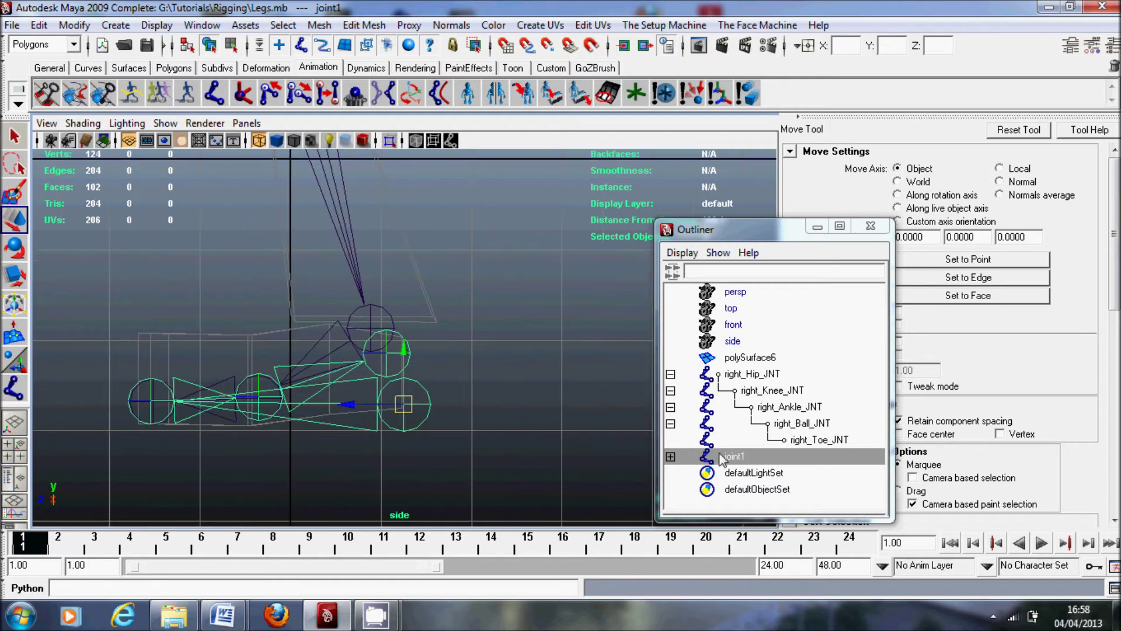
left_click(670, 456)
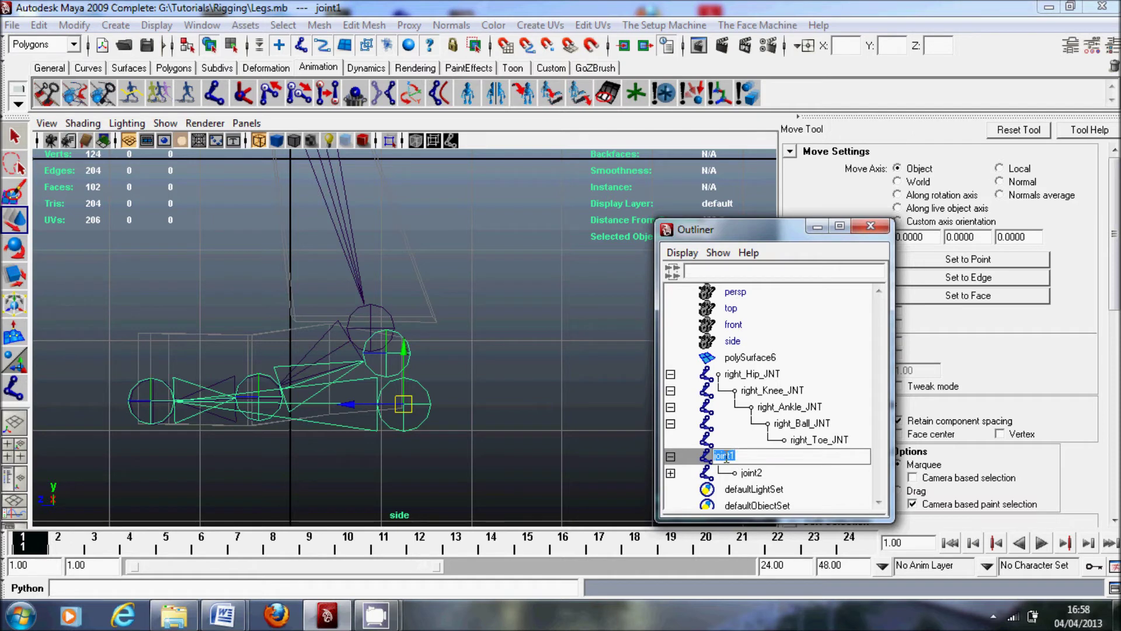
type("rightrfl_Heel_JNT")
key("Return")
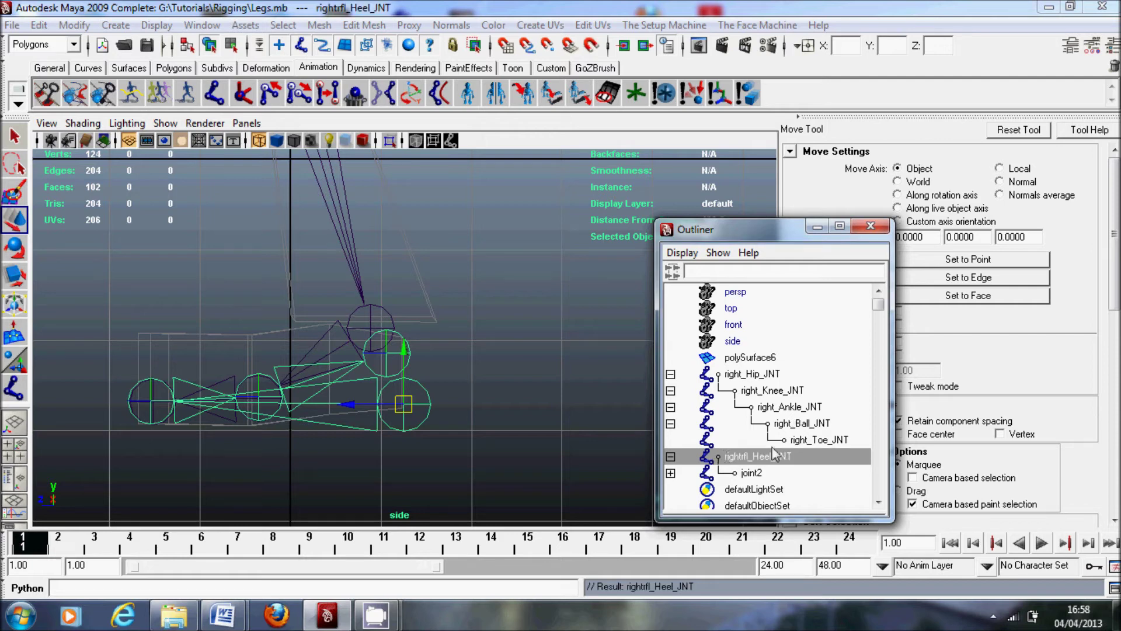
Expand the remaining joints under the reverse heel joint and rename its direct child right_Toe_JNT
double_click(751, 472)
left_click(670, 473)
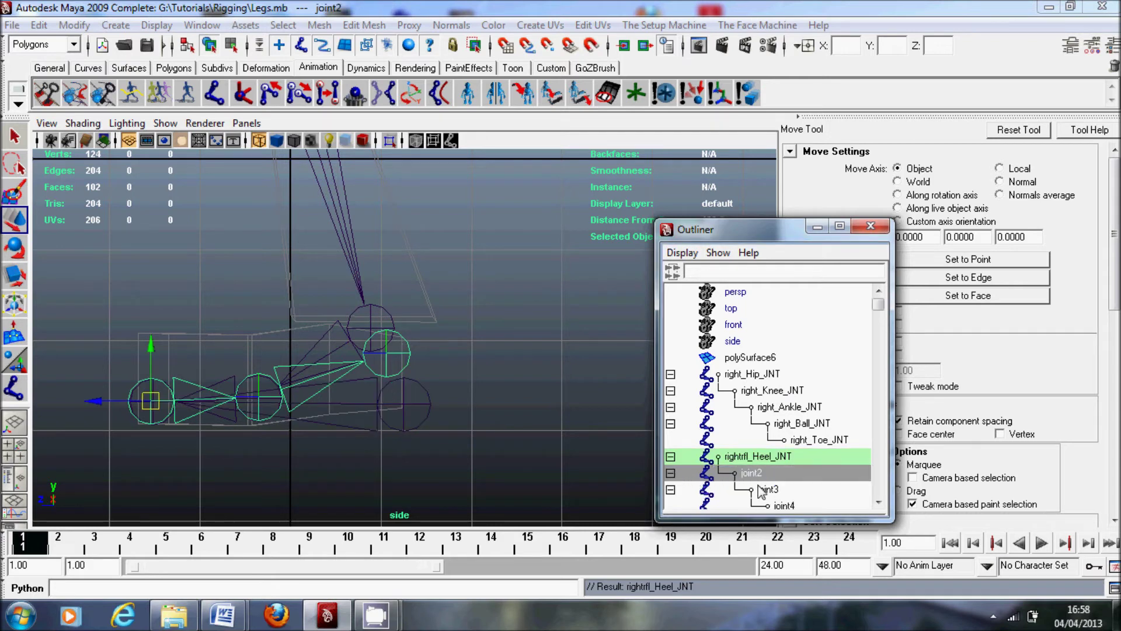
double_click(759, 473)
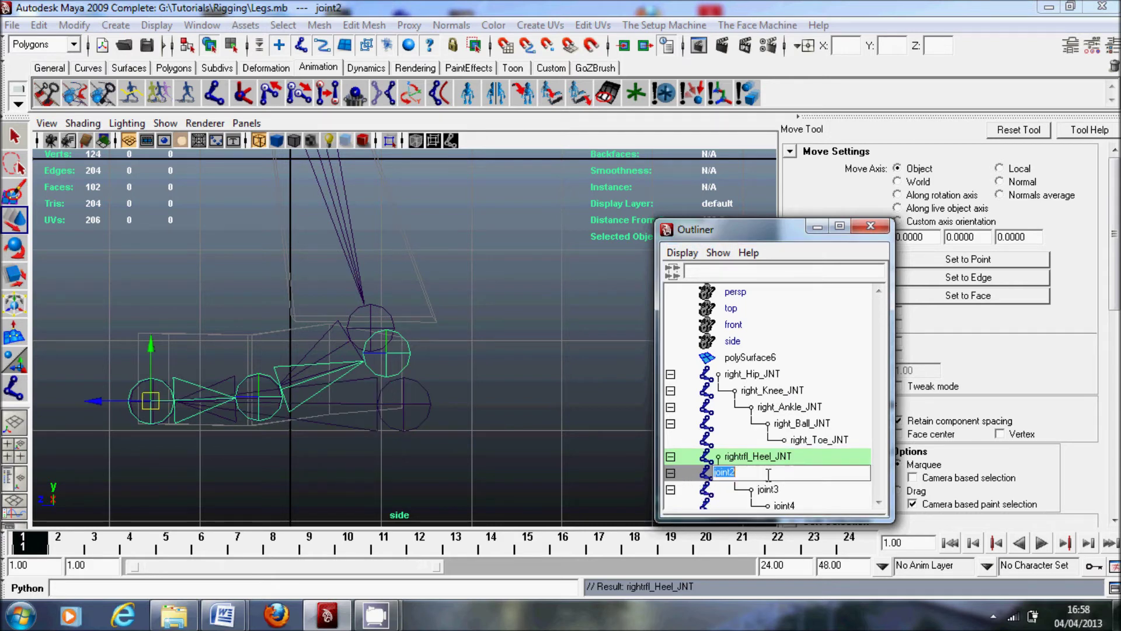
type("right_Toe_JNT")
key("Return")
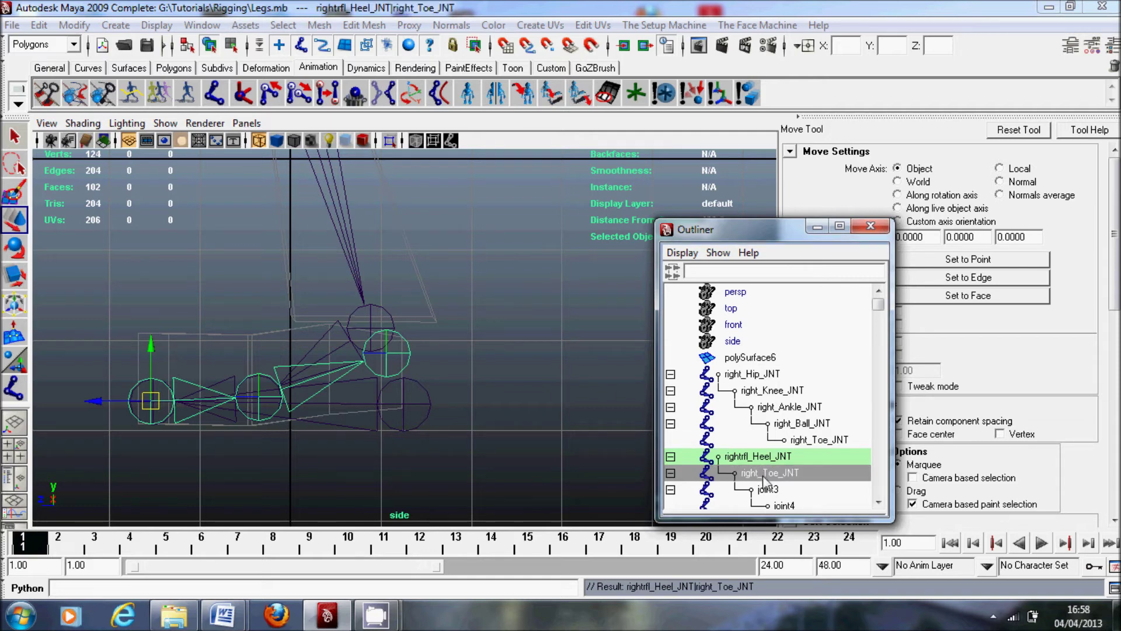
Rename the third reverse-foot joint rightrfl_Ball_JNT and correct the name of the toe joint above it to rightrfl_Toe_JNT
left_click(771, 492)
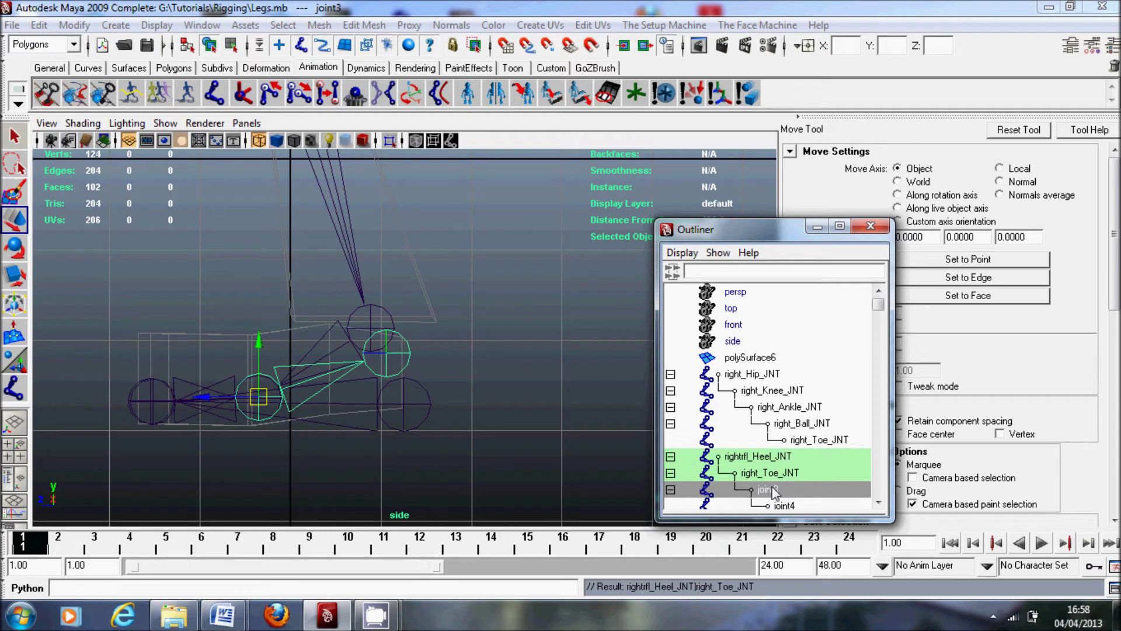
double_click(774, 491)
type("rightrfl_Ball_JNT")
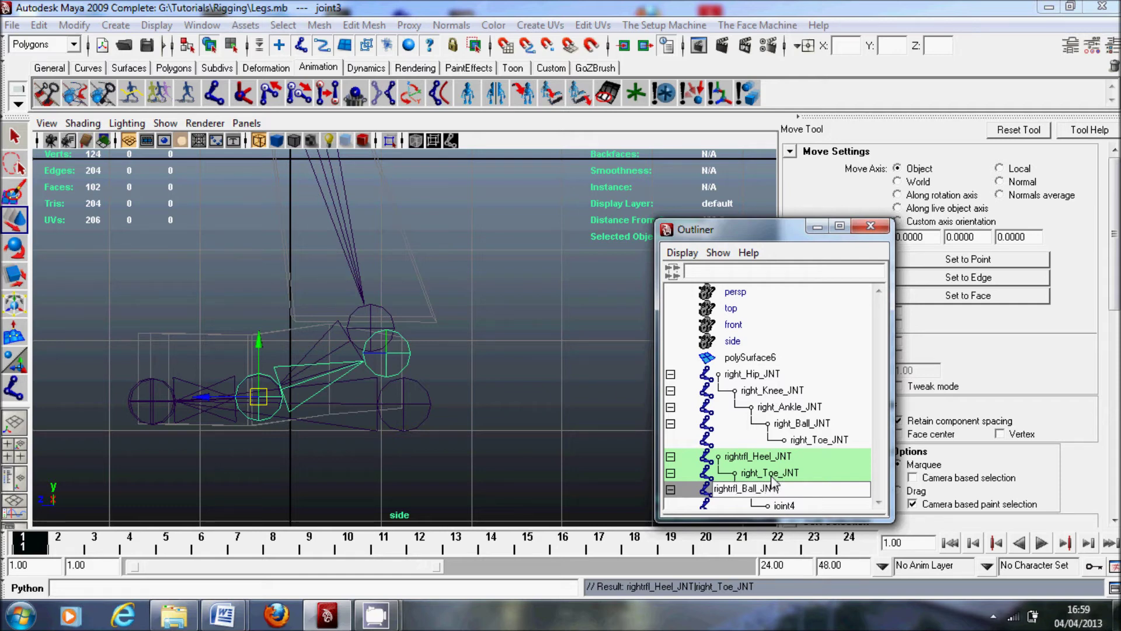
key("Return")
double_click(759, 473)
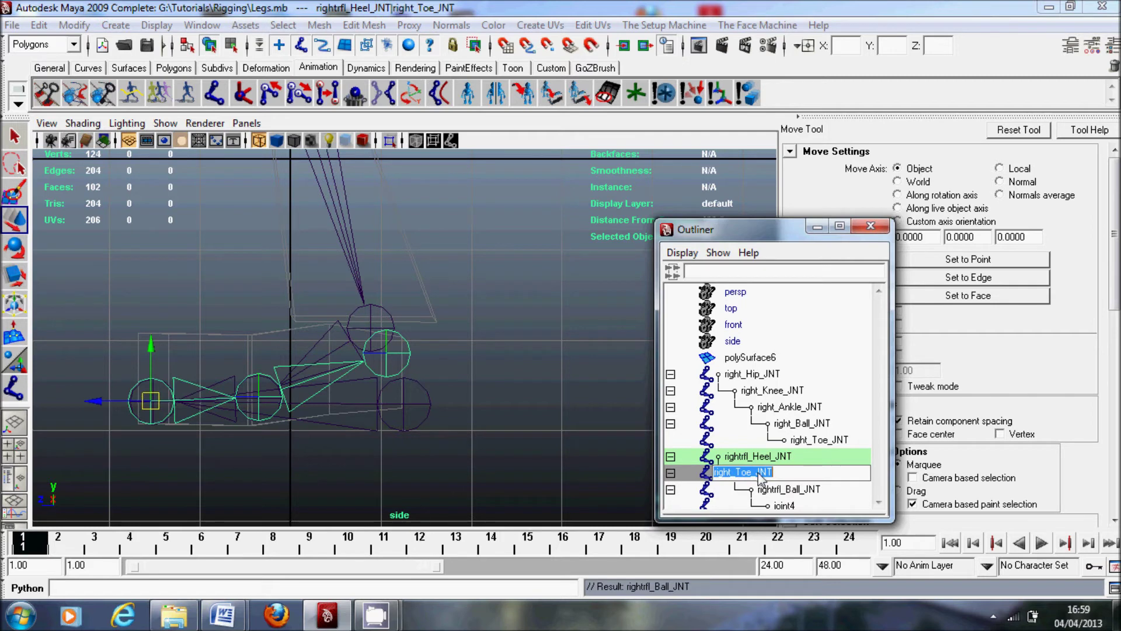
left_click(731, 471)
type("rfl")
key("Return")
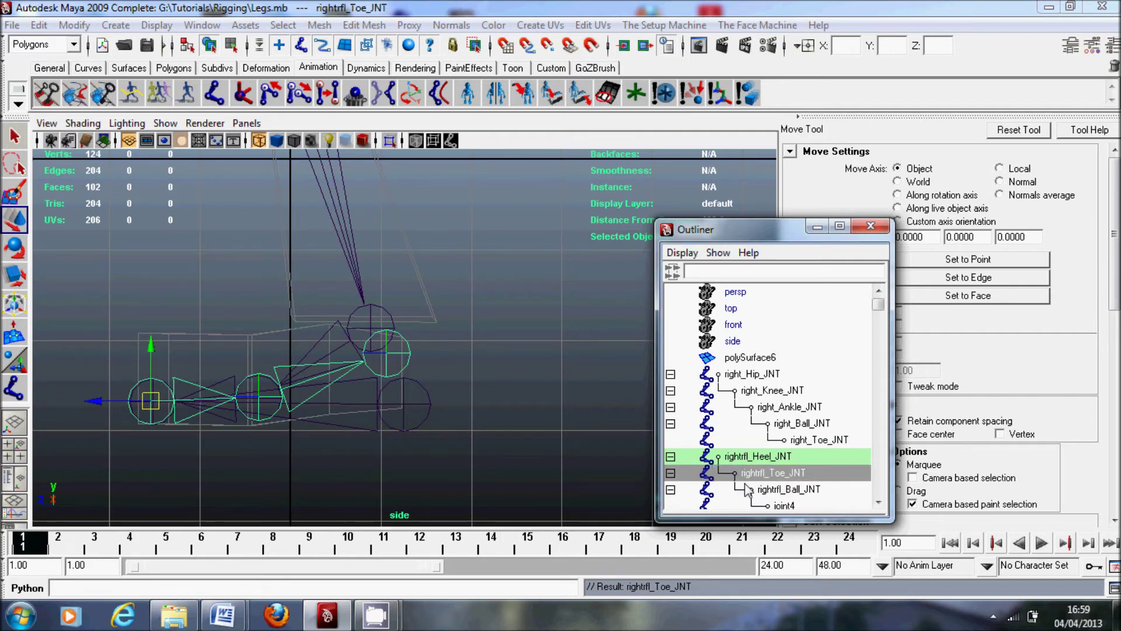
Rename the last joint of the reverse-foot chain rightrfl_Ankle_JNT
scroll(753, 496, "down", 1)
left_click(785, 473)
double_click(786, 473)
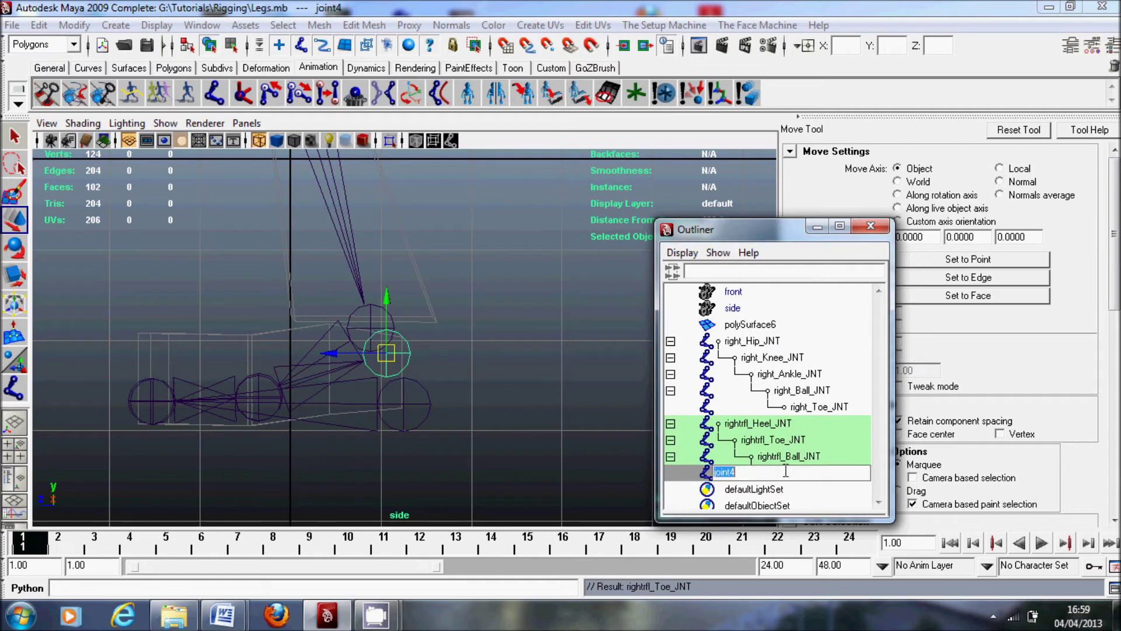
type("rightrfl_Ankle_JN")
type("T")
key("Return")
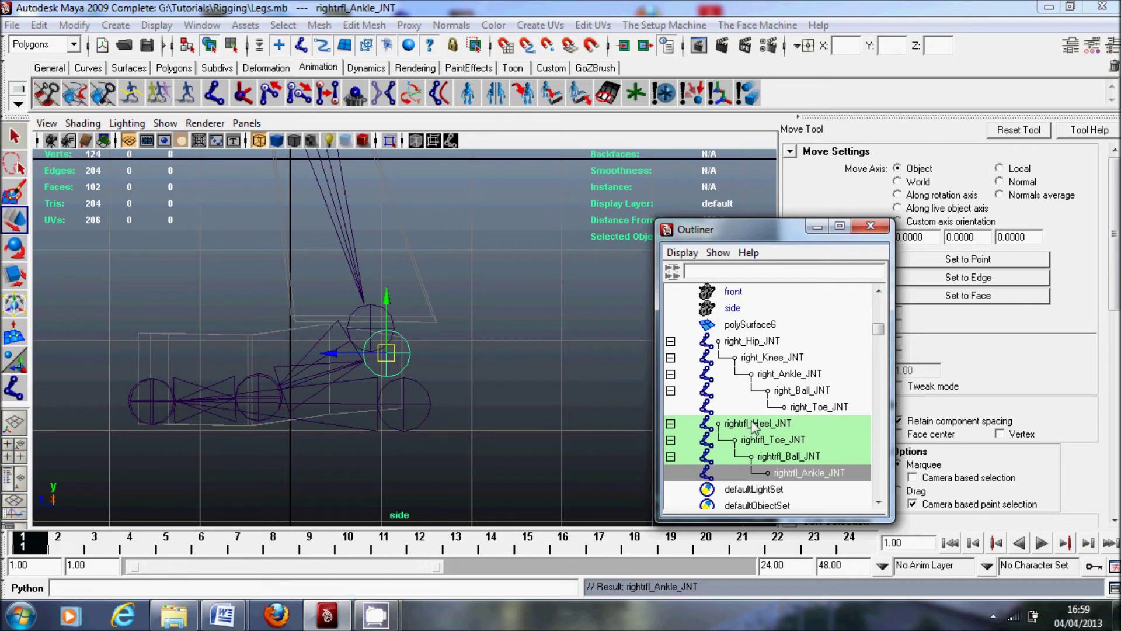
Move the reverse-foot joint chain along the X axis into the right foot of the mesh, over the leg's foot joints
middle_click_drag(452, 342, 495, 313, "alt")
left_click(514, 422)
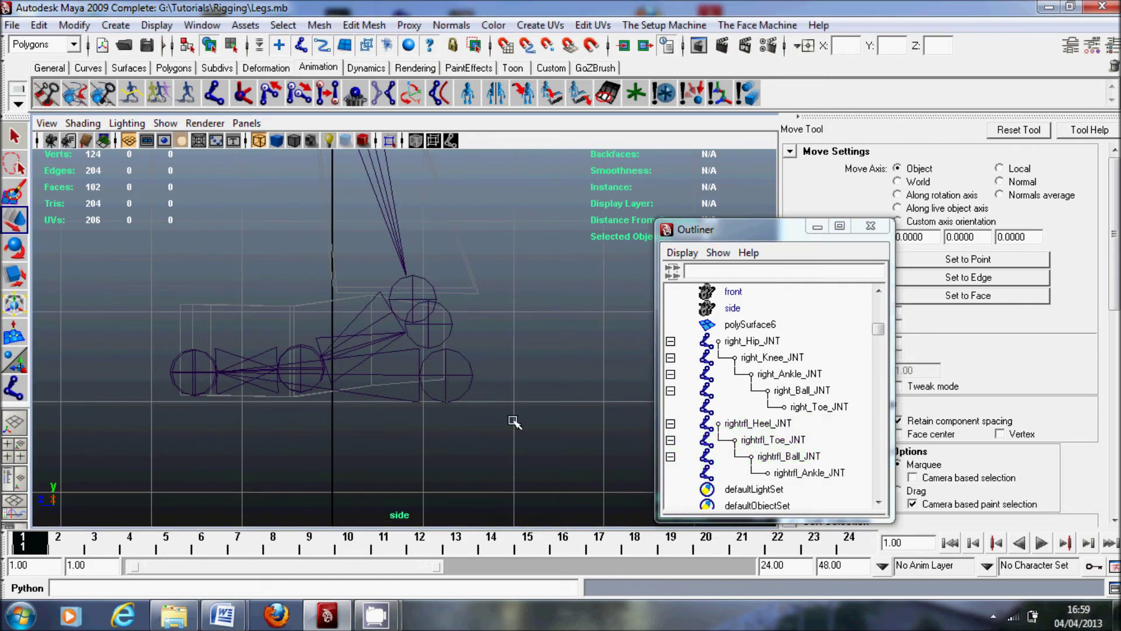
left_click(470, 376)
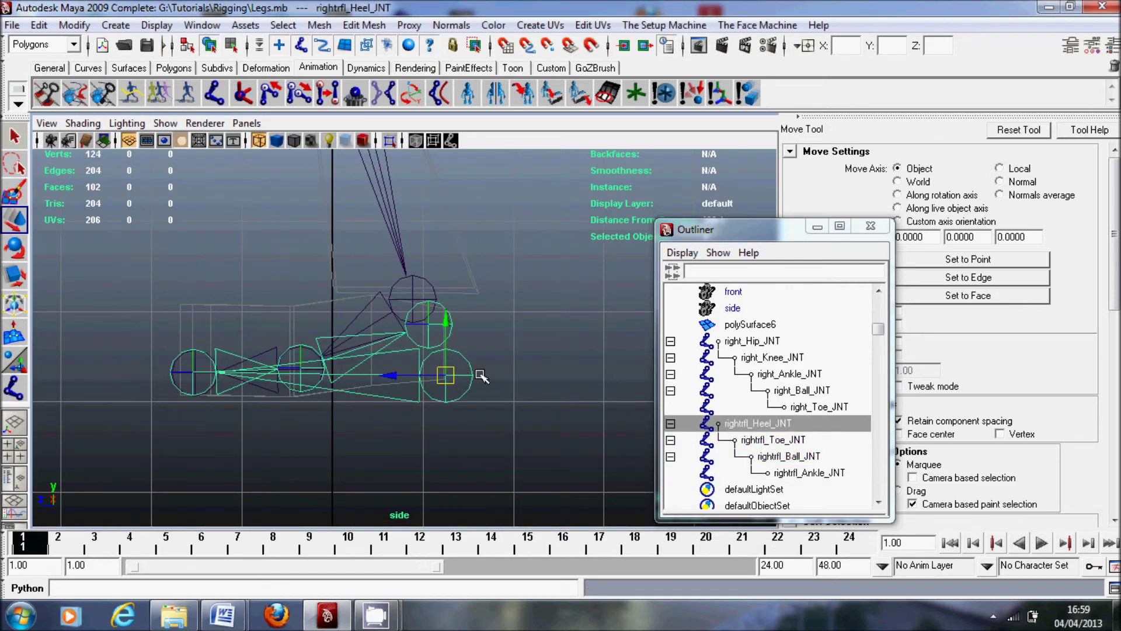
key("space")
key("space")
left_click_drag(482, 344, 437, 407, "alt")
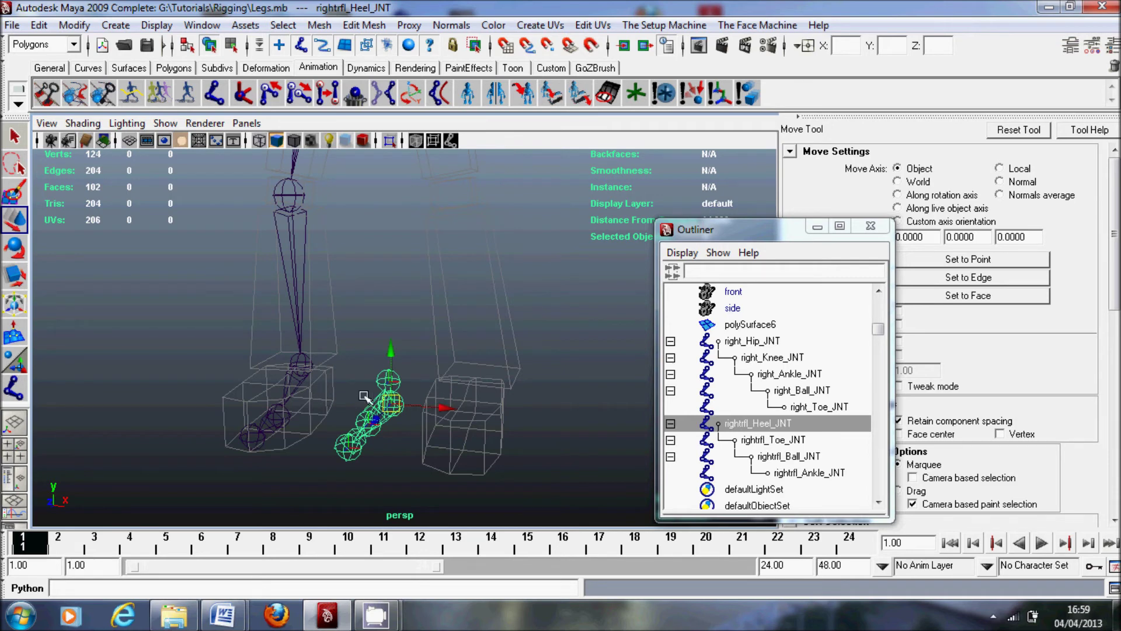
left_click(445, 408)
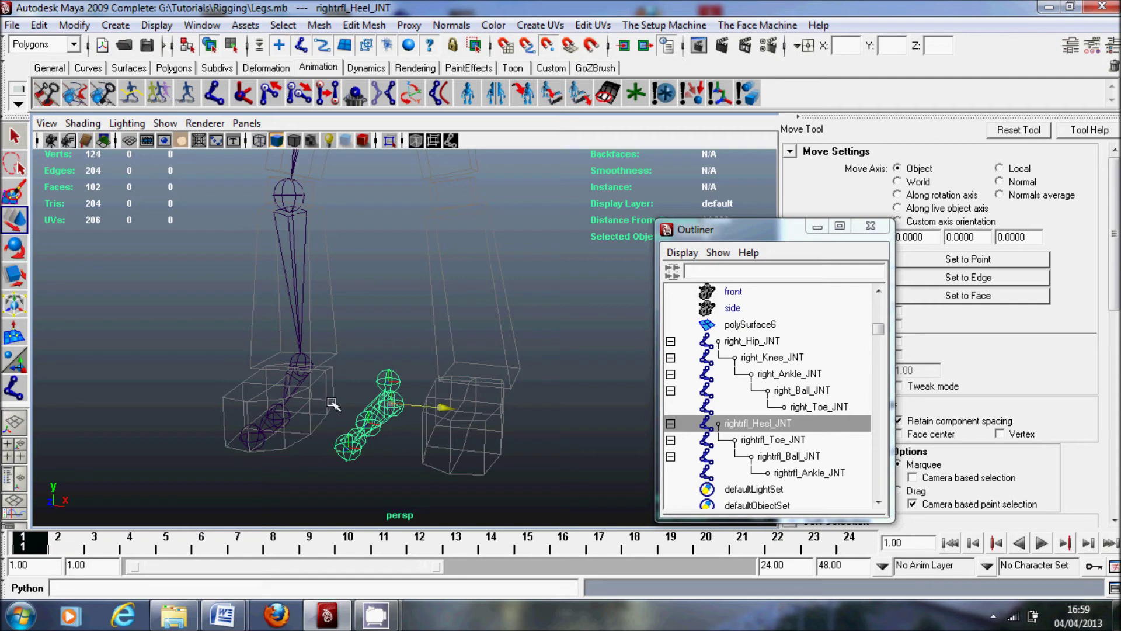
middle_click_drag(333, 403, 257, 404)
left_click_drag(313, 464, 257, 404, "alt")
left_click_drag(350, 415, 346, 433, "alt")
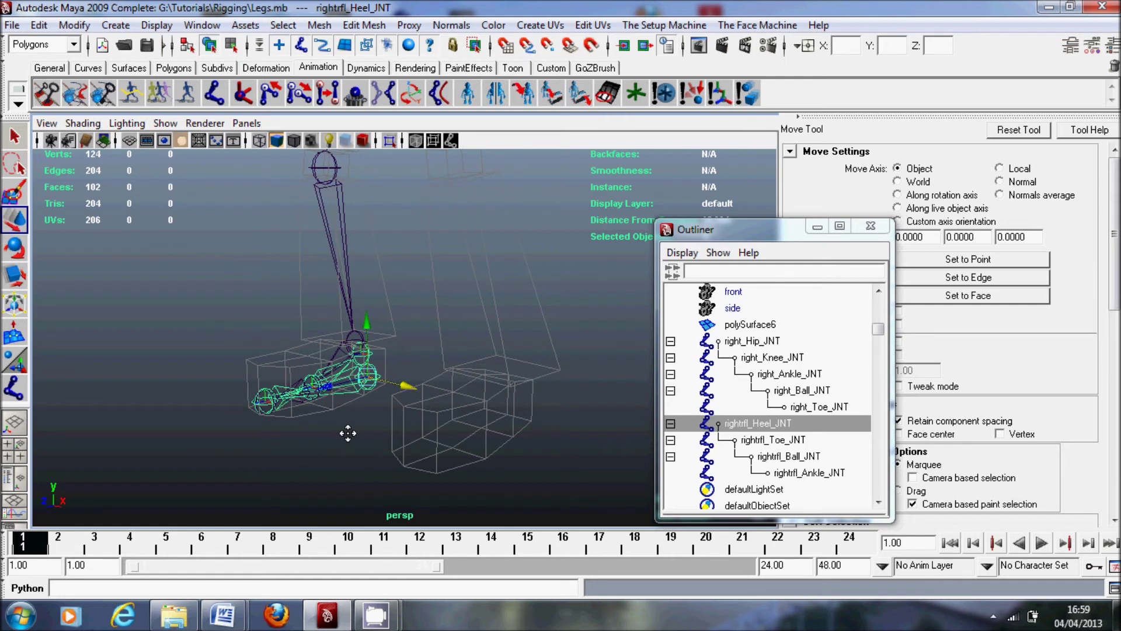
left_click(342, 463)
Switch to the Animation command set and open the Mirror Joint options
left_click_drag(447, 363, 411, 309, "alt")
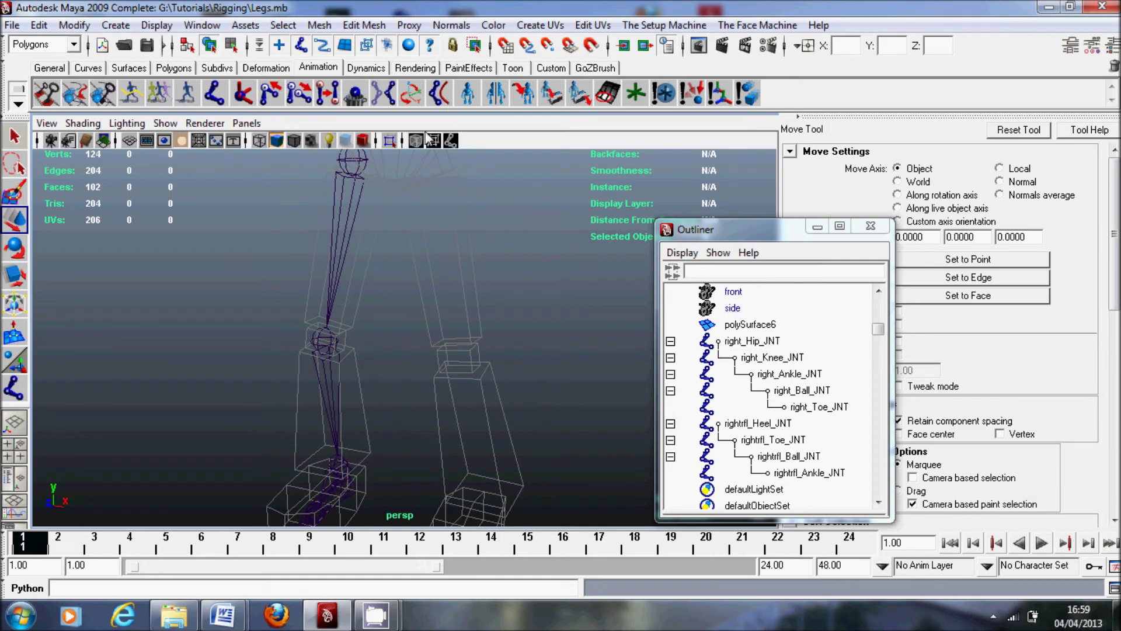
left_click(73, 45)
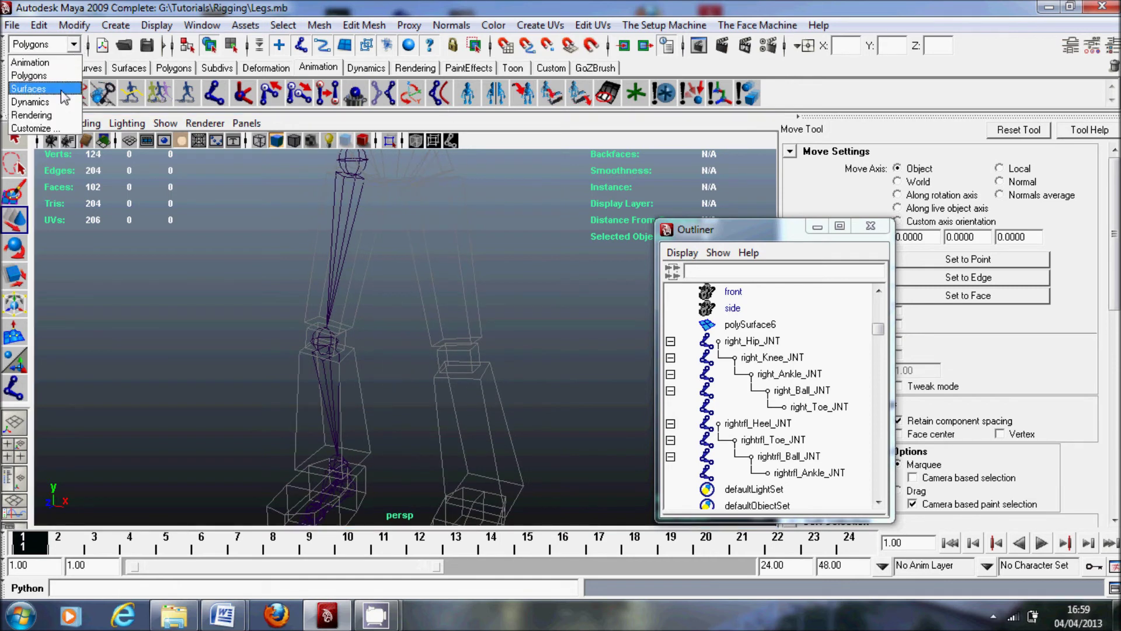
left_click(30, 62)
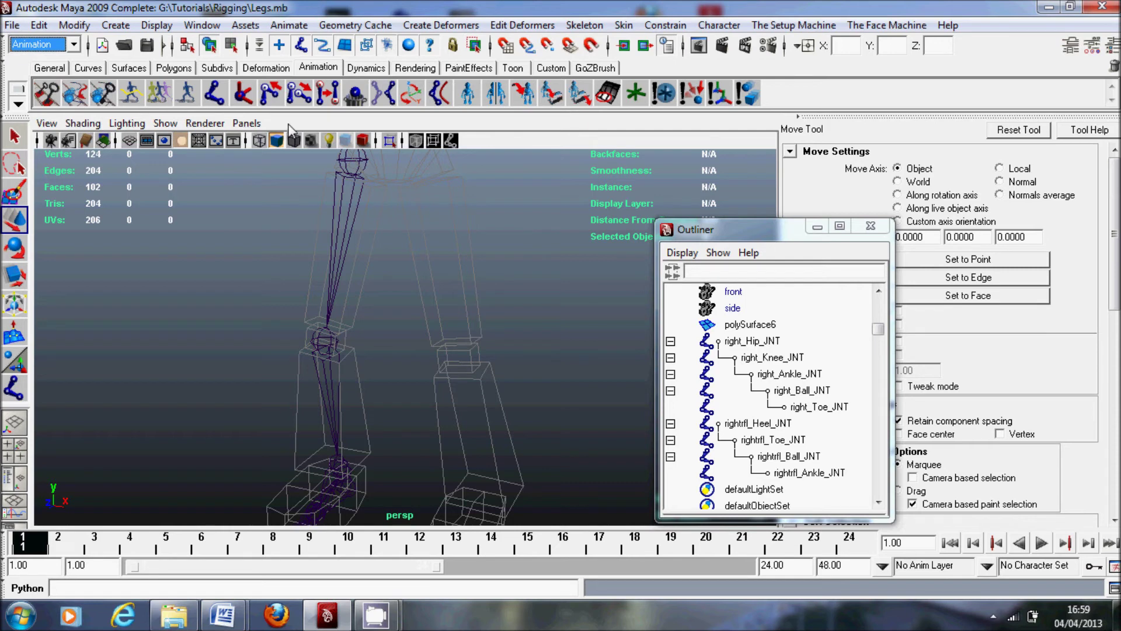
left_click(601, 26)
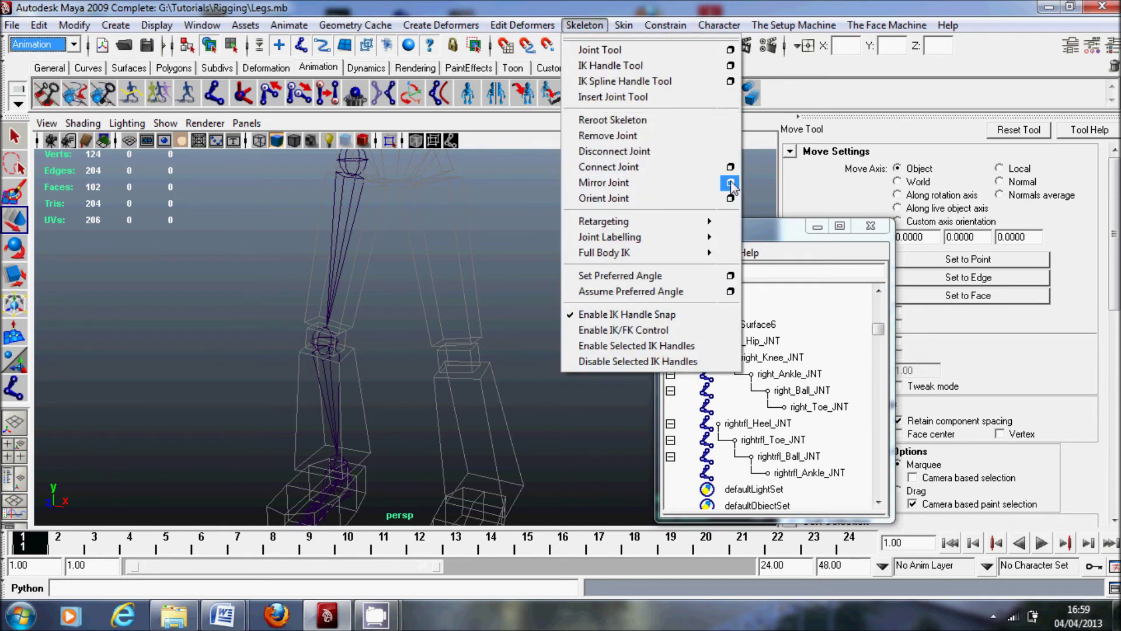
left_click(730, 183)
left_click_drag(738, 191, 659, 187)
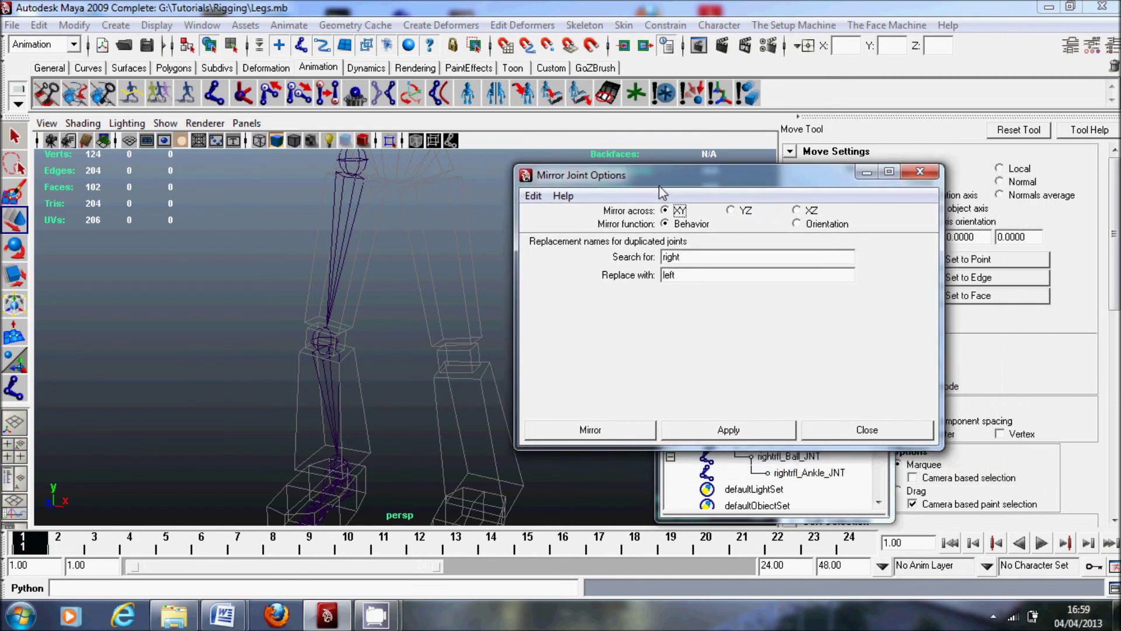
Reset the Mirror Joint options, then set mirroring across YZ with names searched for "right" and replaced with "left"
left_click(532, 195)
left_click(578, 233)
left_click_drag(375, 338, 350, 352, "alt")
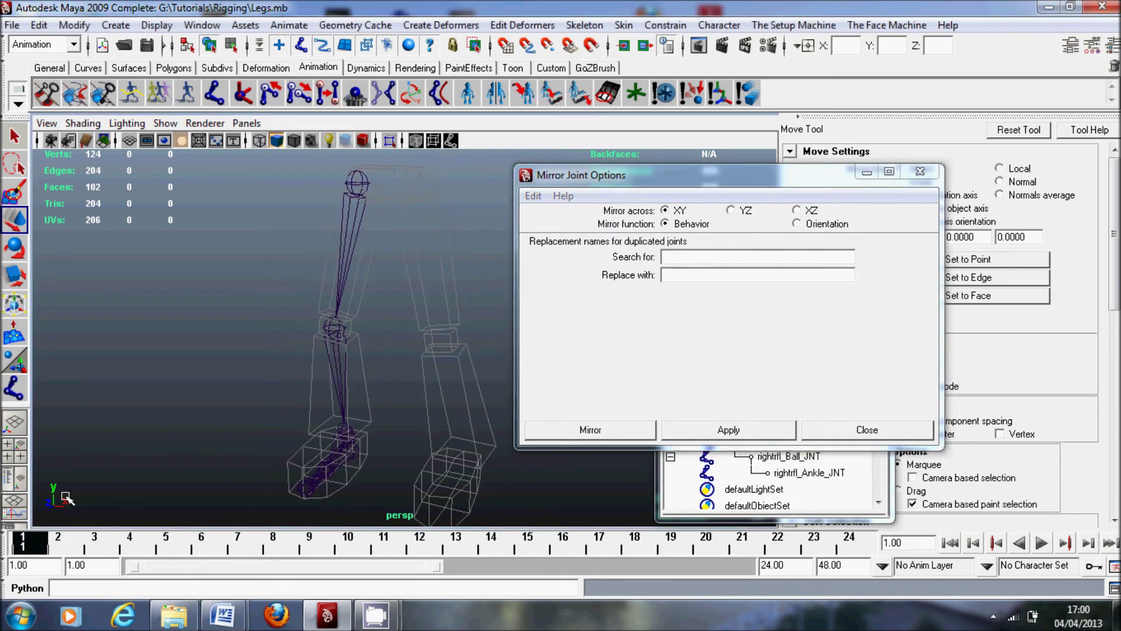
left_click(731, 211)
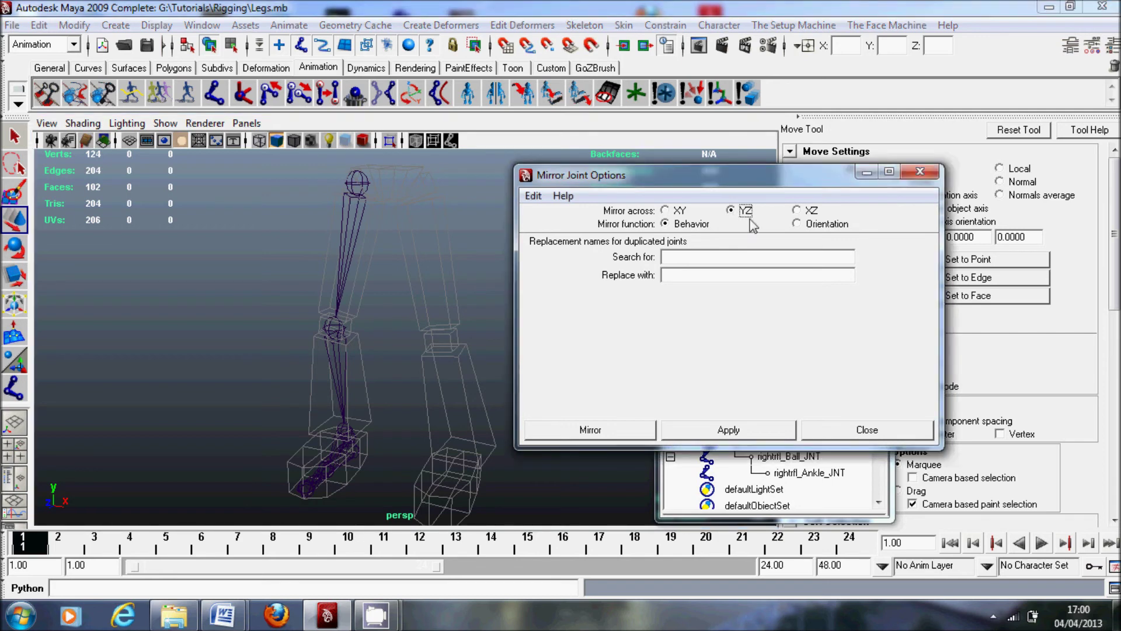
left_click_drag(431, 282, 447, 291, "alt")
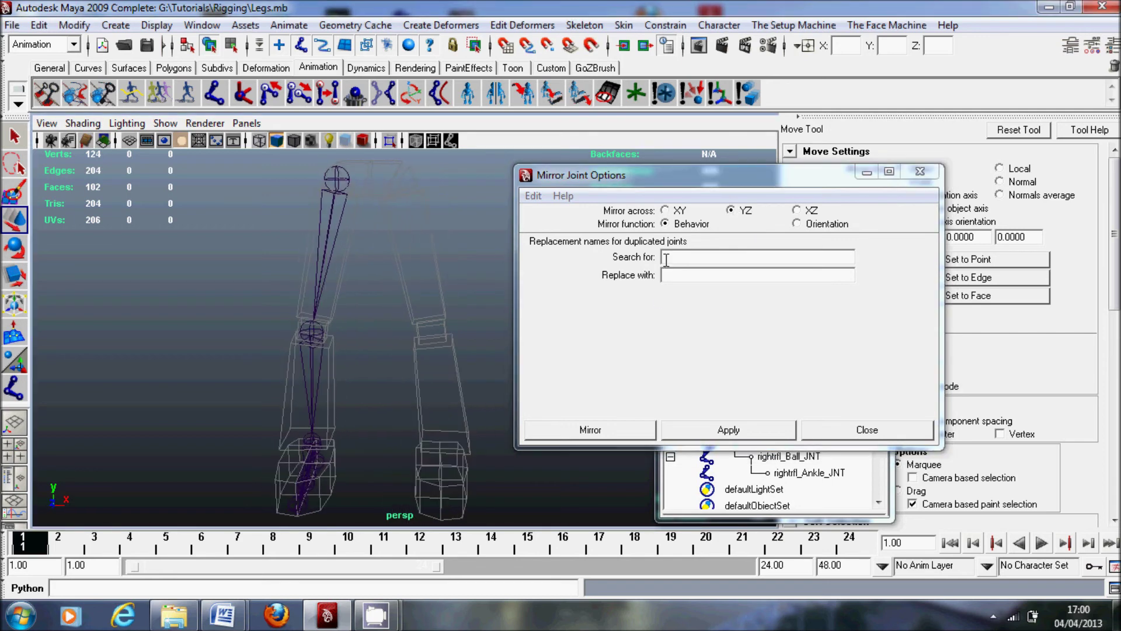
left_click(691, 257)
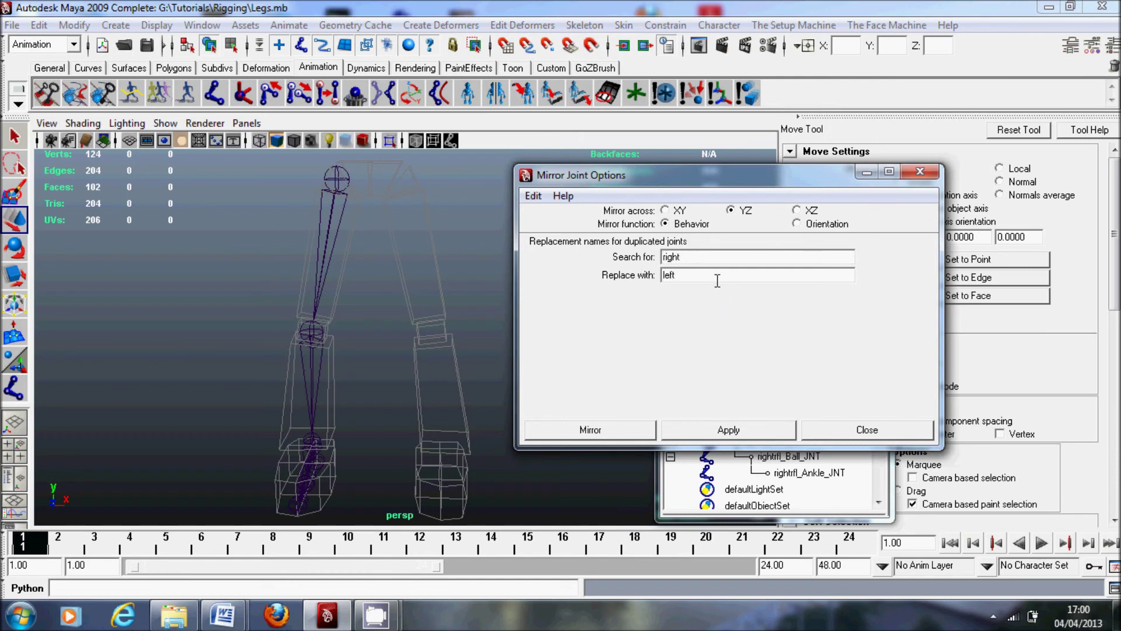
Mirror the right leg chain from right_Hip_JNT across YZ to create the left leg joints
left_click(330, 182)
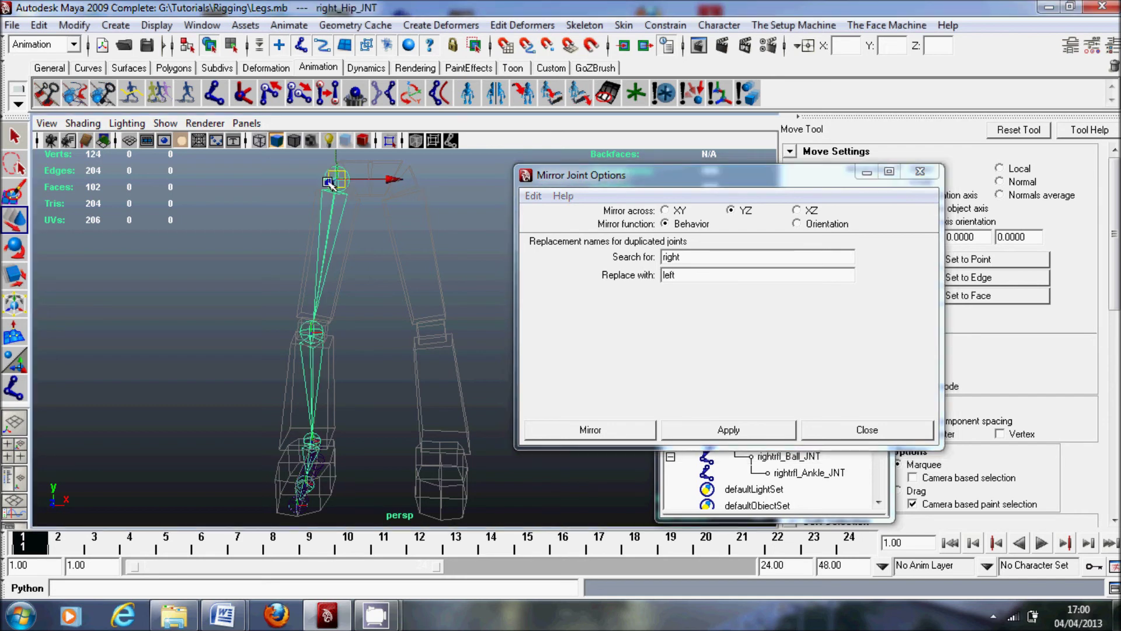
left_click(726, 431)
left_click_drag(295, 306, 346, 320, "alt")
left_click_drag(642, 175, 363, 104)
left_click_drag(743, 222, 817, 227)
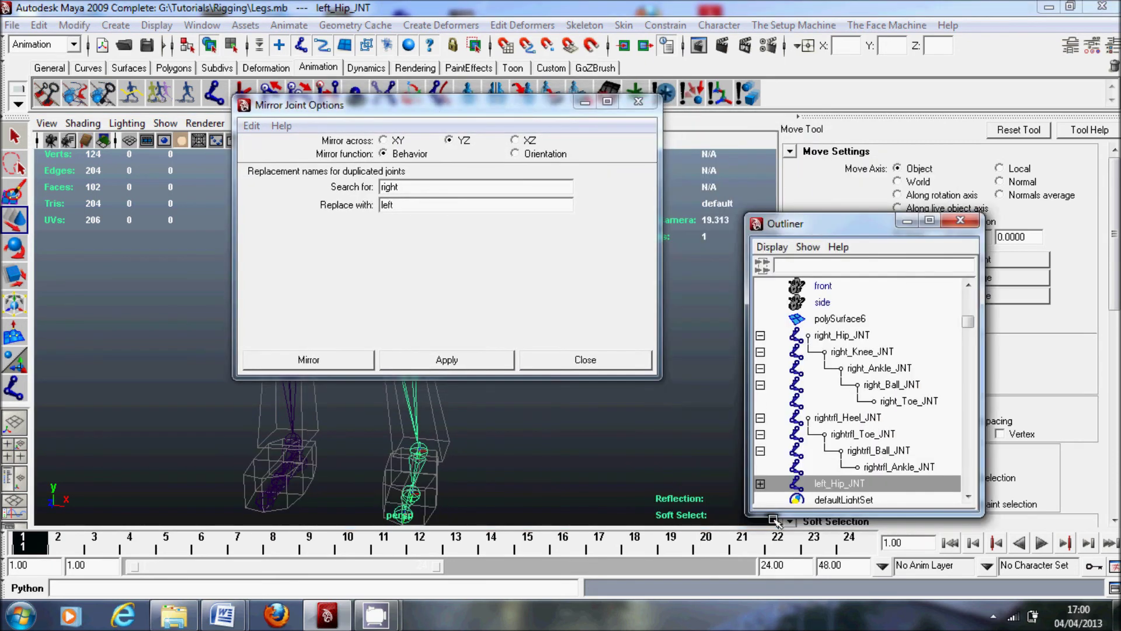
Expand the mirrored left_Hip_JNT chain in the Outliner and check its joint names
left_click(761, 484)
scroll(821, 461, "down", 4)
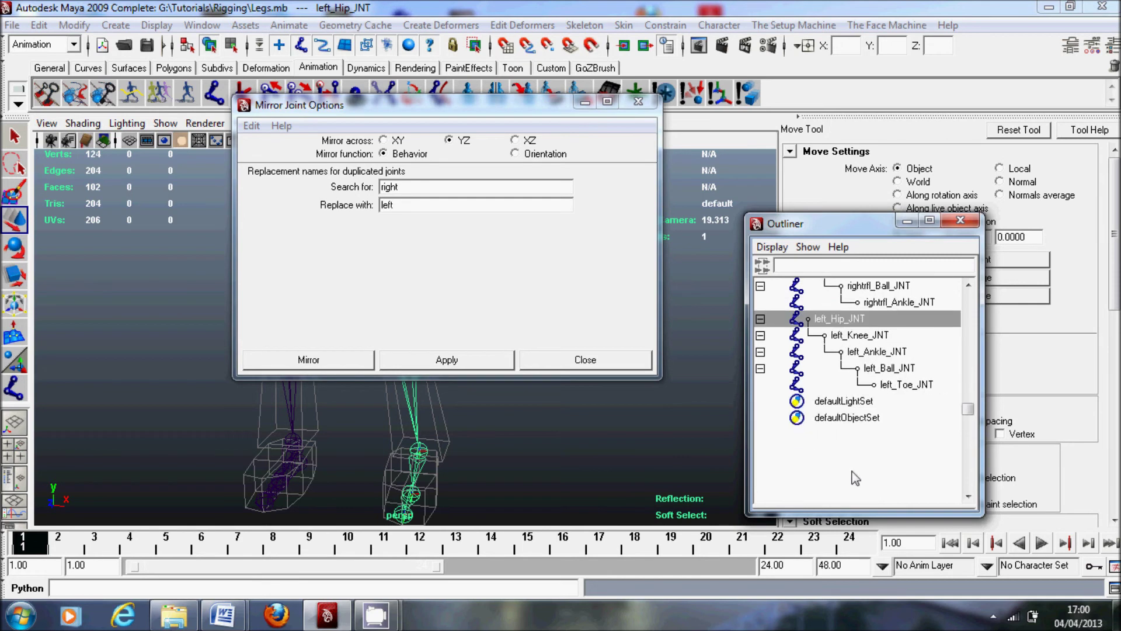
left_click_drag(409, 108, 616, 124)
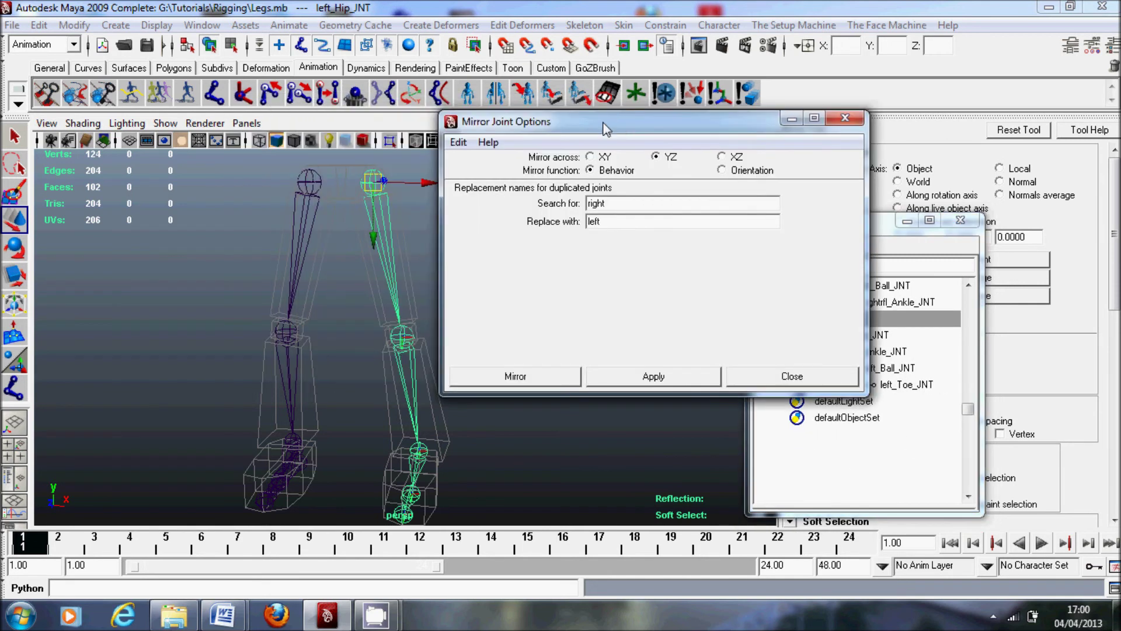
Mirror the reverse-foot chain from rightrfl_Heel_JNT with the same options to create the left reverse-foot joints
left_click_drag(322, 465, 320, 466, "alt")
left_click(327, 439)
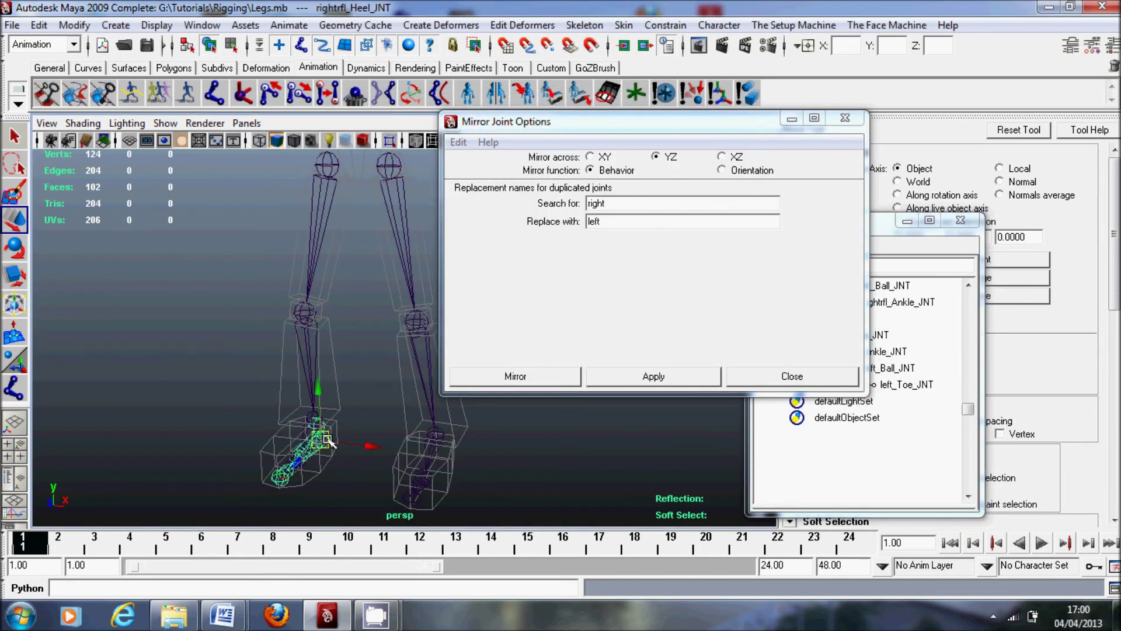
left_click(654, 377)
left_click_drag(619, 119, 713, 270)
left_click_drag(323, 395, 328, 491, "alt")
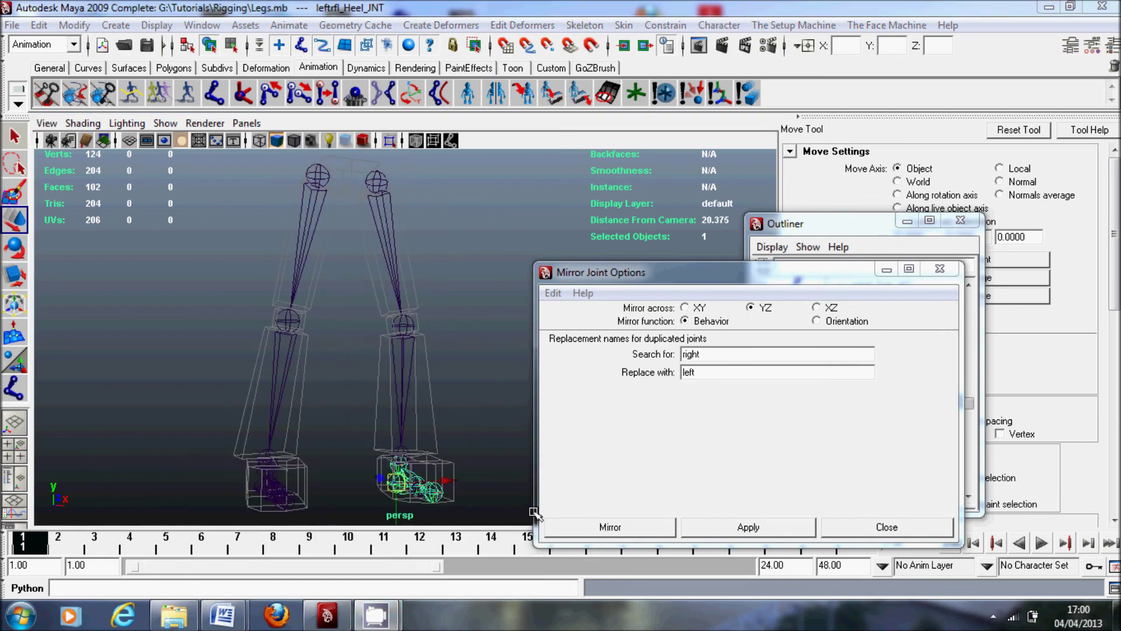
left_click_drag(429, 461, 337, 391, "alt")
left_click(444, 347)
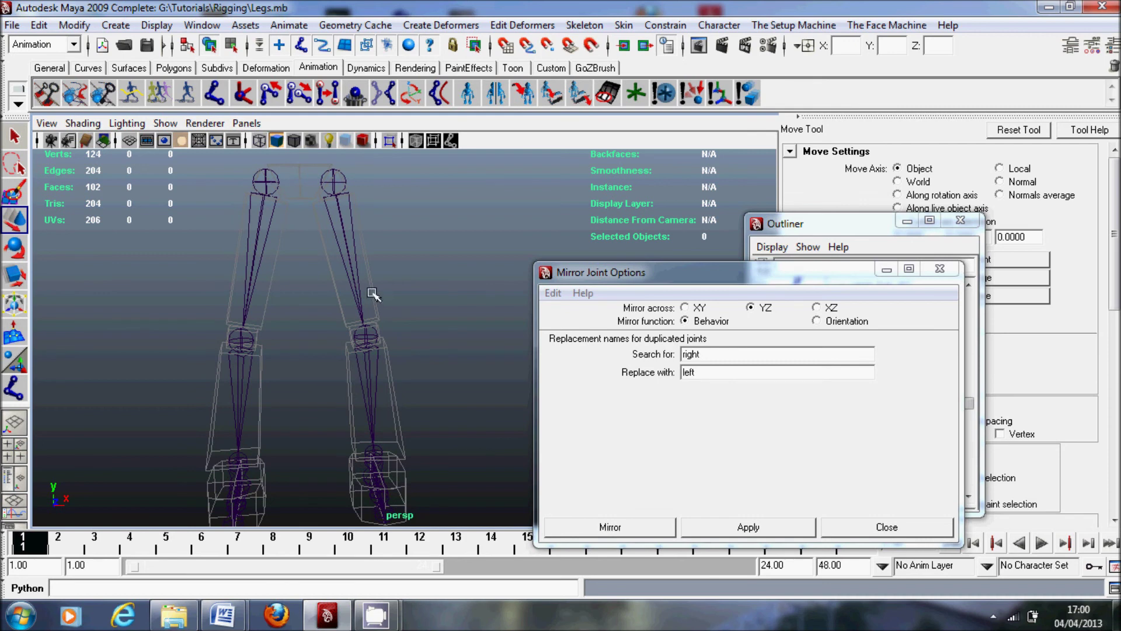
Draw a two-joint chain in the side view from just behind the hips to the hip joints, undoing the surplus joint
left_click_drag(381, 261, 372, 308, "alt")
left_click(213, 93)
key("space")
left_click_drag(651, 282, 897, 286)
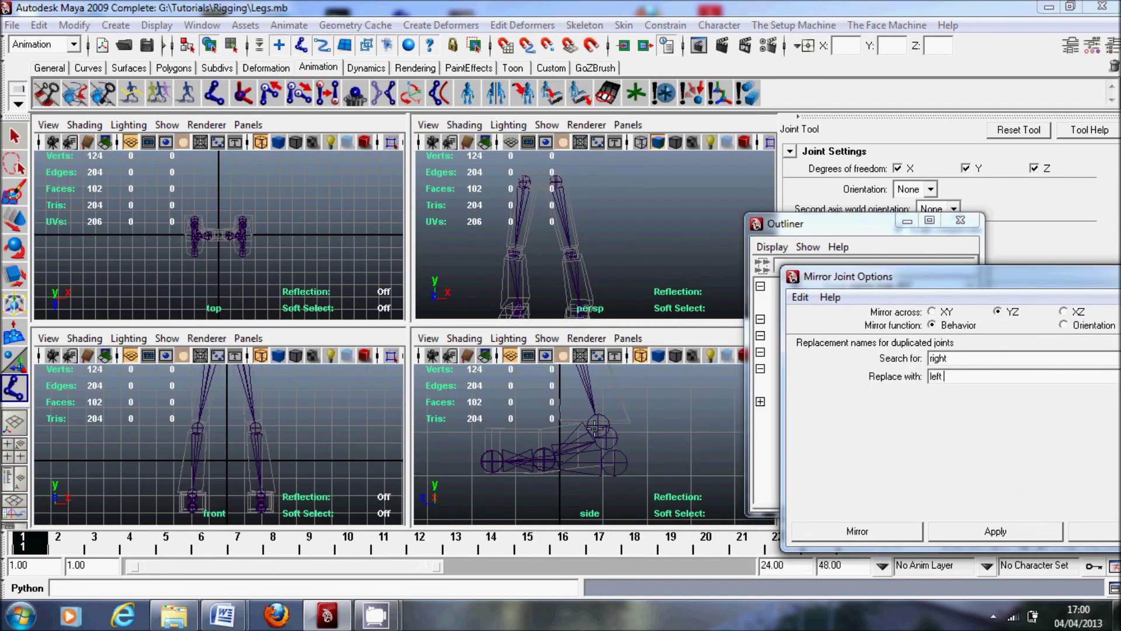
key("space")
scroll(412, 228, "up", 5)
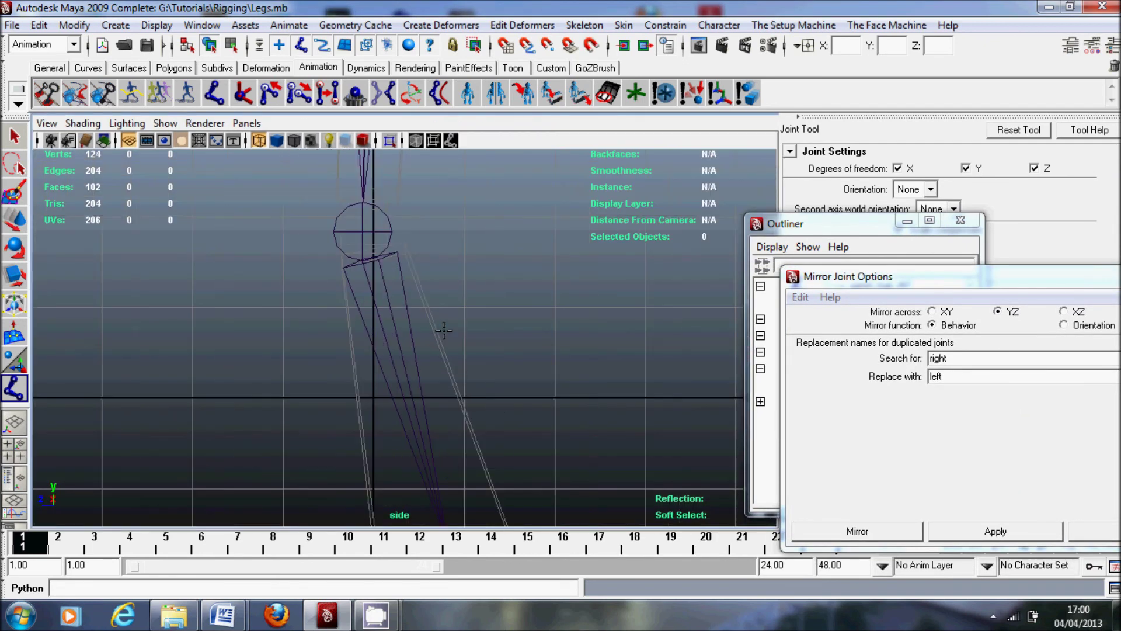
scroll(400, 251, "down", 3)
scroll(381, 409, "up", 3)
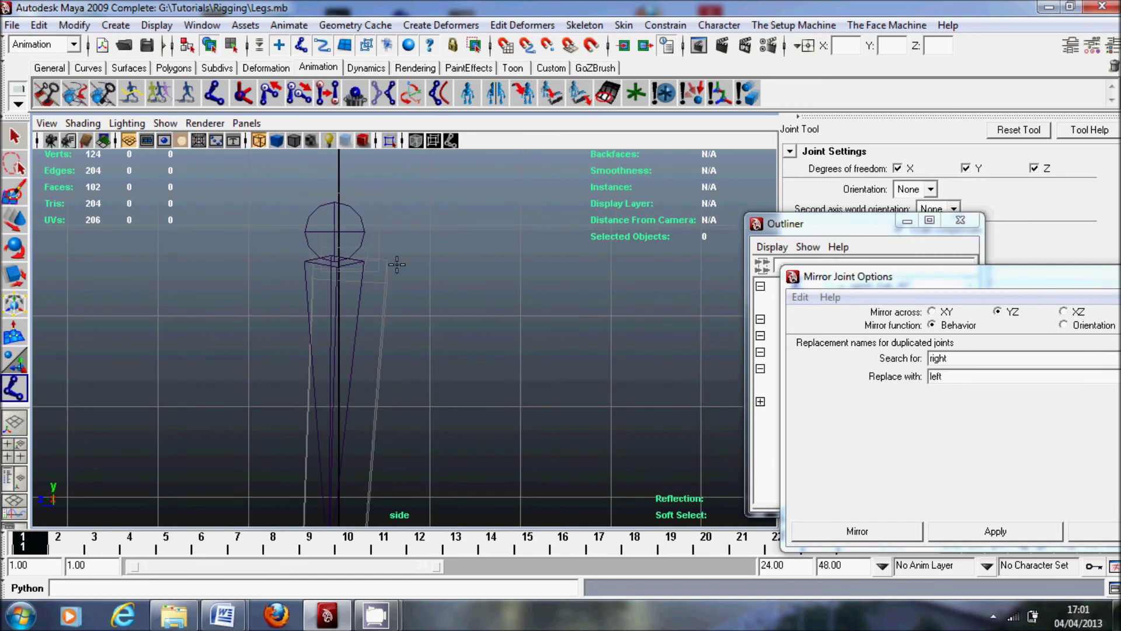
left_click(399, 258)
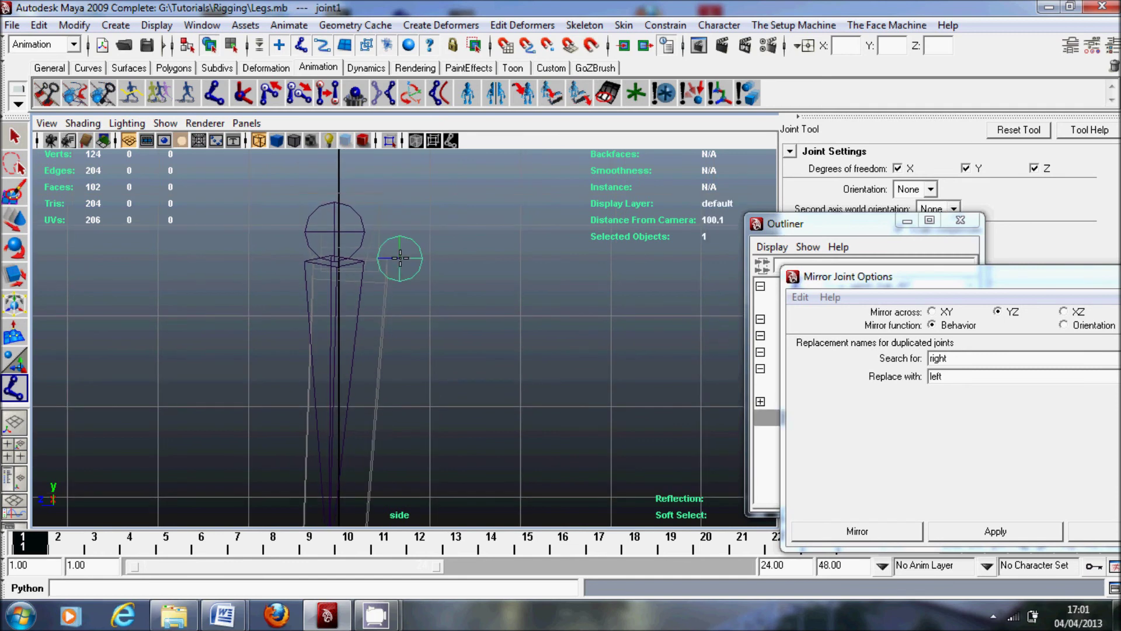
left_click(333, 232)
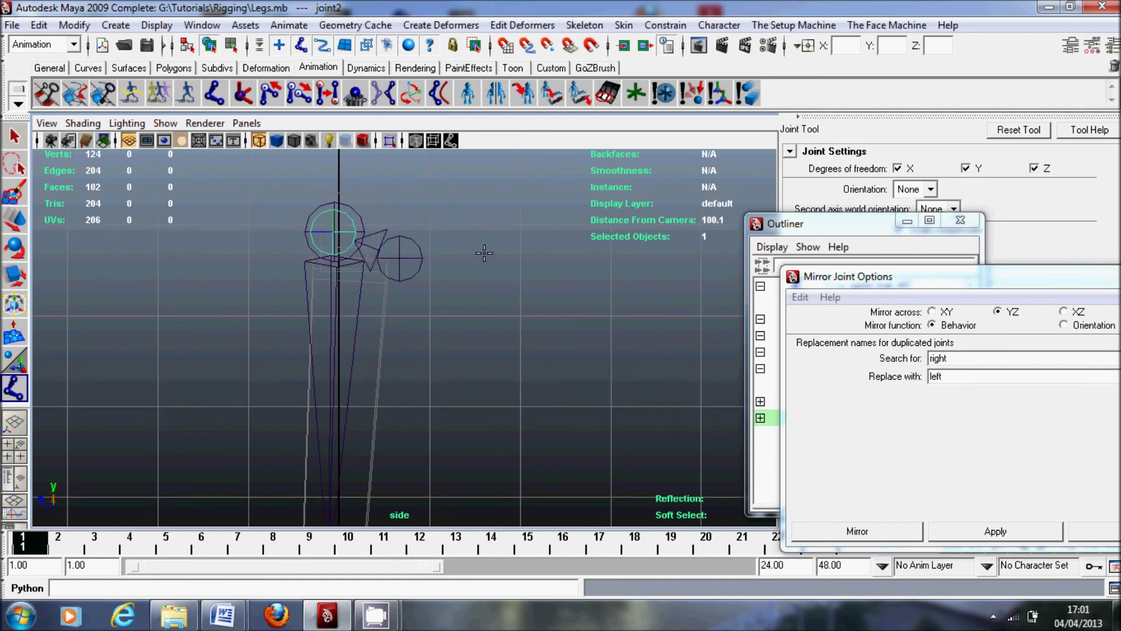
key("ctrl+z")
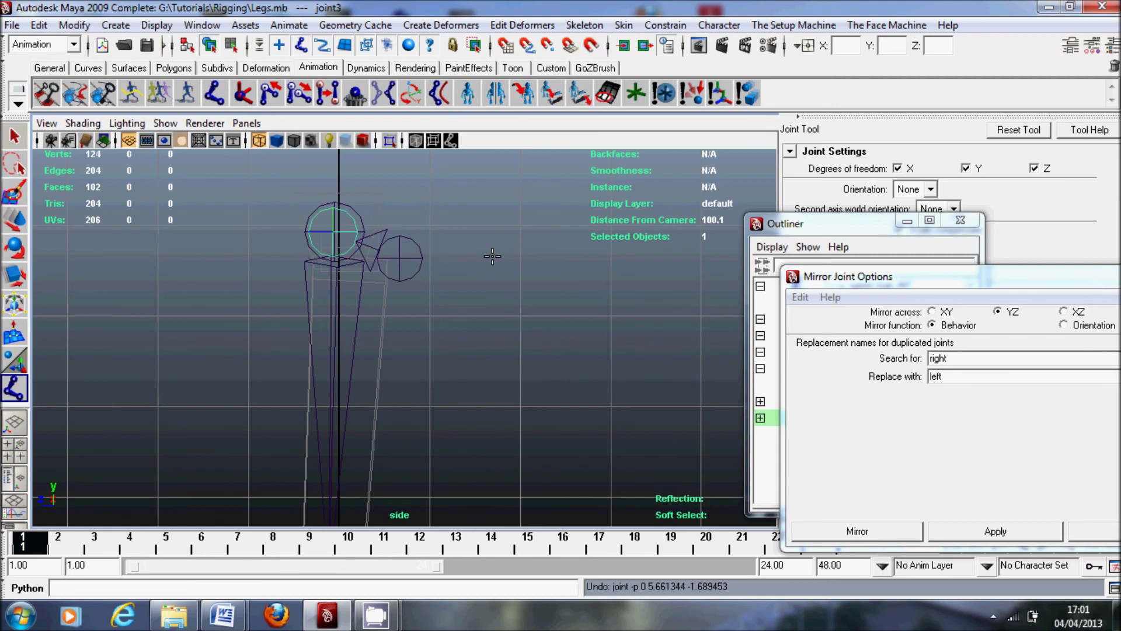
key("Return")
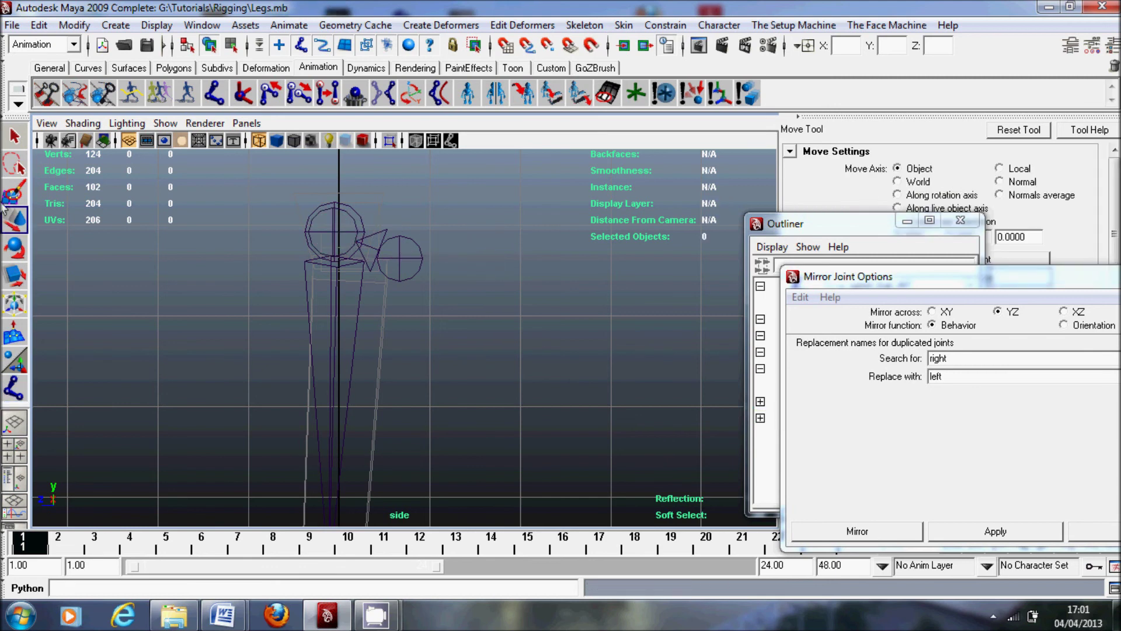
Select the new two-joint chain by its root in the perspective view and close the Mirror Joint options
left_click(14, 138)
key("space")
key("space")
left_click_drag(513, 251, 387, 198, "alt")
left_click(387, 195)
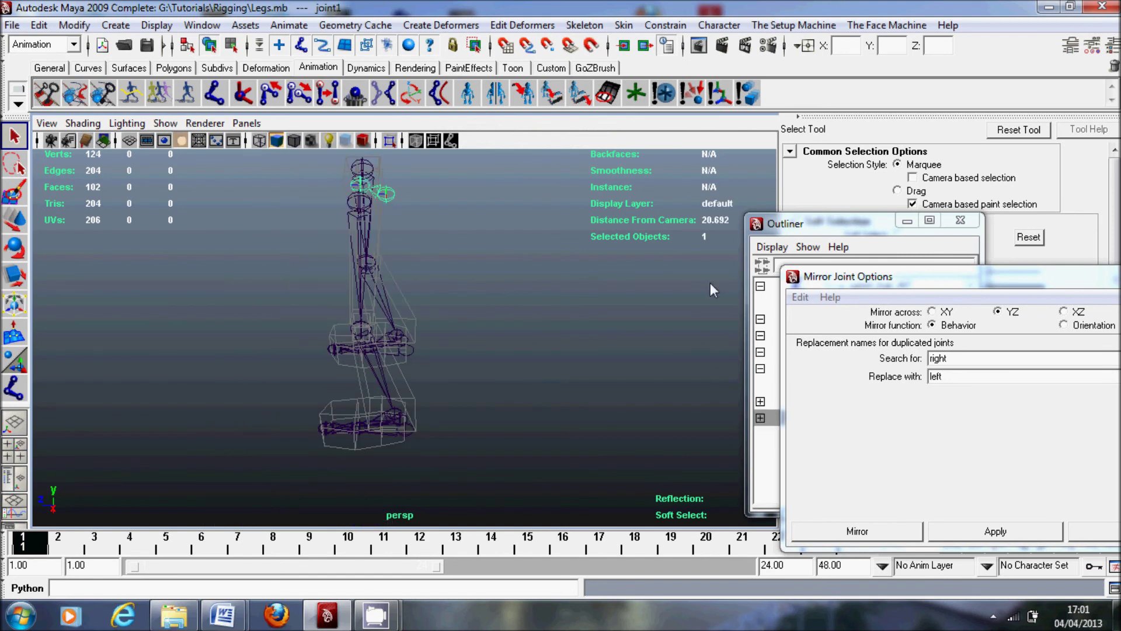
left_click_drag(895, 276, 515, 303)
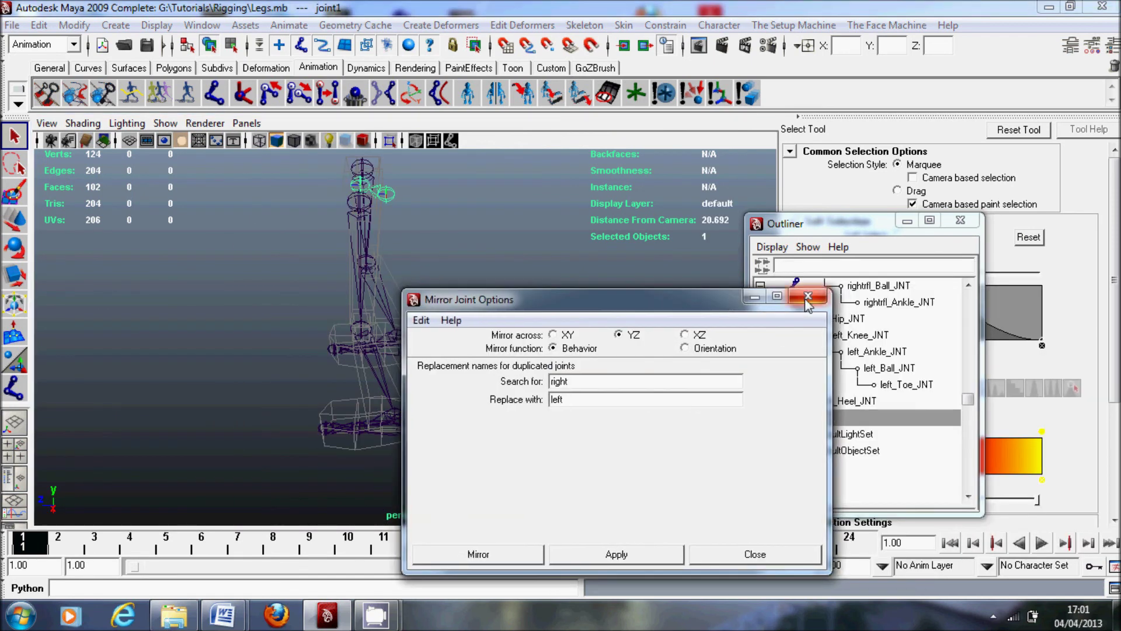
left_click(802, 305)
Expand the new two-joint chain in the Outliner and rename its root joint root_JNT
left_click(761, 418)
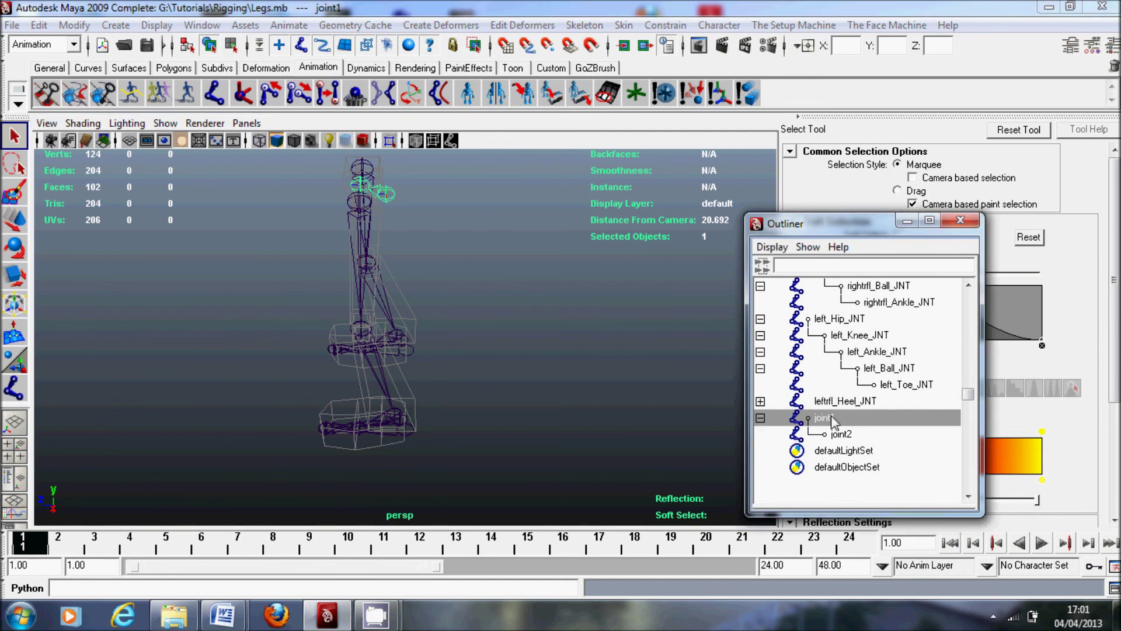
double_click(823, 417)
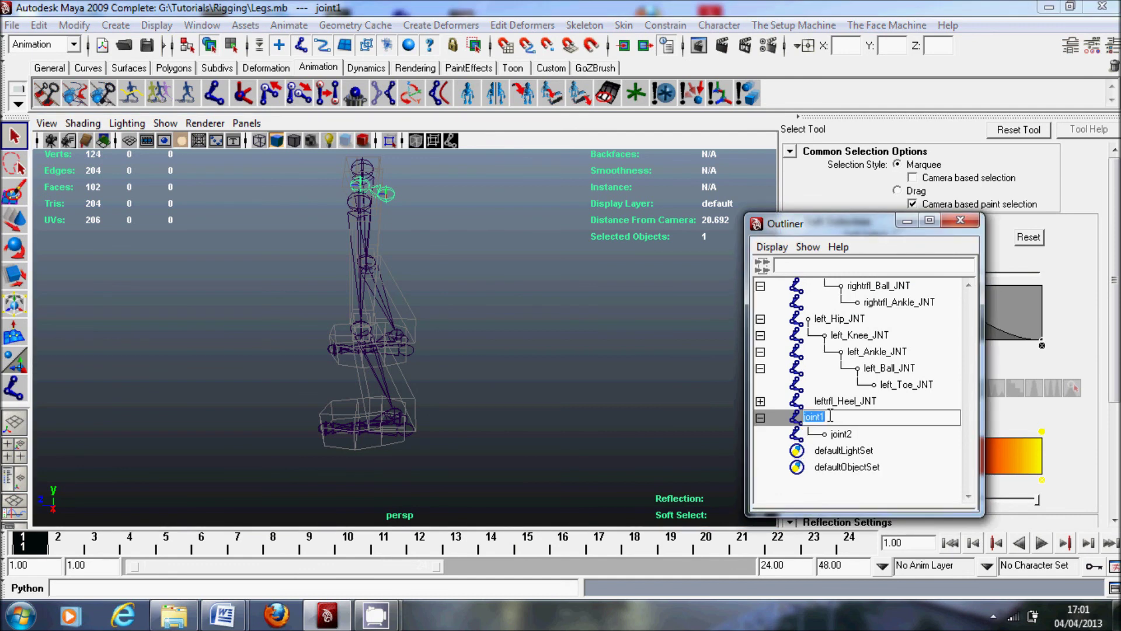
type("root_JNT")
key("Return")
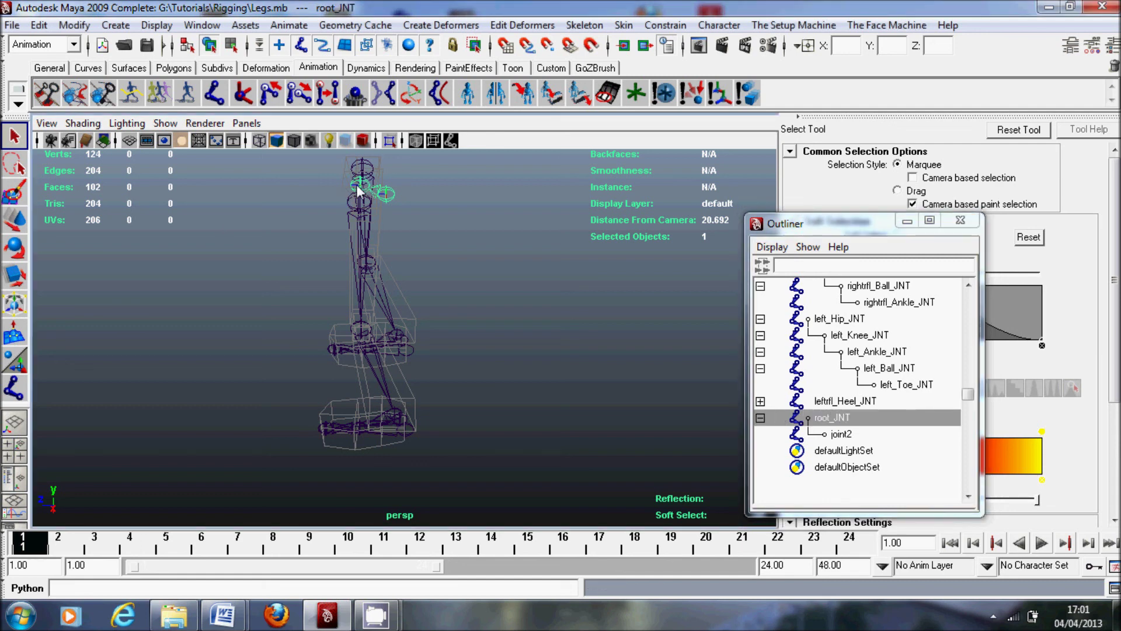
Rename the child joint under root_JNT to pelvis_JNT
left_click(368, 202)
double_click(844, 435)
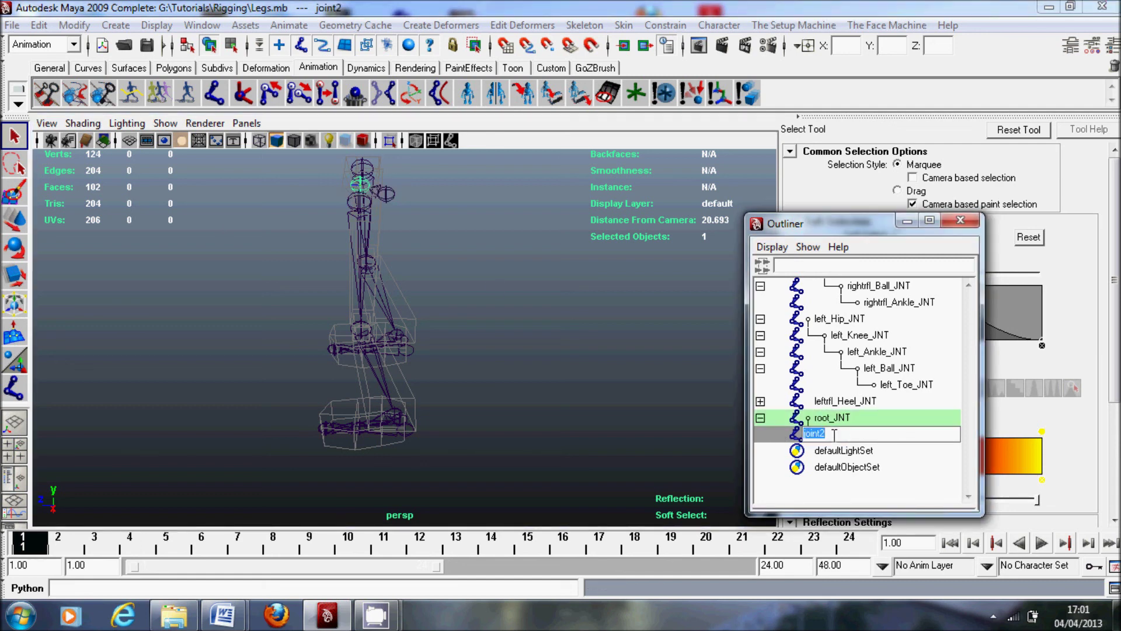
type("hipT")
key("Return")
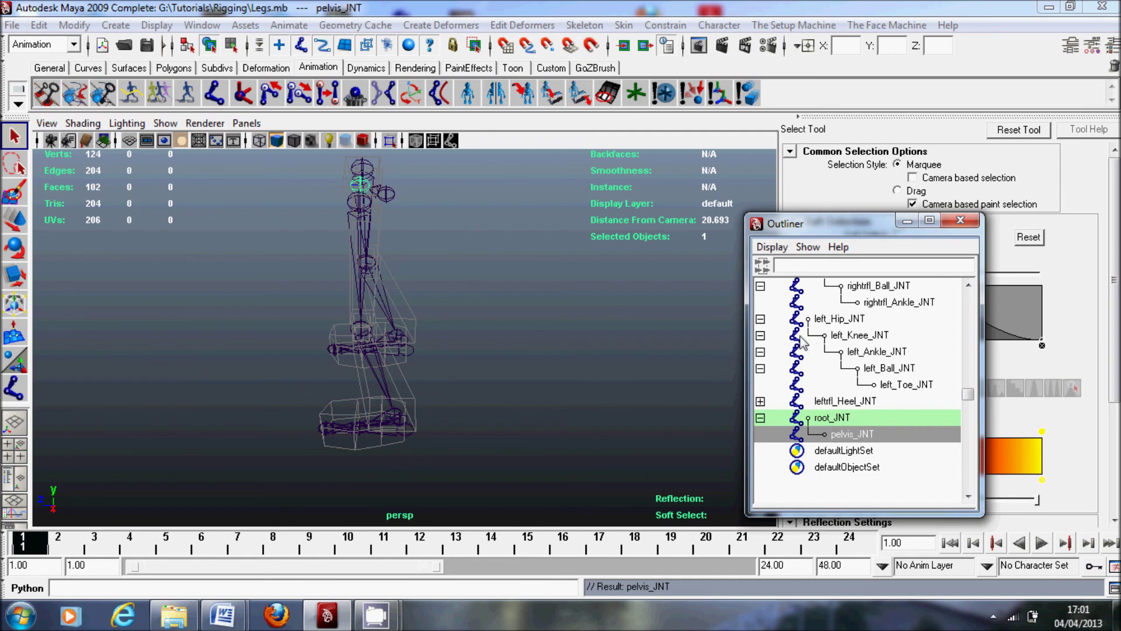
left_click_drag(310, 377, 392, 376, "alt")
mouse_move(393, 376)
right_mouse_down("alt")
mouse_move(371, 372)
mouse_move(398, 398)
right_mouse_up("alt")
middle_click_drag(398, 398, 427, 361, "alt")
right_click_drag(426, 361, 460, 410, "alt")
left_click_drag(461, 411, 394, 370, "alt")
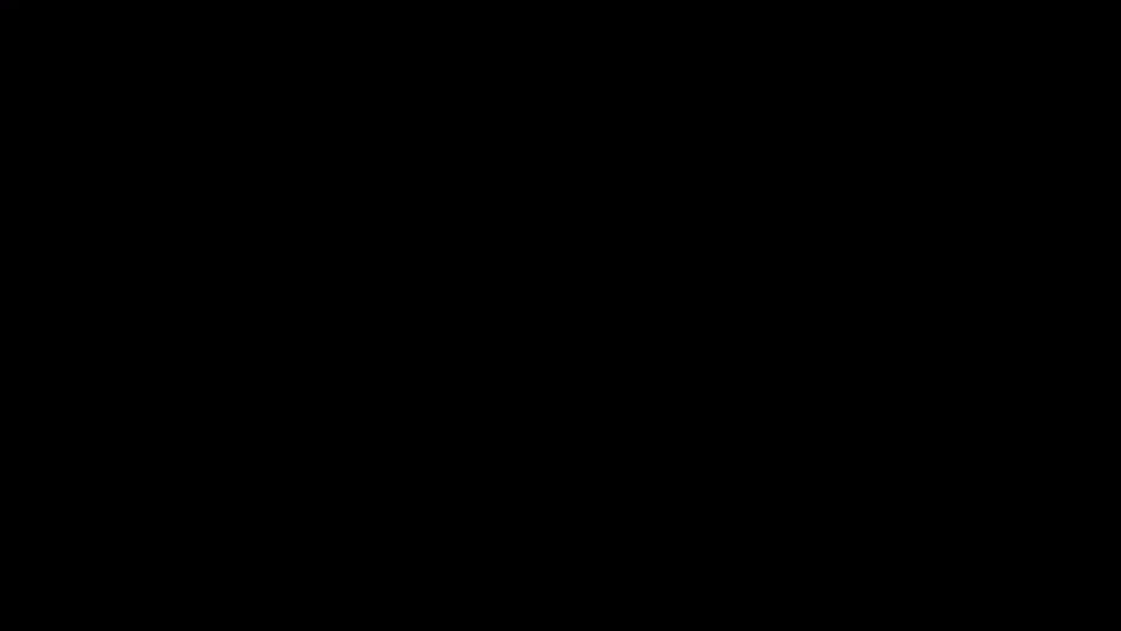